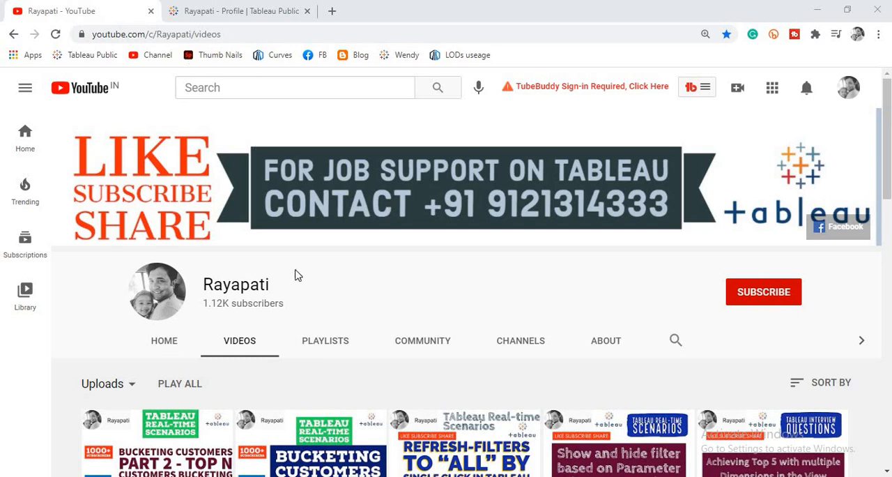
Review the bar chart requested in the chat, the published Overlapped 3 - Bar Charts viz and the finished Dashboard 2 in Tableau
key("alt+Tab")
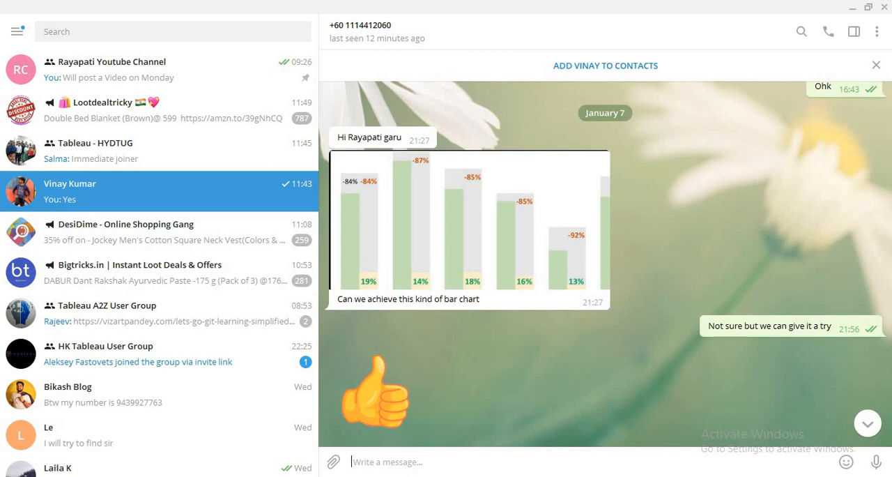
left_click(306, 476)
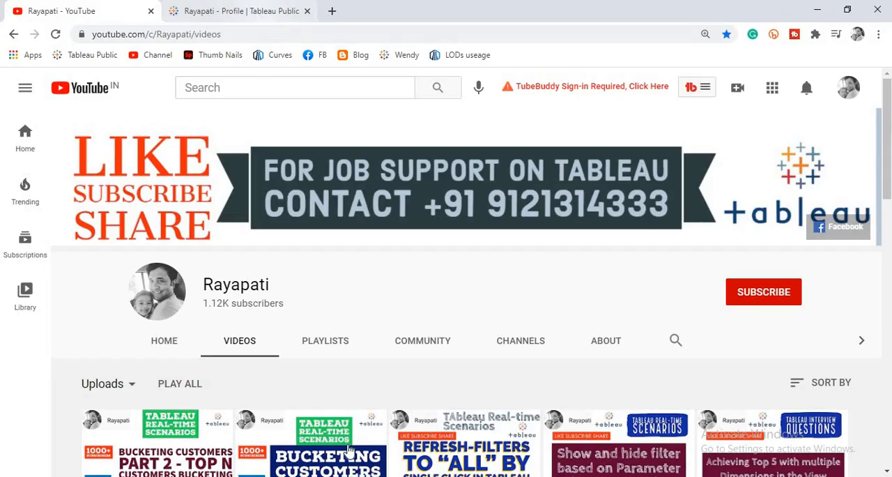
left_click(373, 476)
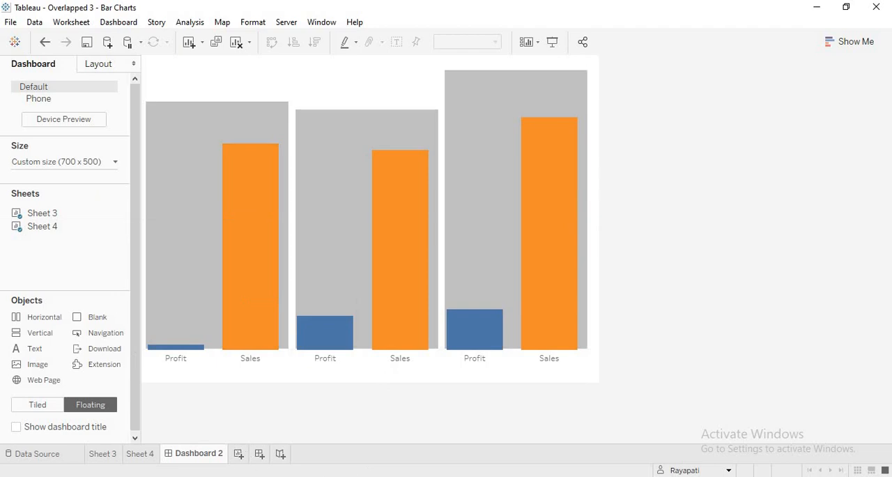
left_click(307, 476)
left_click(279, 11)
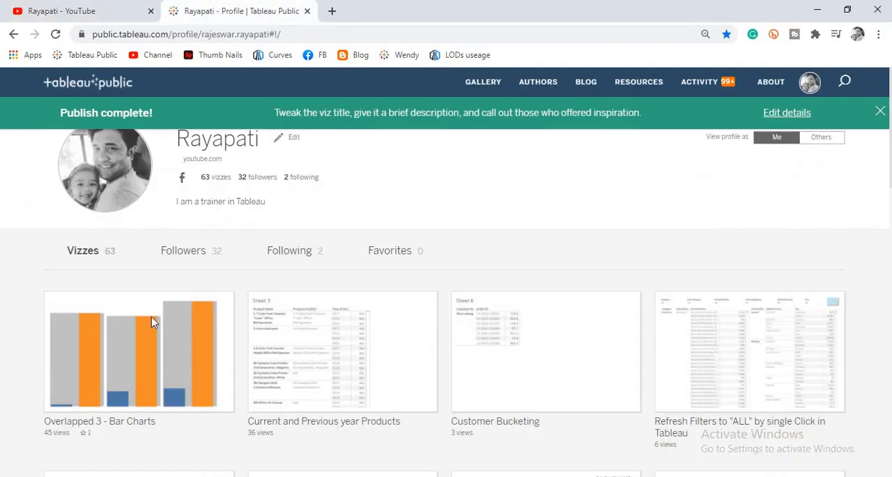
mouse_move(67, 311)
left_click(370, 476)
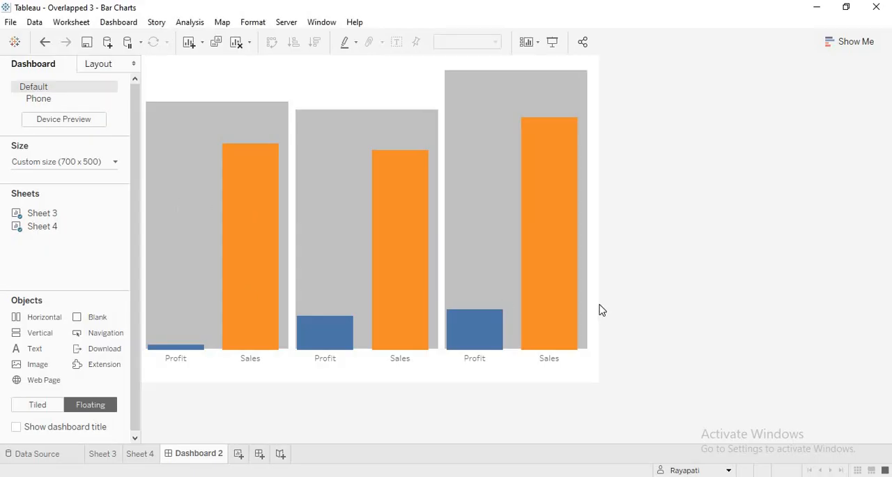
left_click(182, 231)
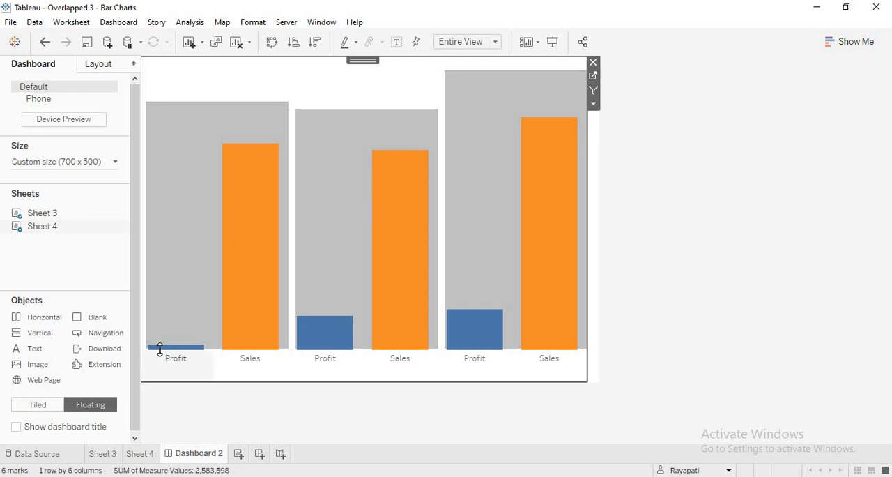
mouse_move(163, 351)
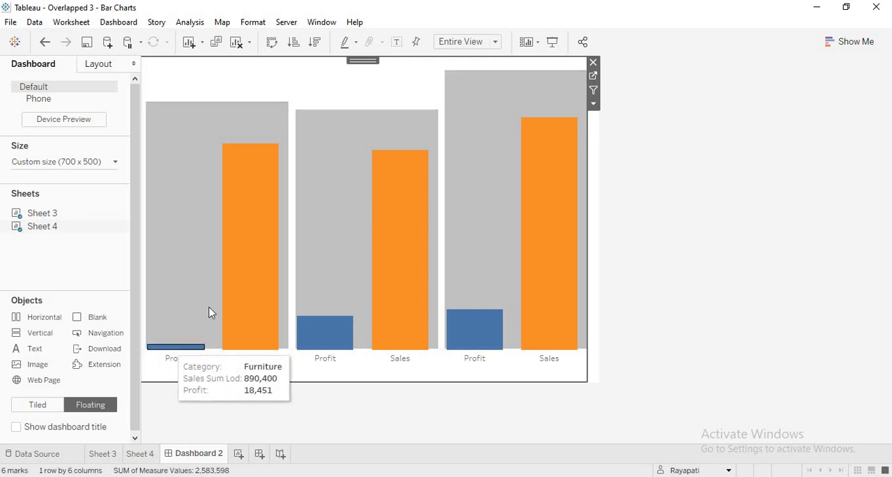
mouse_move(235, 292)
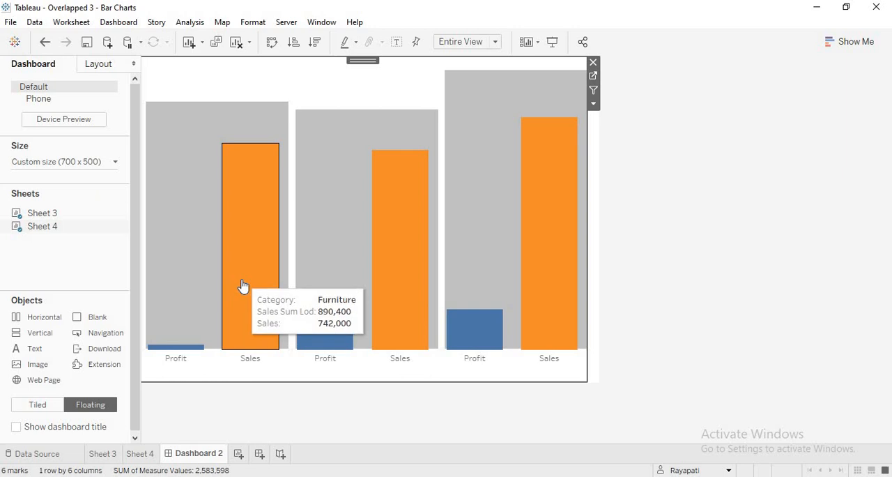
Build a bar chart of Sales by Category on a new worksheet and fit it to Entire View
left_click(238, 455)
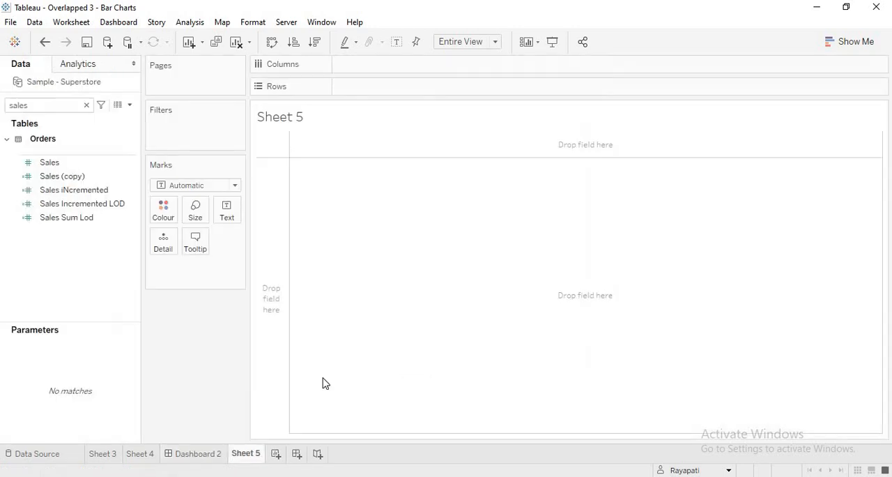
left_click(85, 105)
left_click_drag(63, 221, 367, 64)
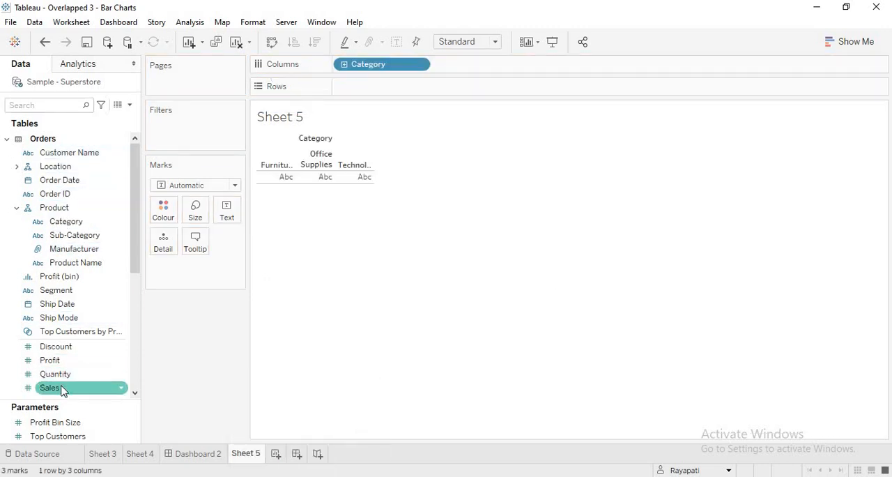
left_click_drag(61, 391, 394, 79)
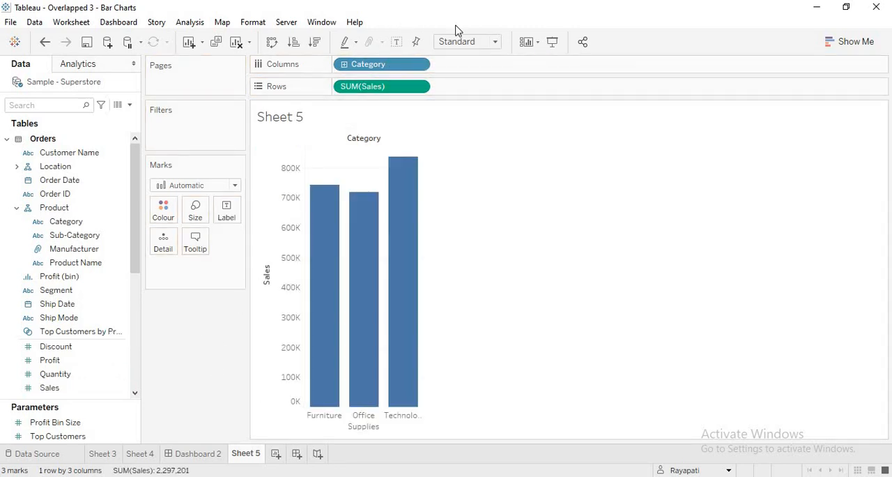
left_click(495, 42)
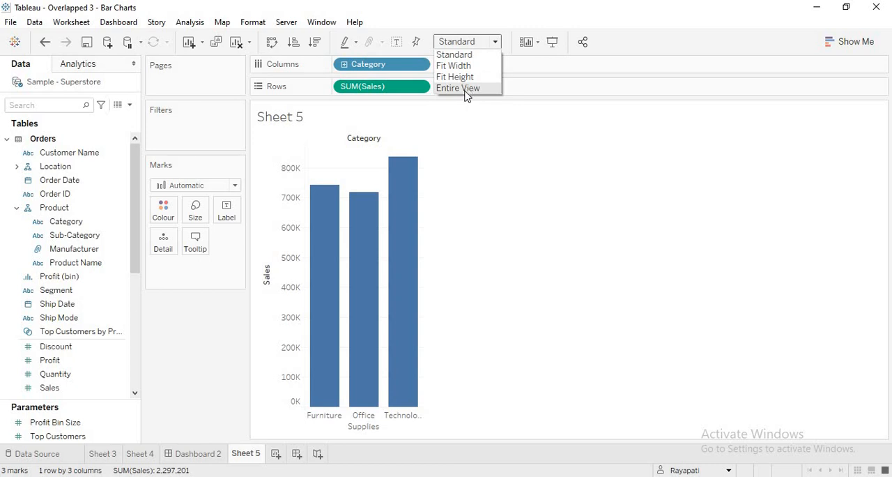
left_click(460, 89)
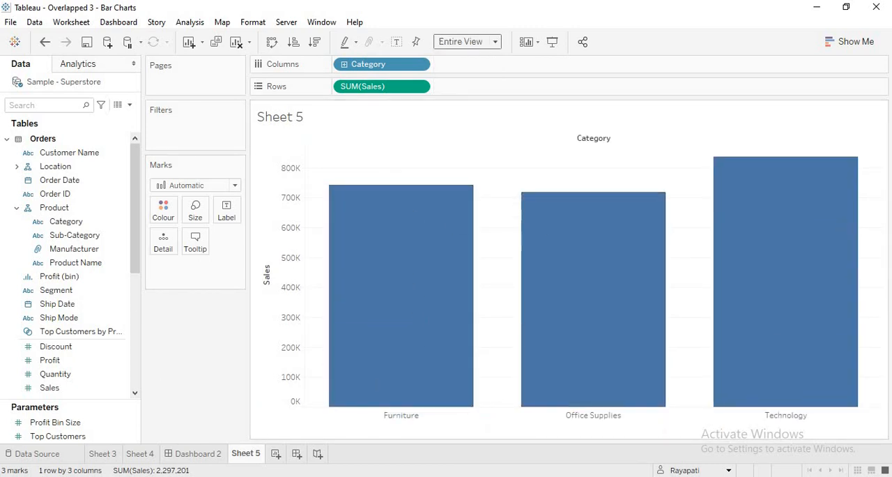
Create another worksheet showing Sales and Profit as side-by-side bars on a shared axis for each Category, and compare it with Sheet 5
left_click(276, 454)
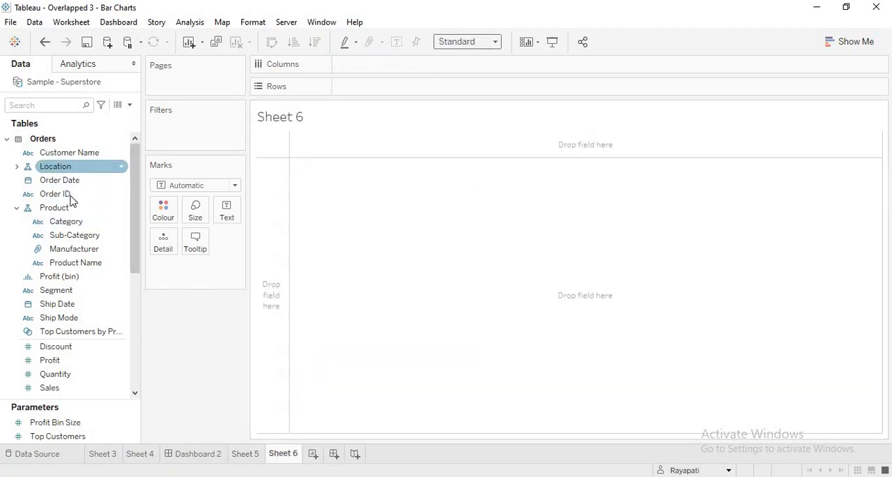
left_click_drag(75, 223, 255, 153)
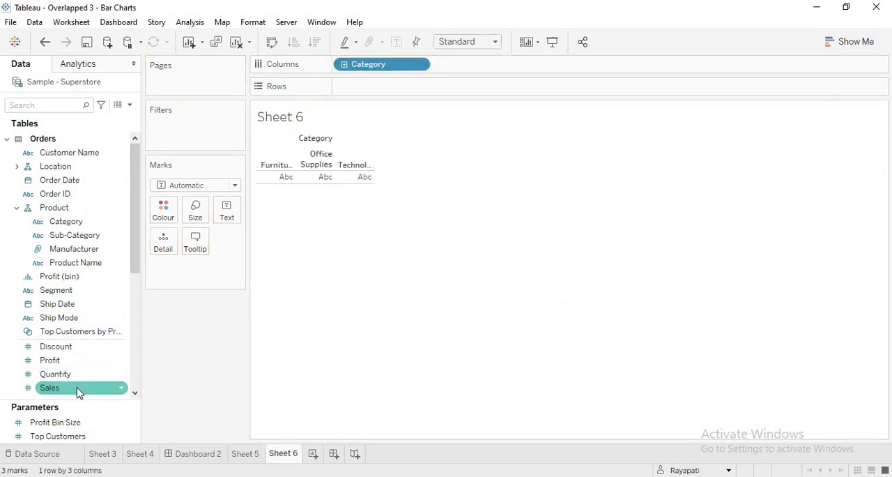
left_click_drag(79, 389, 411, 92)
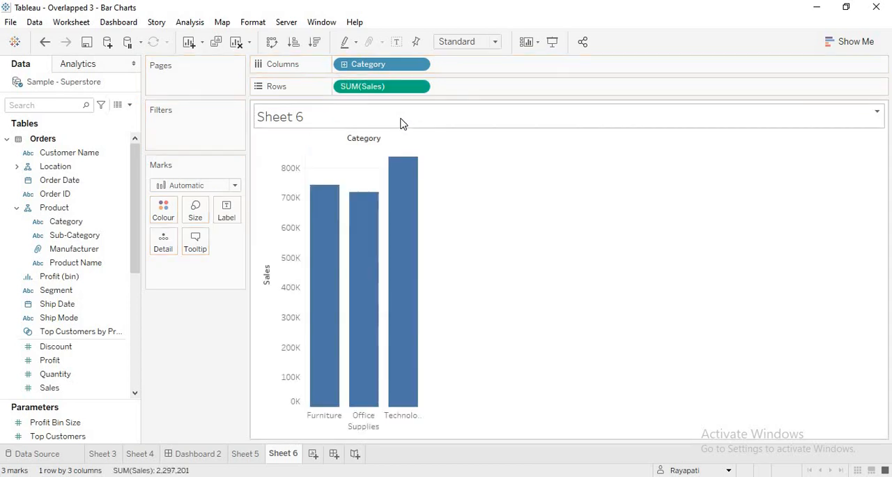
left_click_drag(56, 360, 291, 248)
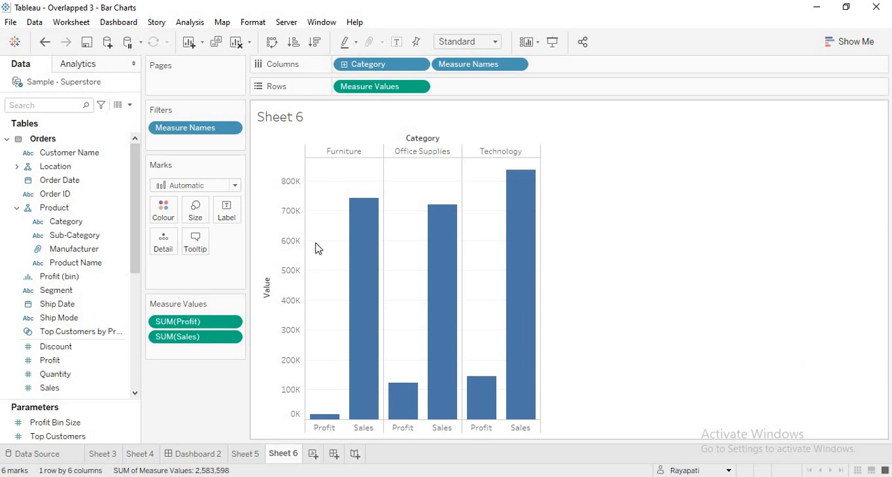
left_click(244, 453)
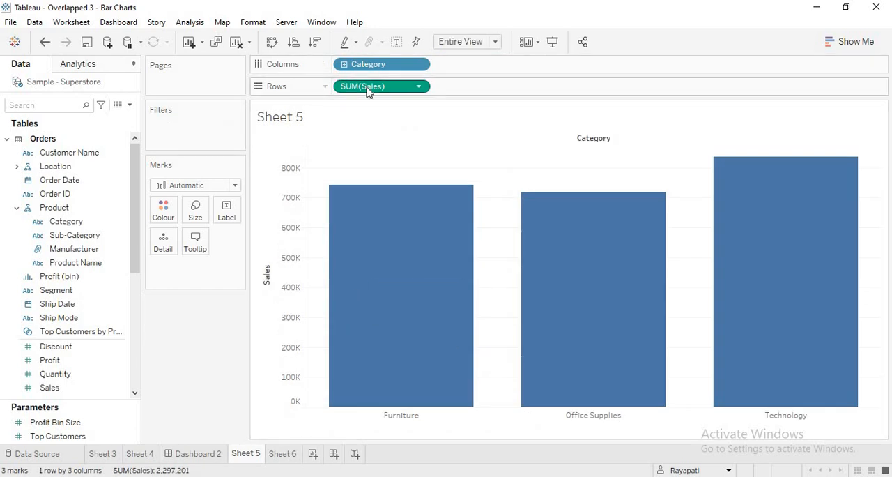
left_click(288, 454)
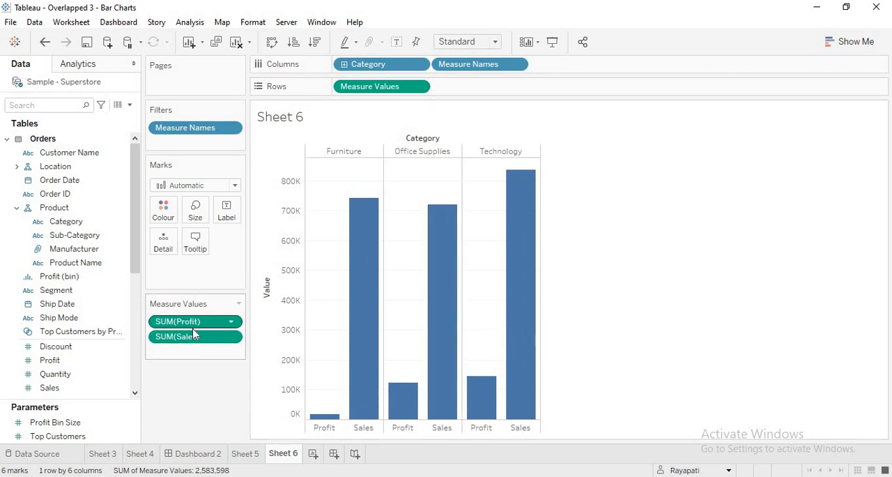
Create a new dashboard with Tiled placement and add a vertical container holding Sheet 5
left_click(335, 454)
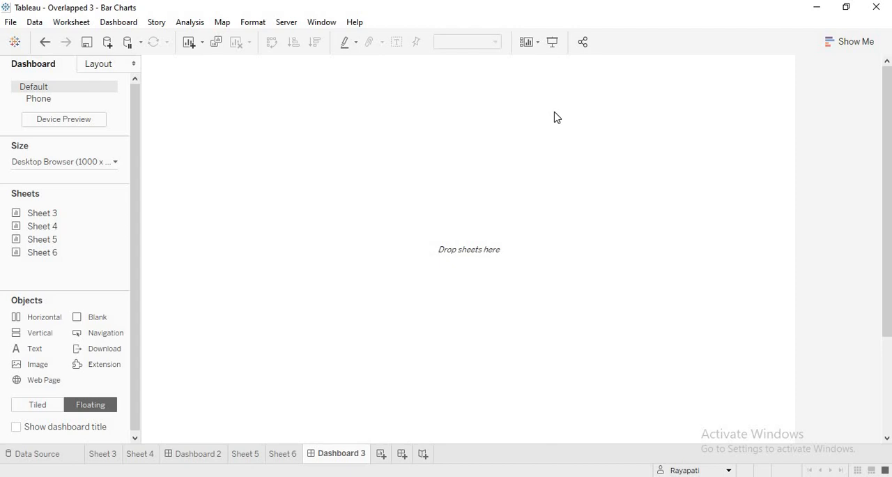
left_click(40, 405)
mouse_move(56, 246)
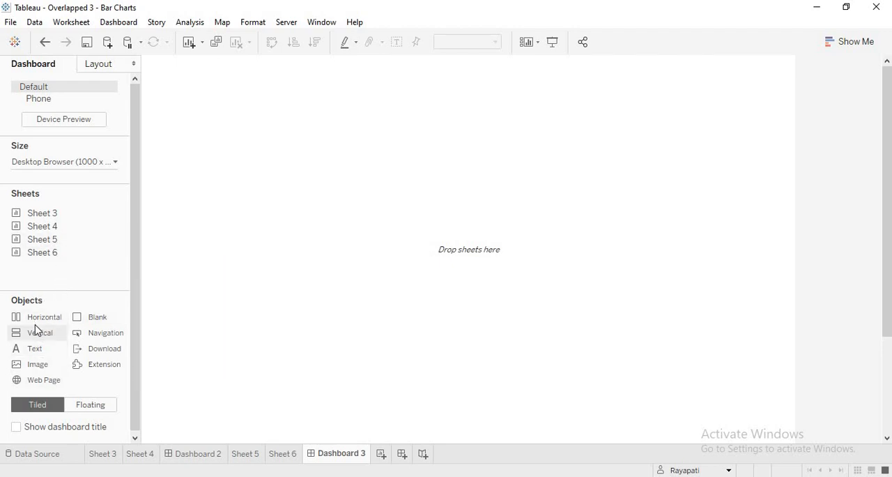
left_click_drag(36, 331, 251, 322)
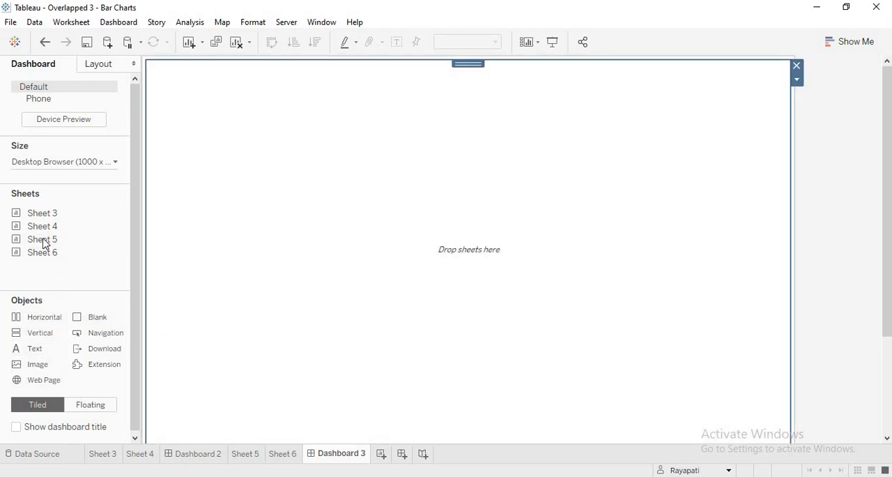
mouse_move(82, 238)
left_click_drag(81, 238, 239, 184)
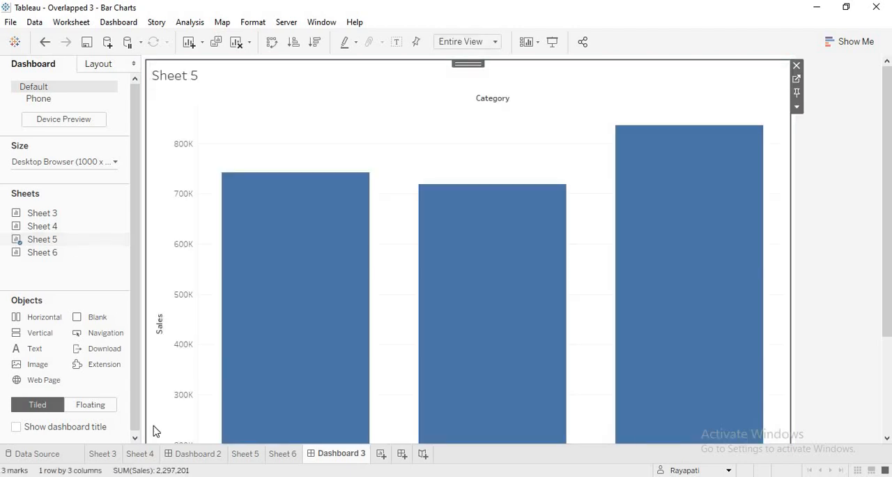
Compare the charts on Sheet 5 and Sheet 6 with the overlapped bars on Dashboard 2
mouse_move(70, 252)
left_click(244, 454)
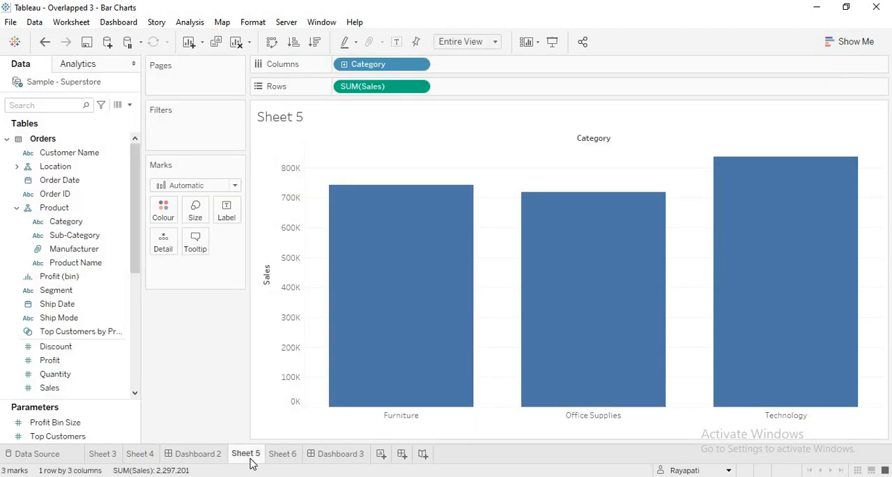
left_click(283, 454)
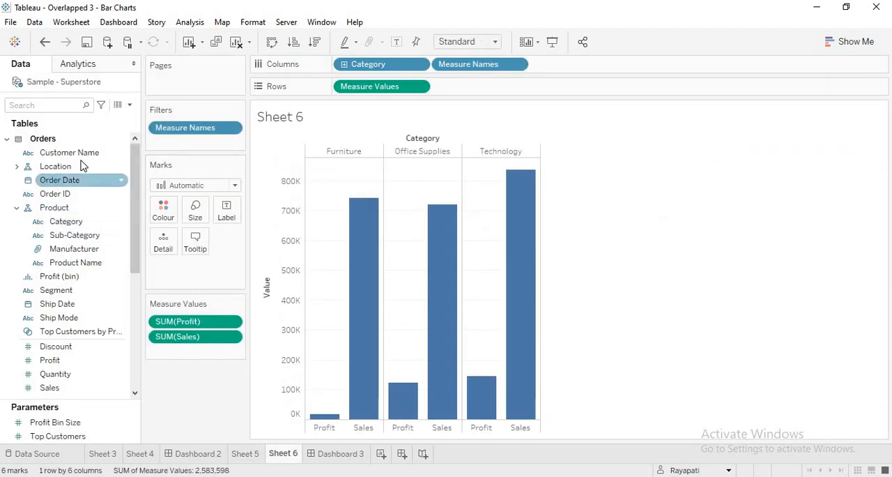
left_click(178, 455)
mouse_move(530, 285)
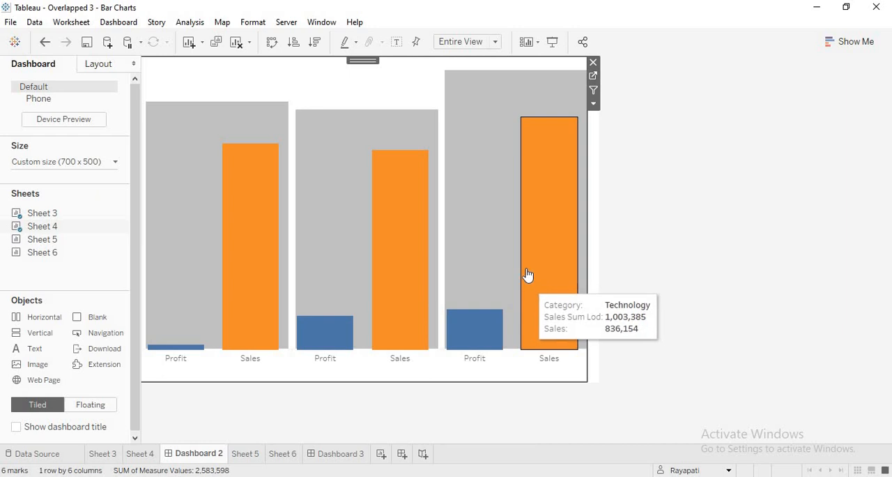
left_click(246, 454)
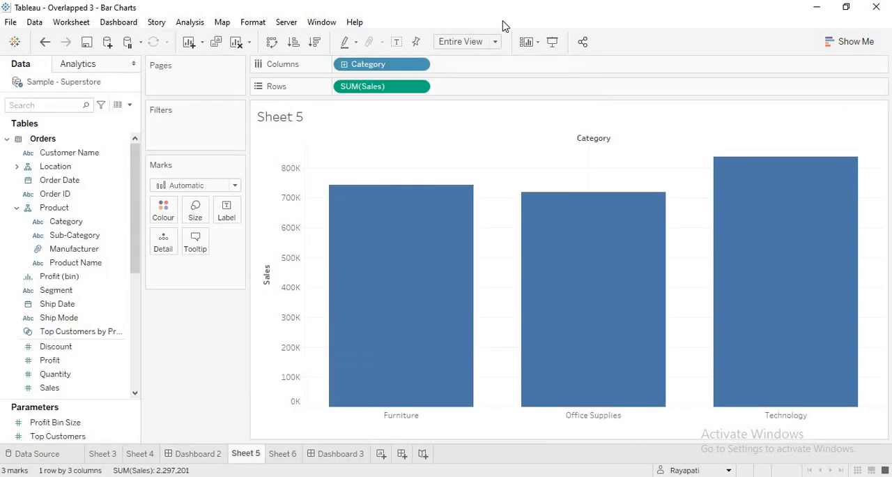
Try placing Sheet 6 as a tiled view beside Sheet 5 on Dashboard 3, and remove both sheets from the dashboard
left_click(352, 457)
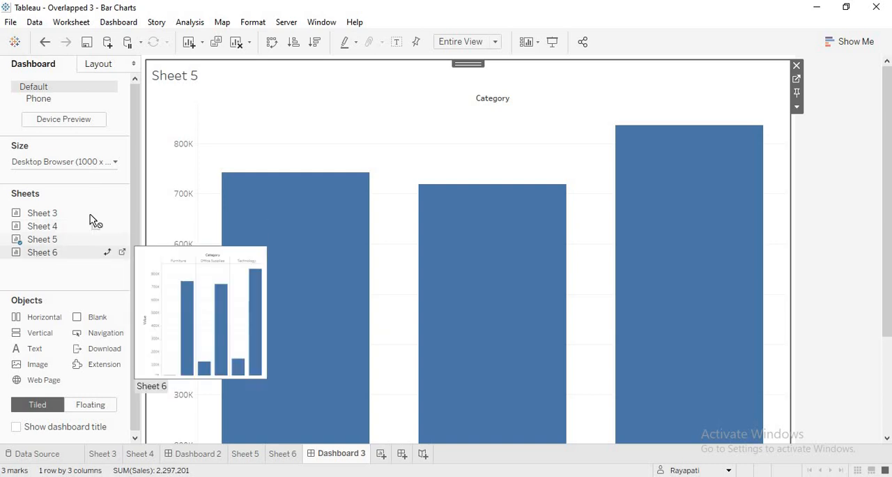
left_click_drag(90, 214, 171, 115)
left_click_drag(173, 317, 174, 316)
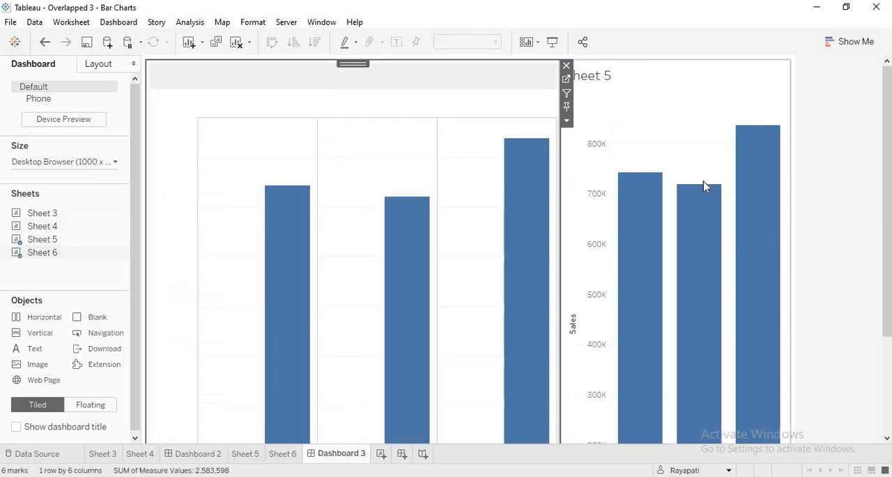
mouse_move(701, 186)
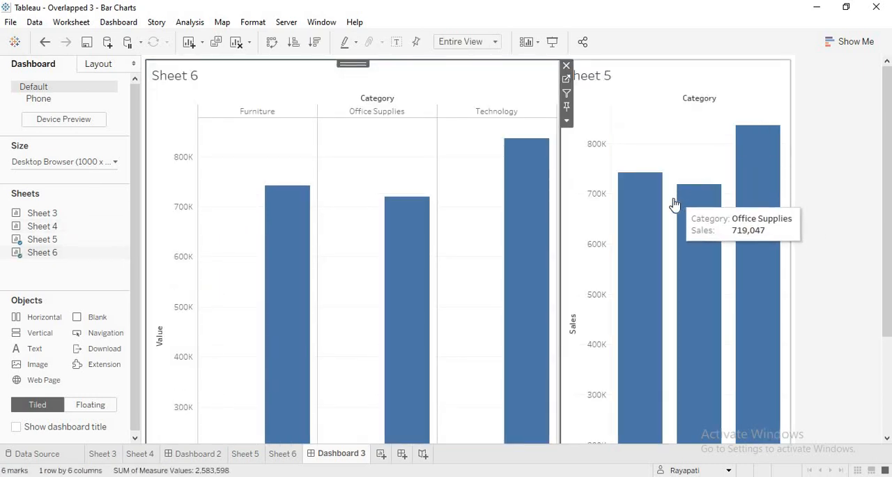
mouse_move(652, 209)
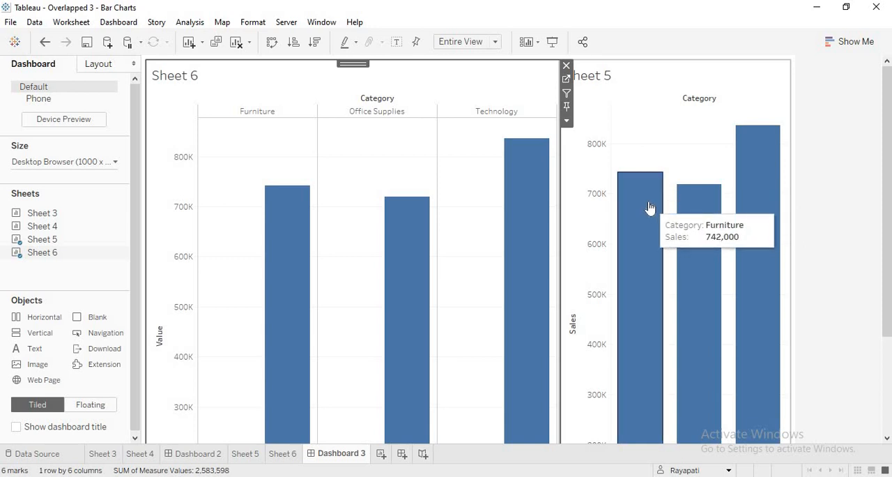
key("Delete")
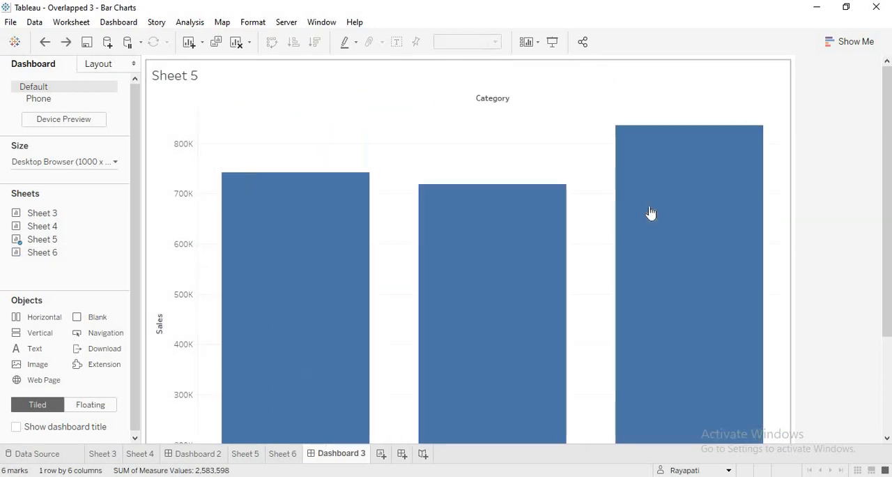
key("Delete")
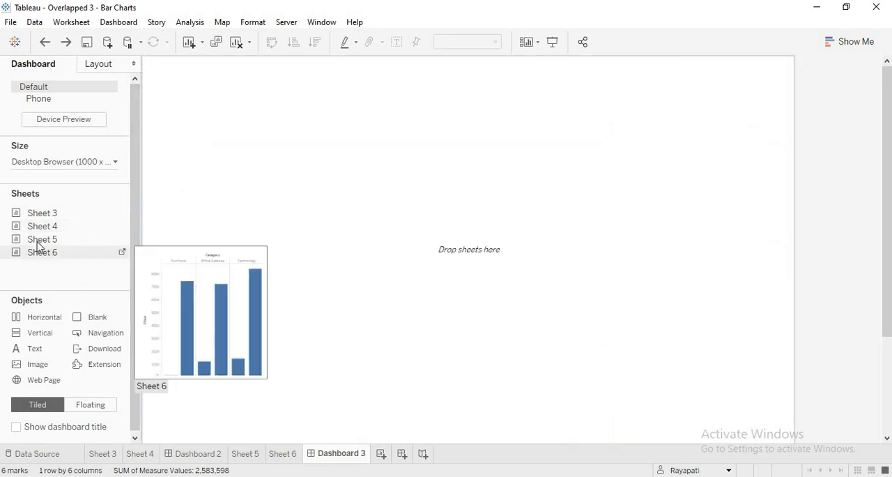
Switch dashboard placement to Floating, try a floating Sheet 6 over a tiled Sheet 5, and remove both sheets from Dashboard 3
left_click_drag(39, 245, 189, 257)
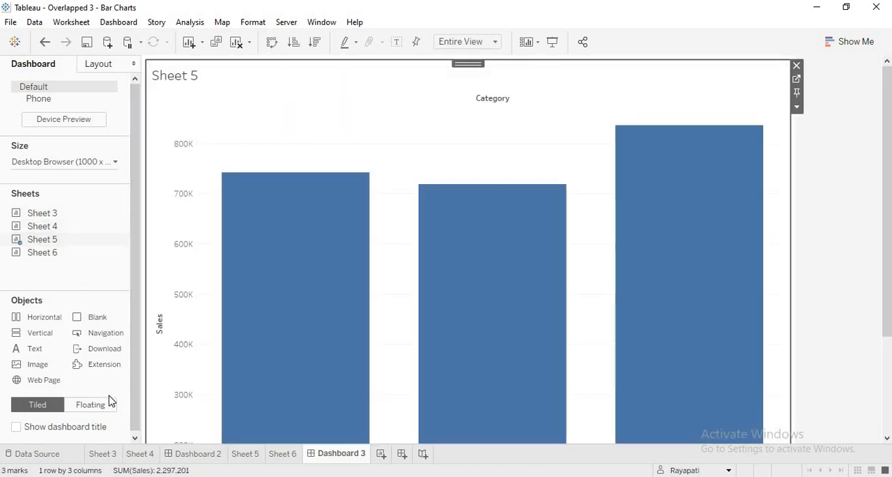
left_click(96, 408)
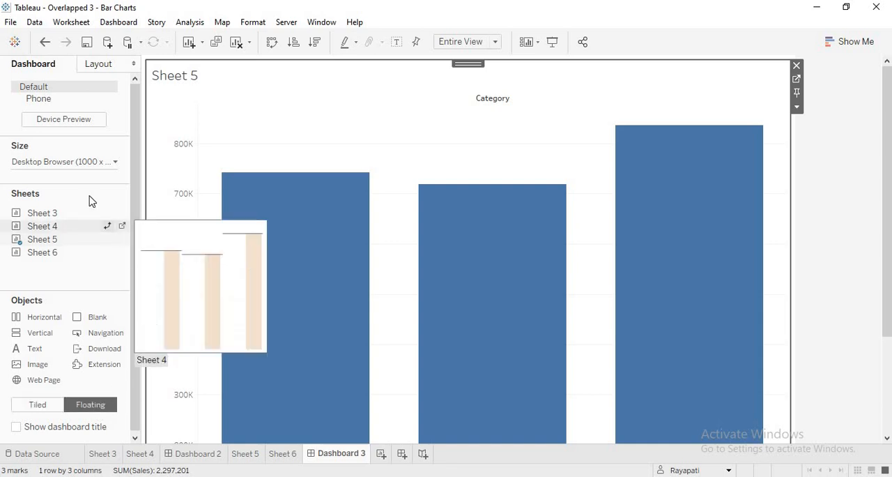
double_click(40, 253)
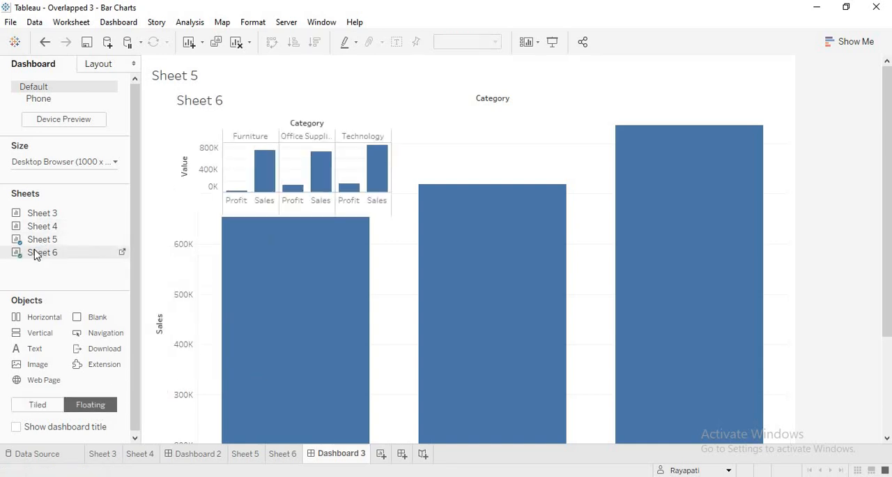
left_click(260, 174)
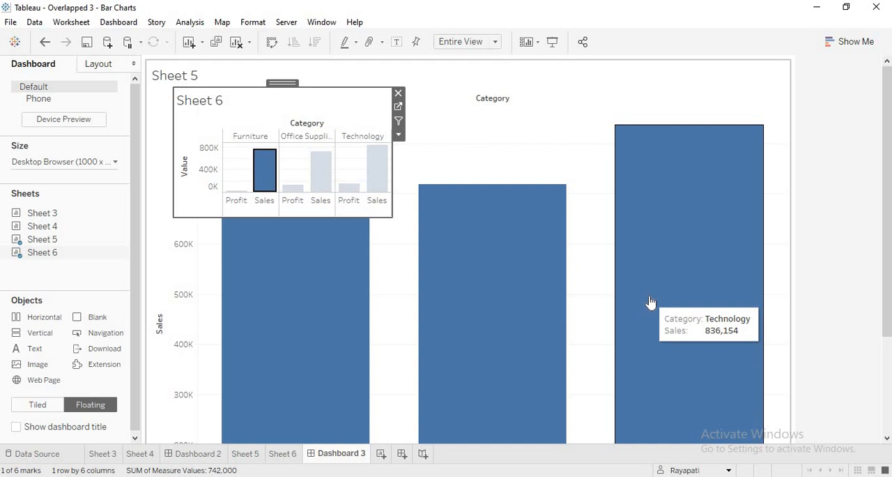
left_click(398, 94)
left_click(751, 83)
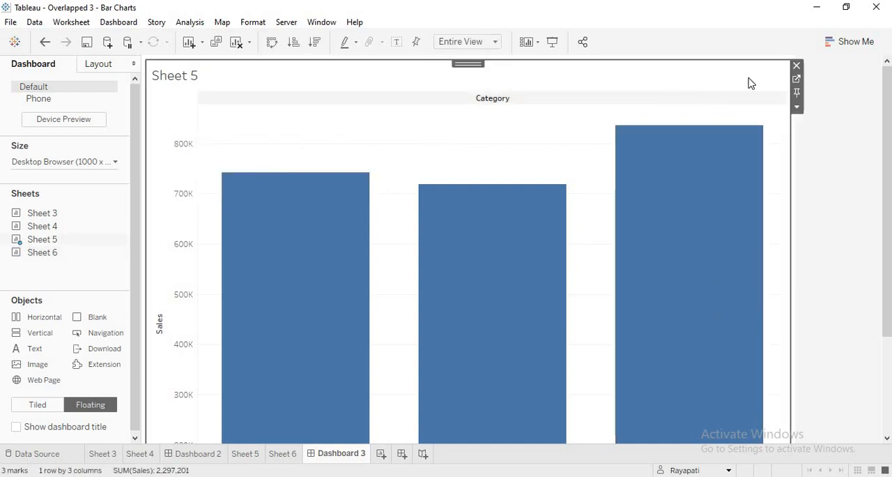
left_click(797, 65)
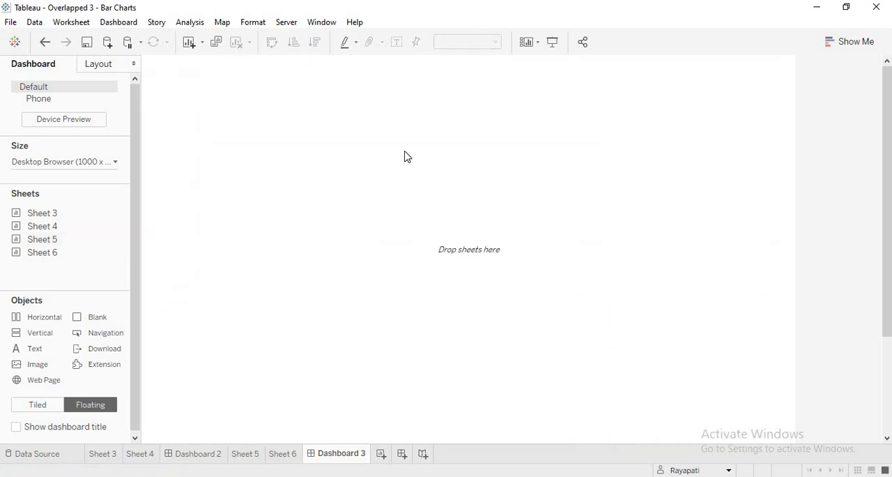
Place Sheet 5 as a floating view on Dashboard 3, enlarge it, and hide its title
left_click_drag(42, 239, 212, 83)
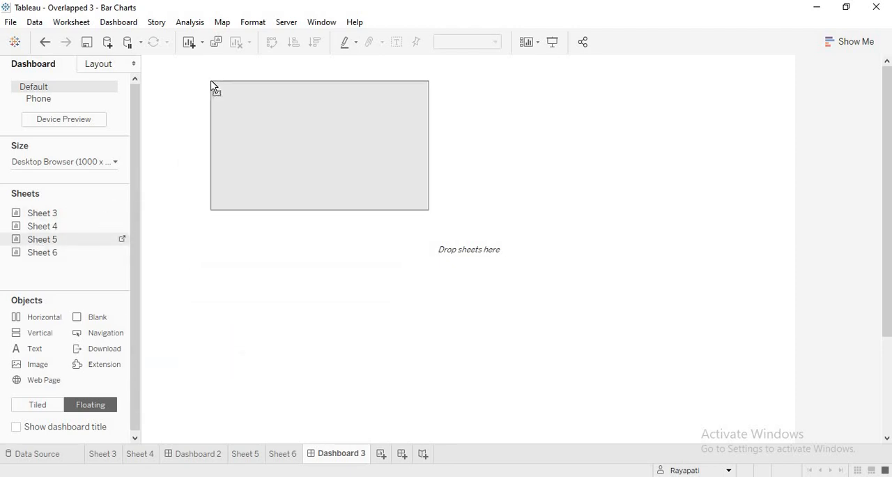
left_click_drag(428, 251, 576, 339)
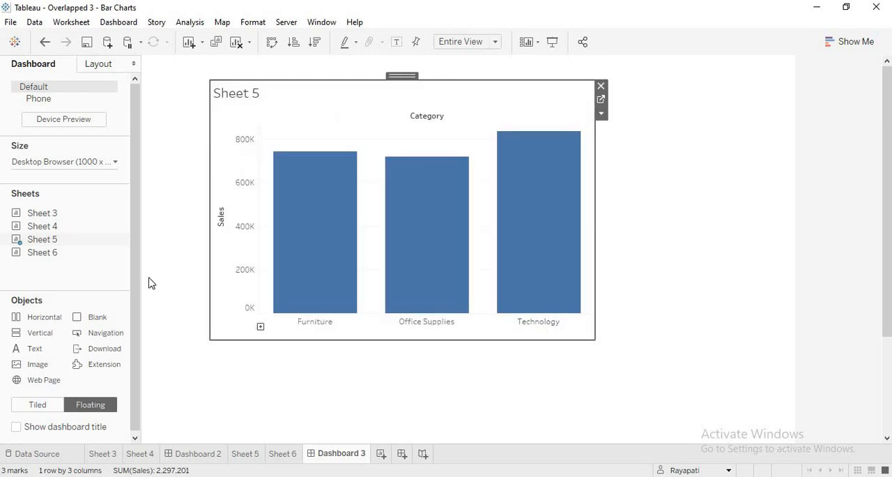
left_click_drag(54, 253, 885, 389)
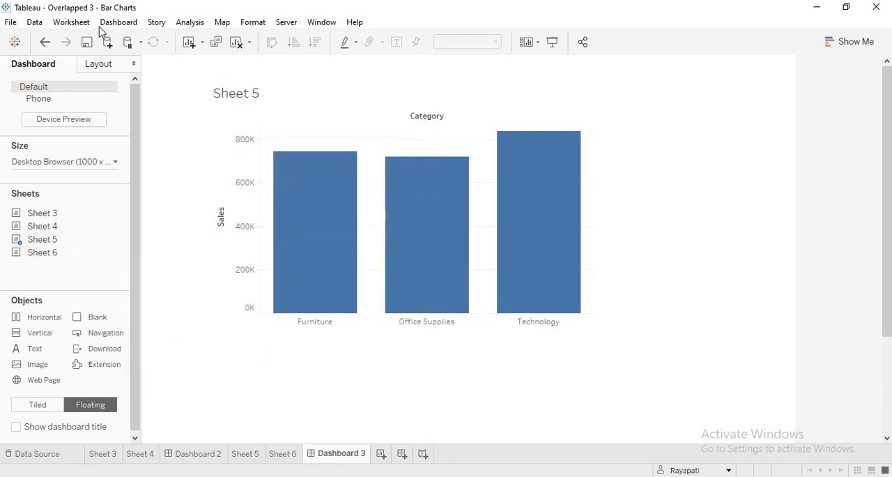
left_click(241, 101)
right_click(240, 99)
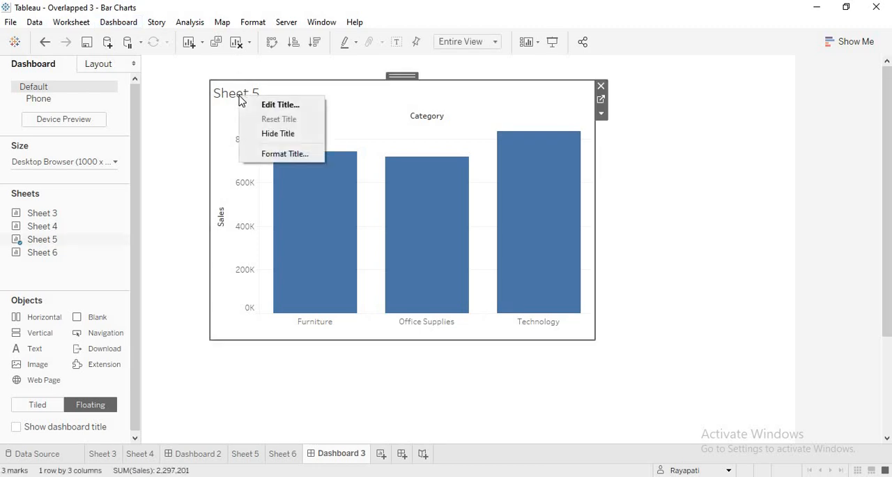
left_click(284, 134)
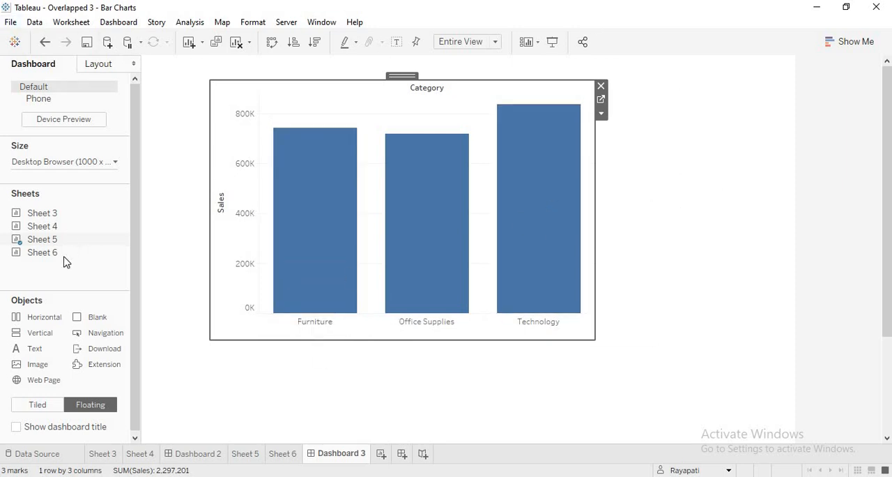
Add Sheet 6 as a floating view over Sheet 5, enlarge it to cover that chart, and hide its title
left_click_drag(79, 252, 216, 74)
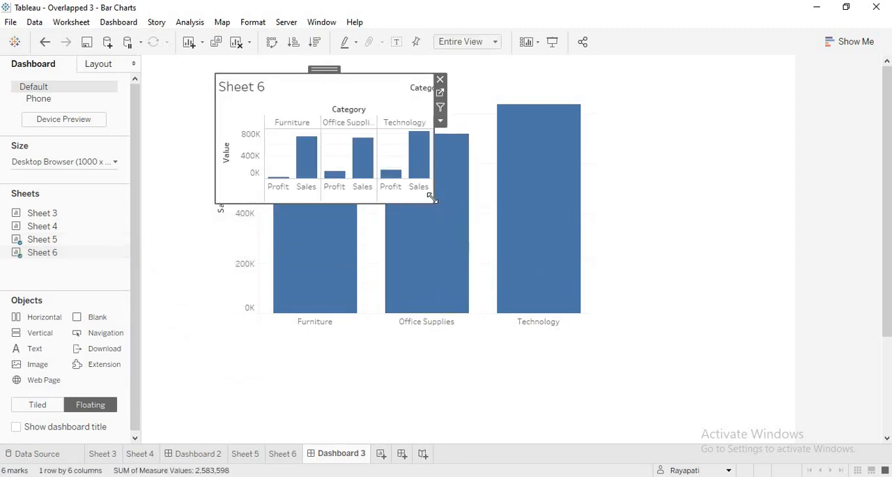
left_click_drag(430, 198, 616, 352)
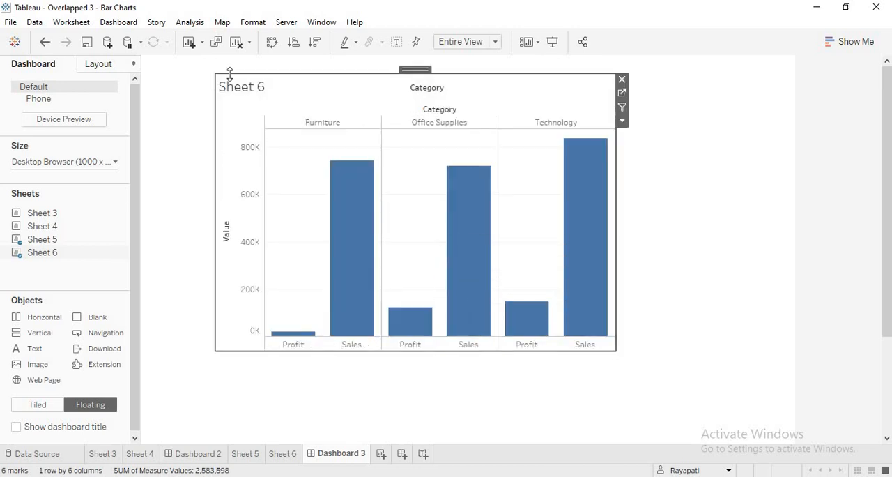
right_click(239, 87)
left_click(301, 120)
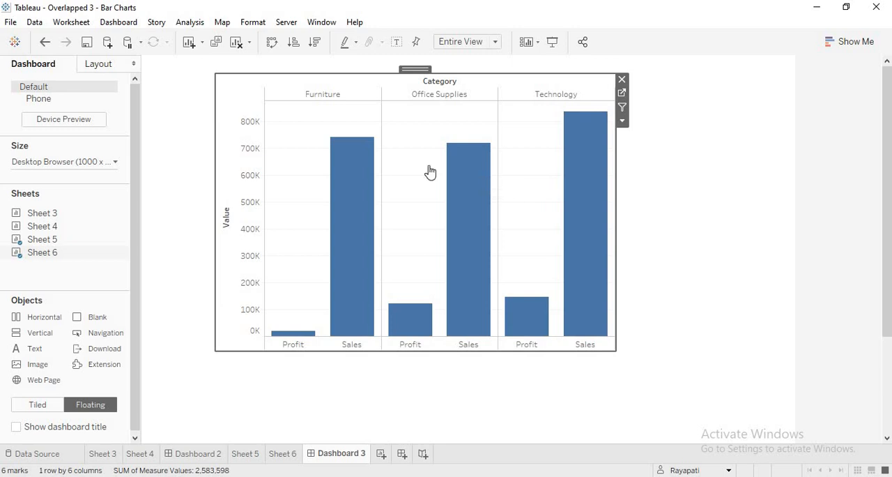
Shift the floating Sheet 6 slightly down and right over Sheet 5, and clear the Office Supplies selection
mouse_move(415, 68)
left_mouse_down()
mouse_move(423, 128)
mouse_move(421, 71)
left_mouse_up()
left_click(415, 93)
left_click(433, 130)
left_click(435, 134)
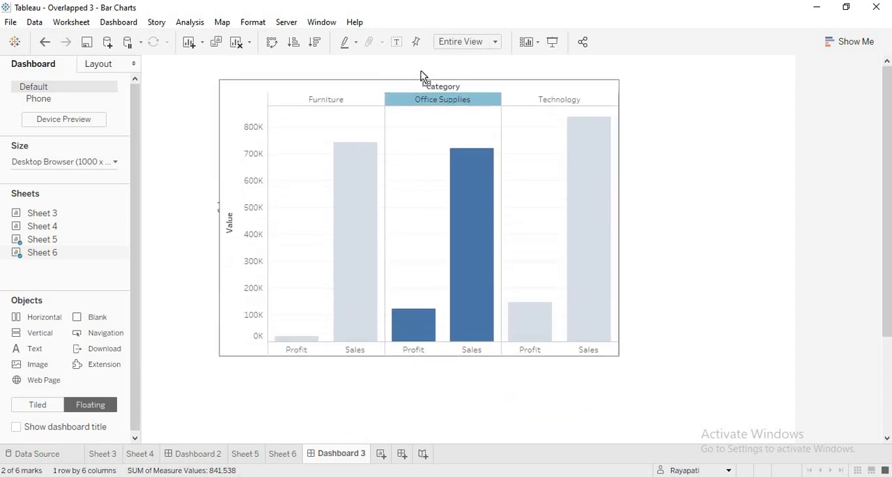
left_click(788, 234)
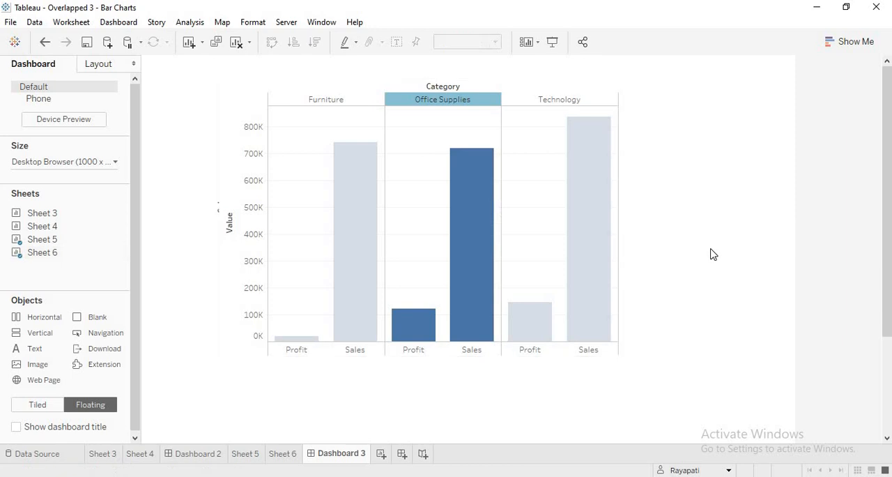
left_click(760, 204)
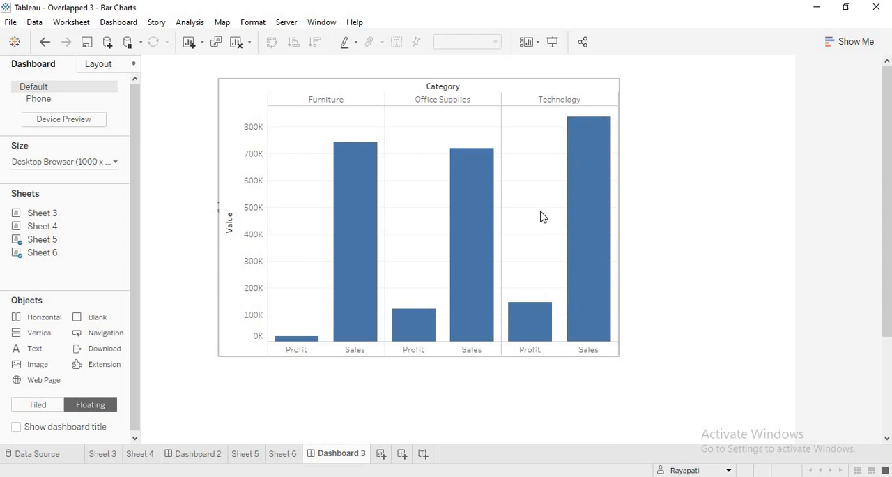
Set the default worksheet shading of the floating Sheet 6 to None
left_click(257, 24)
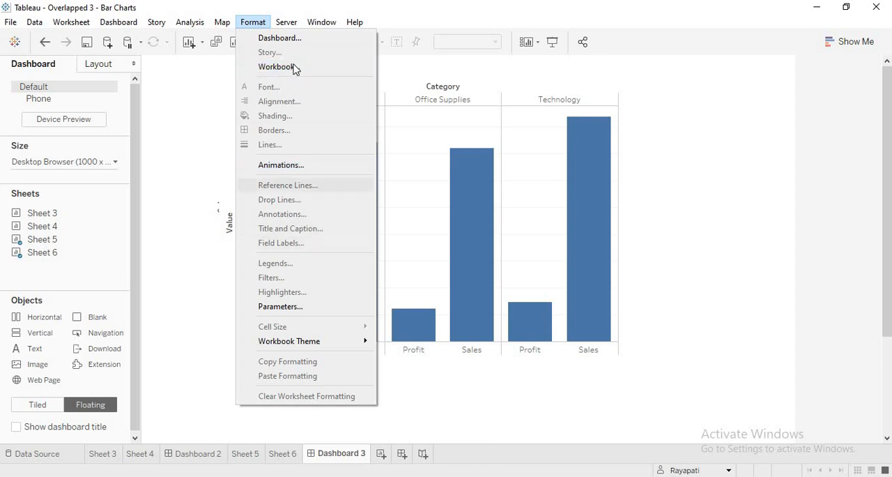
key("Escape")
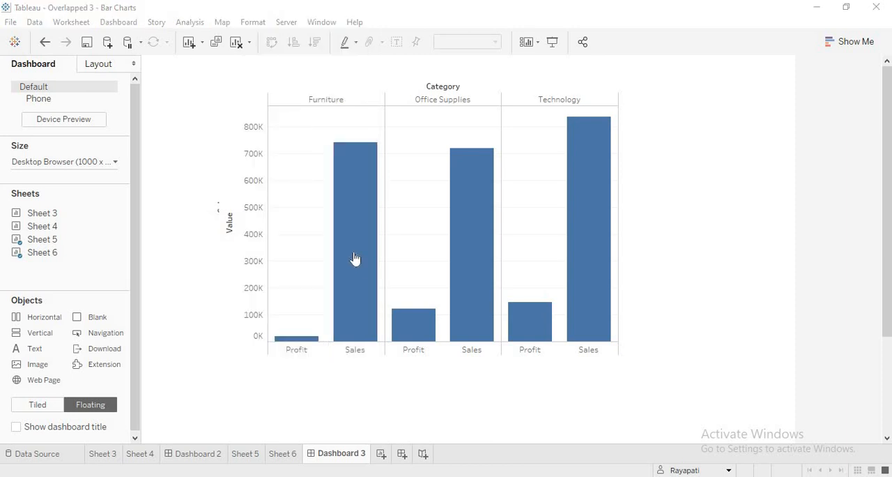
left_click(356, 192)
left_click(253, 23)
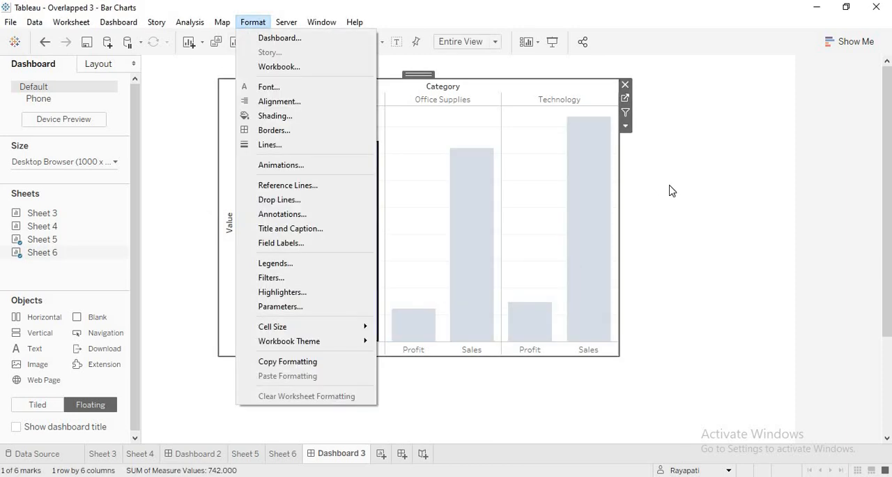
key("Escape")
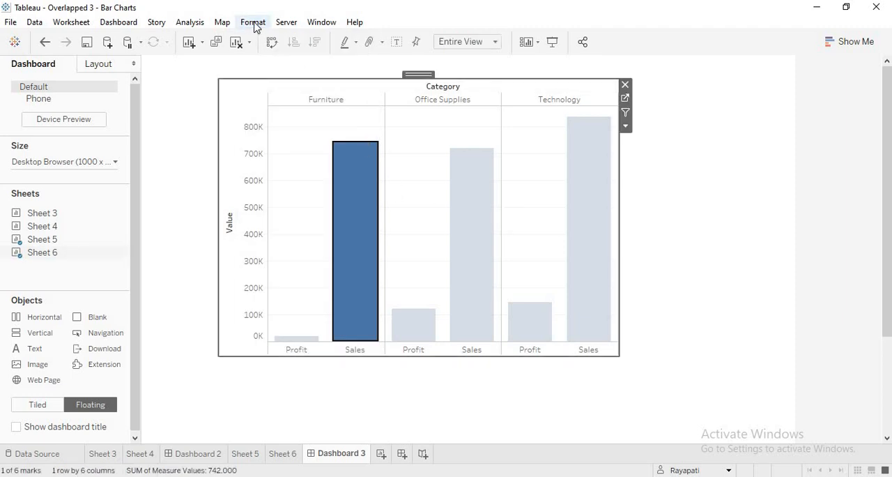
left_click(252, 23)
left_click(275, 116)
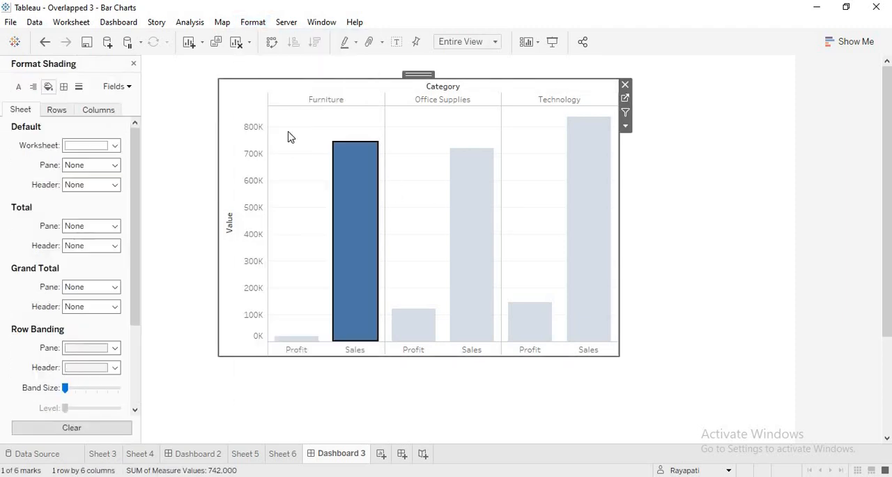
left_click(115, 146)
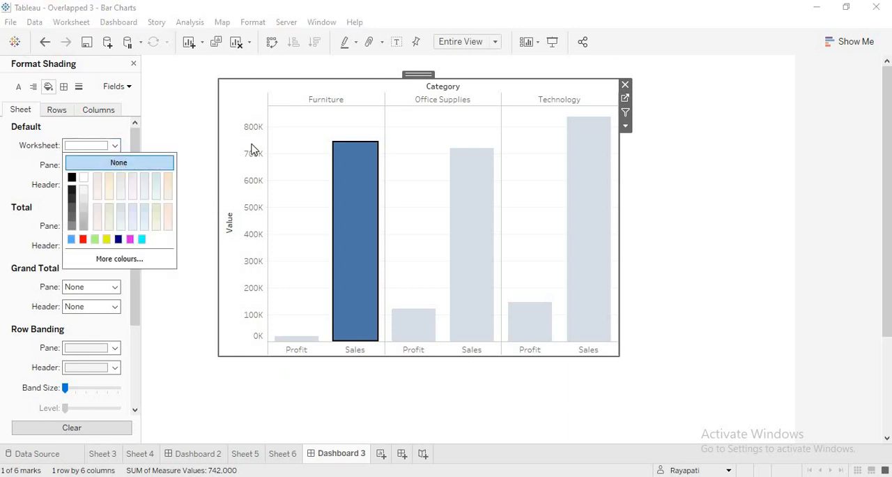
left_click(72, 178)
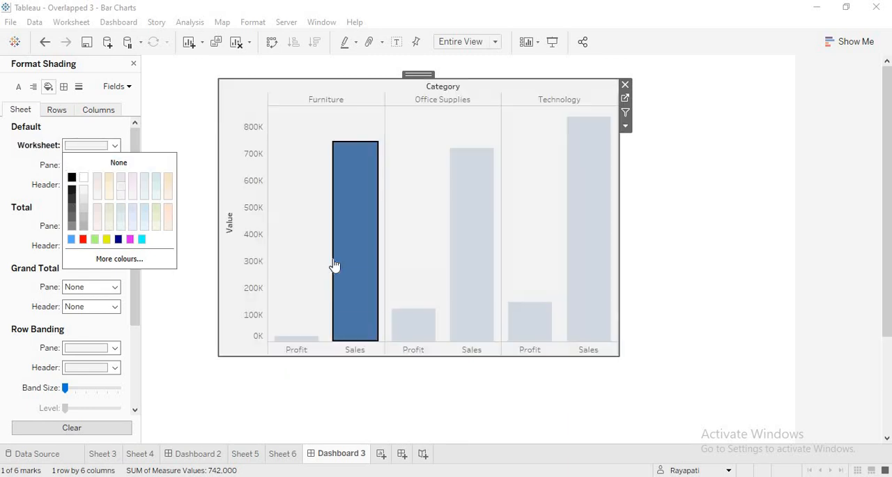
left_click(135, 165)
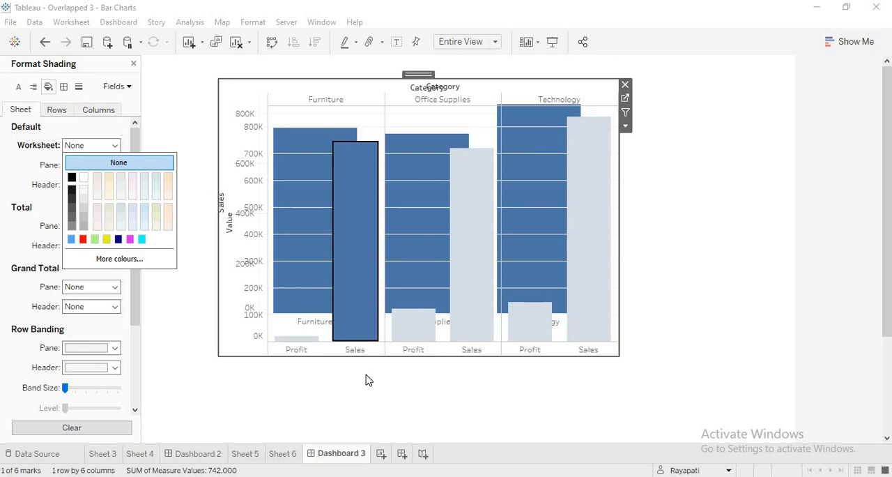
On Sheet 5, hide the Sales axis header and the Category field label above the bars
left_click(245, 457)
right_click(272, 269)
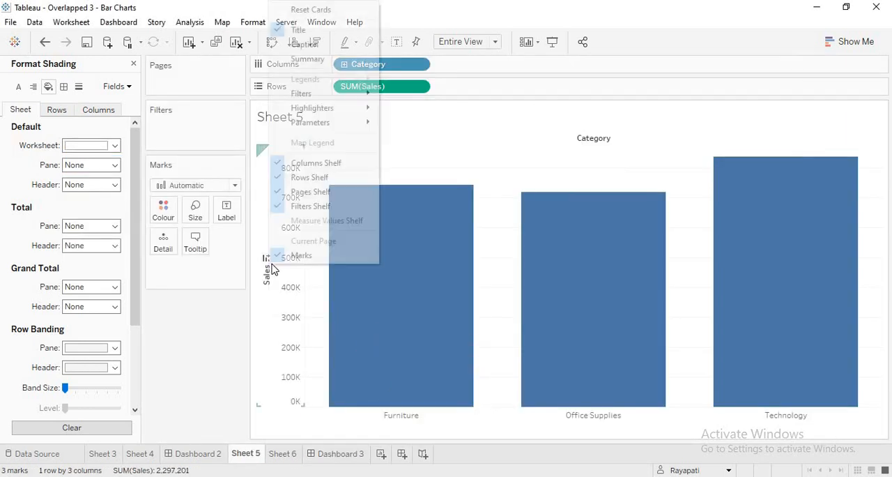
right_click(292, 303)
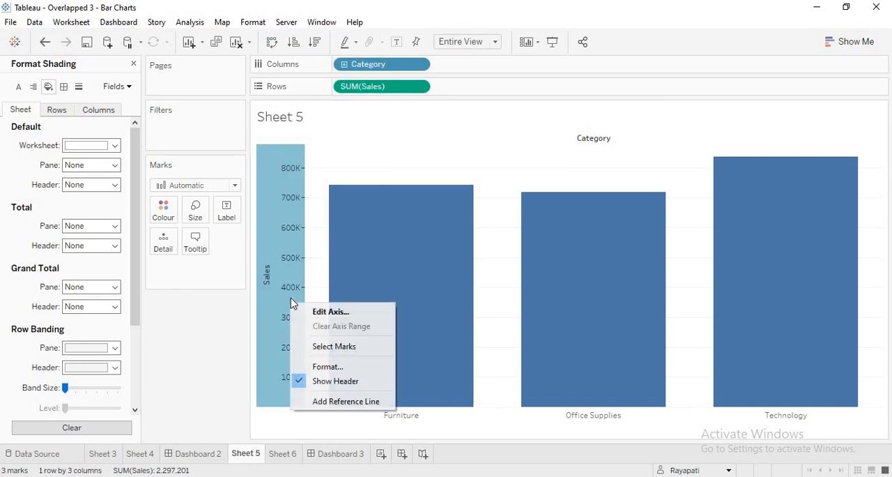
left_click(323, 382)
mouse_move(312, 476)
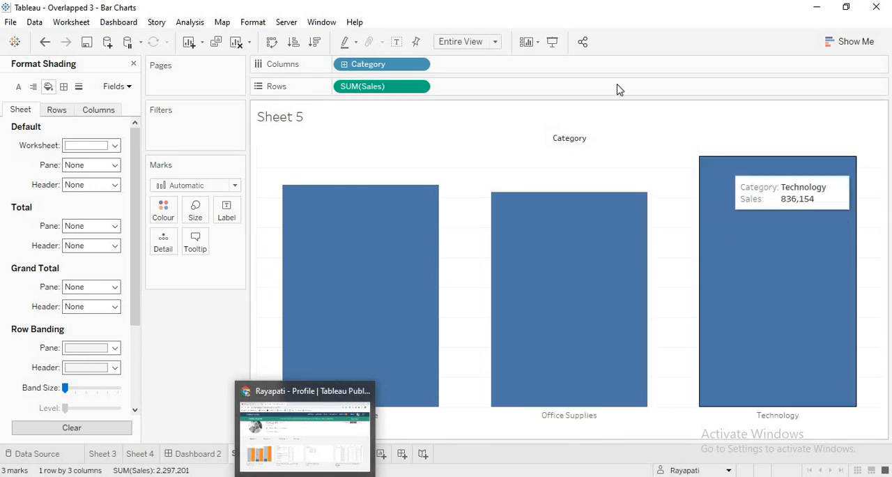
right_click(571, 141)
left_click(635, 195)
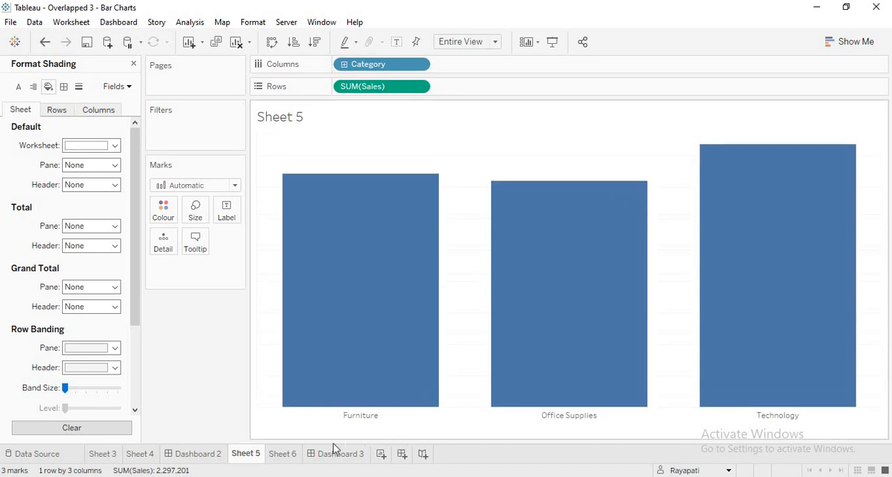
On Sheet 6, hide the Value axis and the Category header, and return to Dashboard 3
left_click(283, 453)
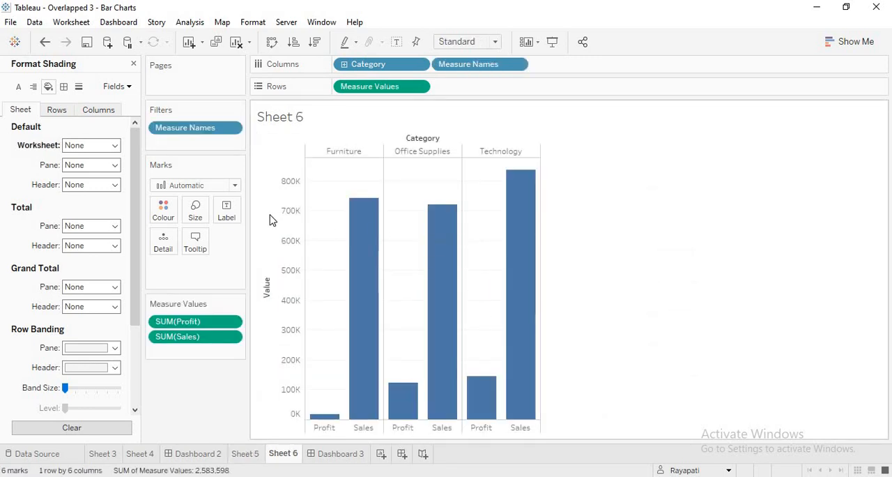
right_click(297, 218)
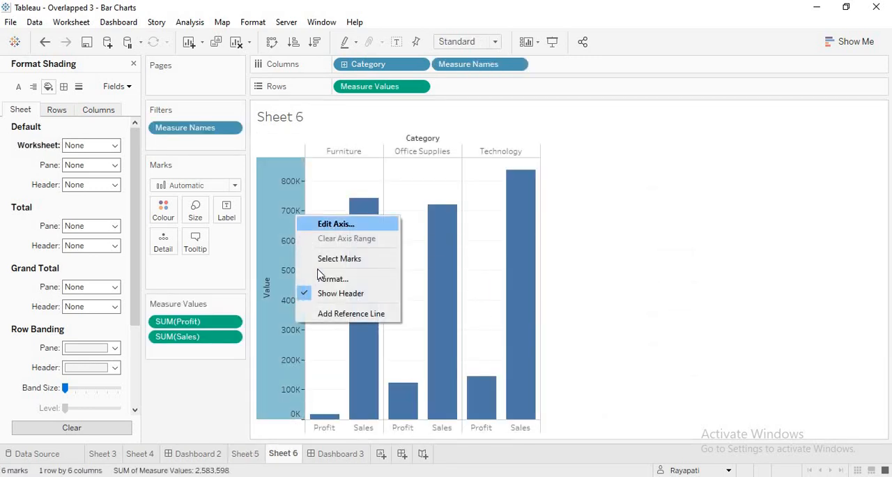
left_click(352, 293)
left_click(384, 149)
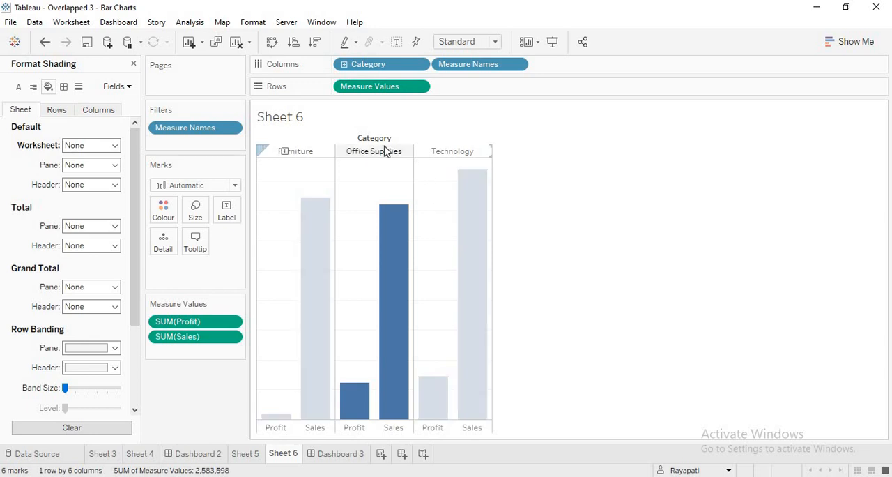
right_click(386, 151)
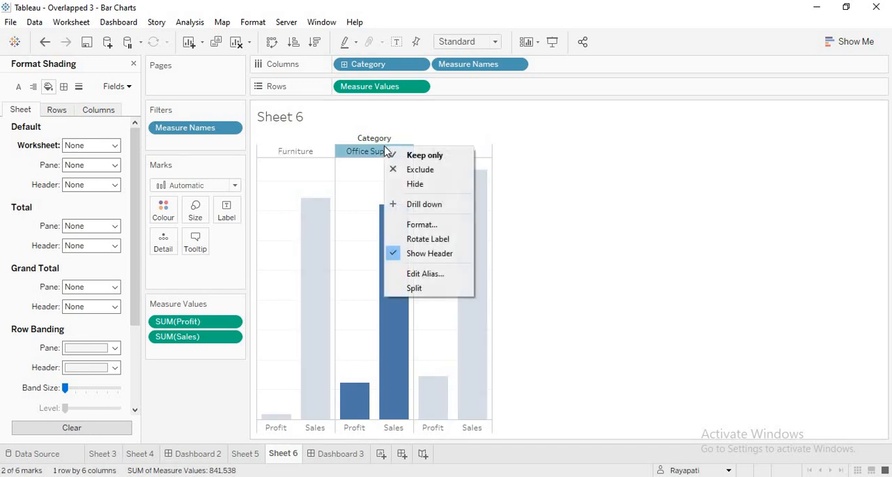
left_click(443, 260)
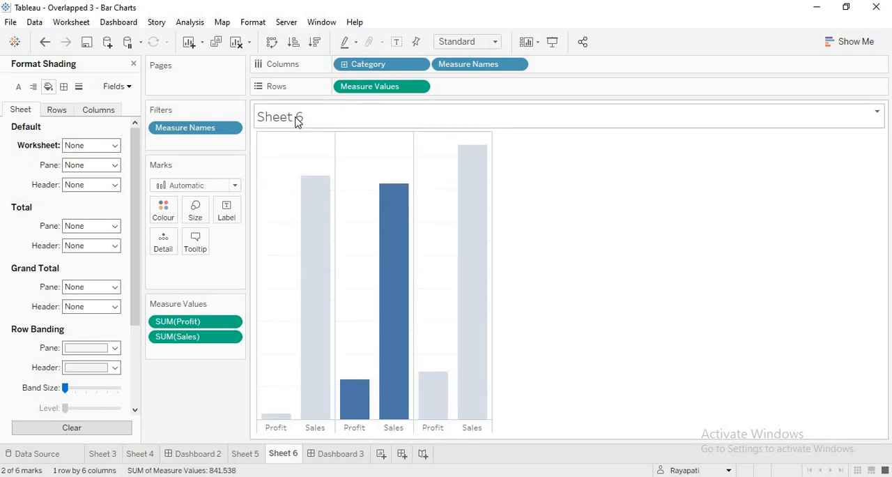
left_click(336, 452)
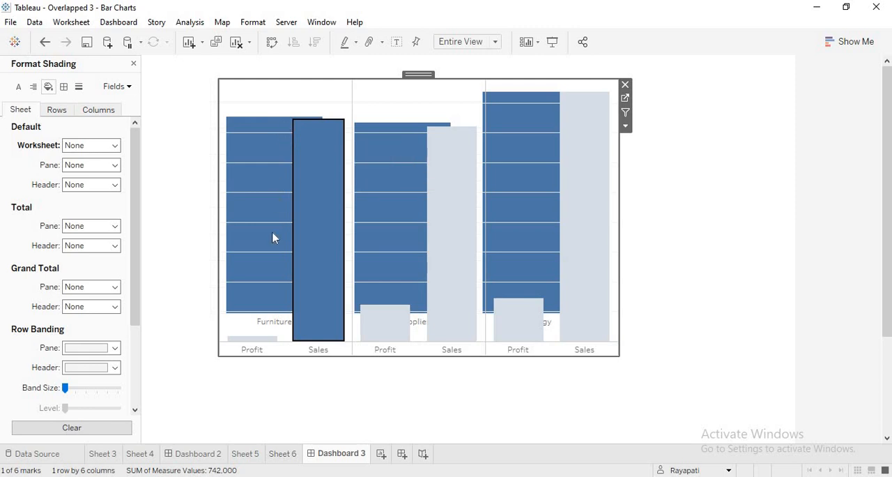
On Sheet 5, review the border settings and set the row grid lines to None
left_click(244, 454)
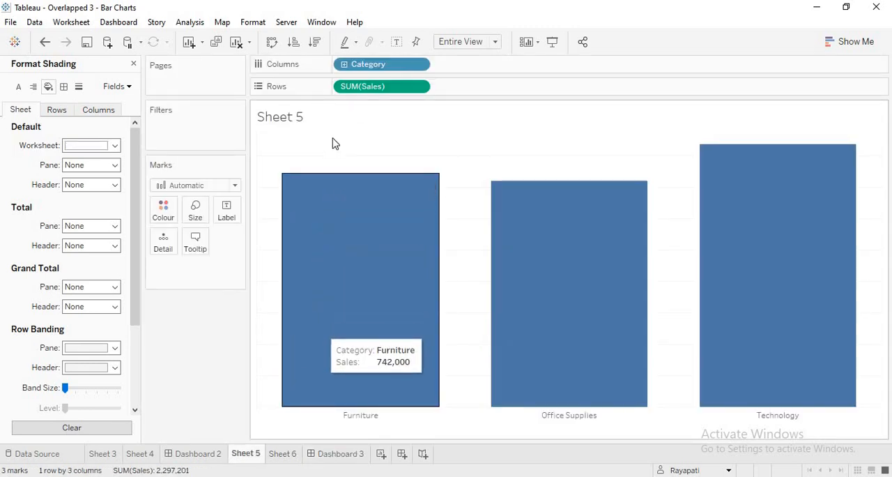
left_click(64, 87)
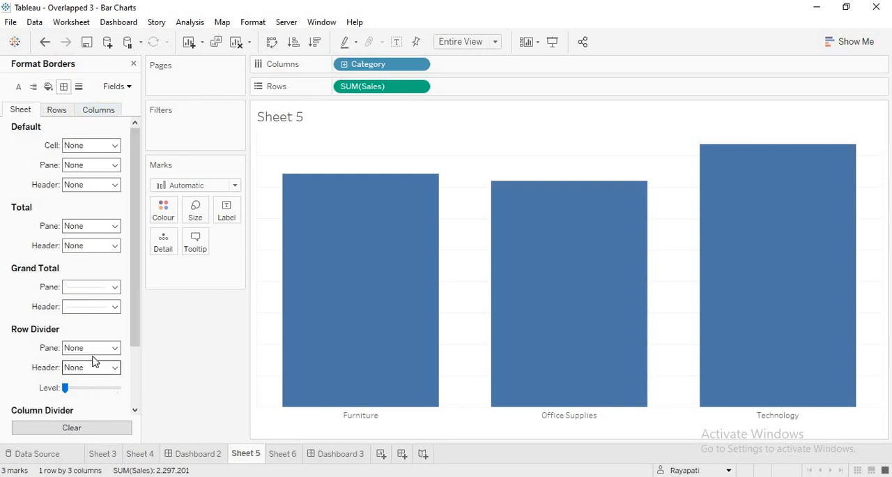
left_click(55, 113)
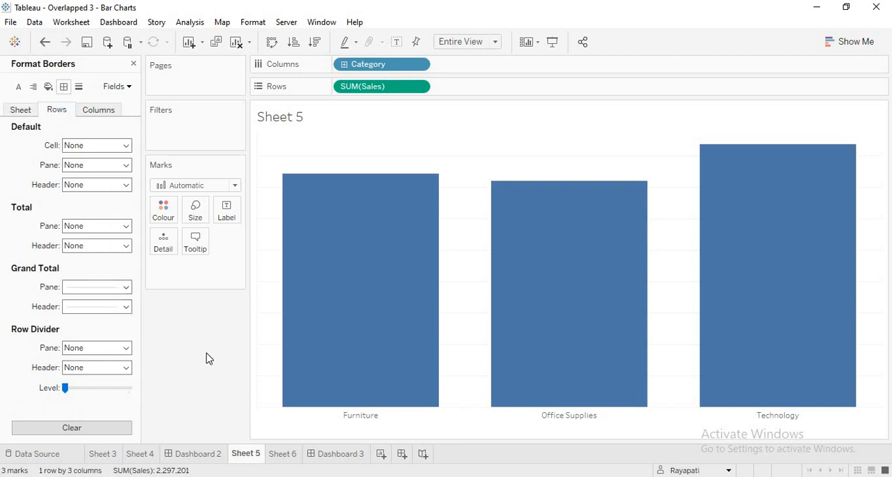
left_click(102, 116)
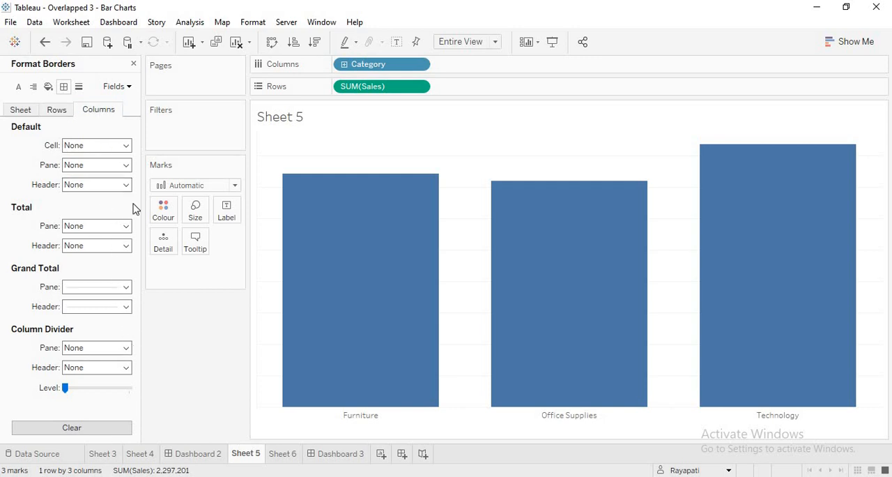
left_click(79, 87)
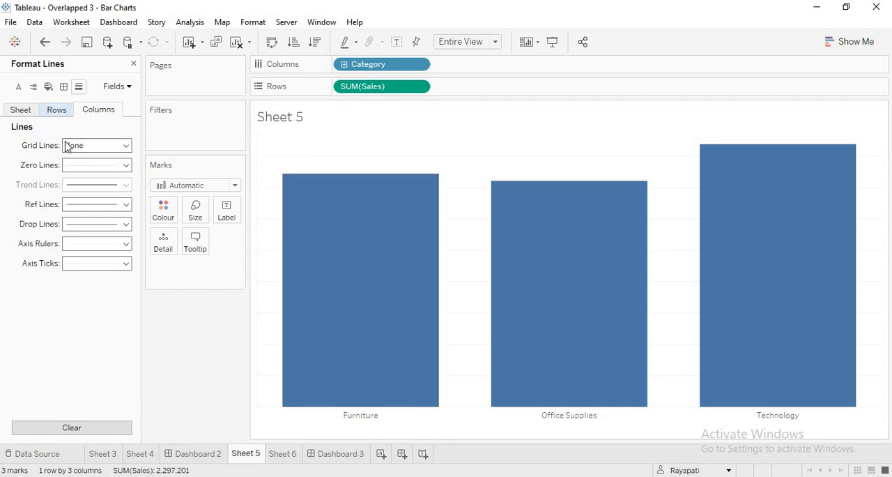
left_click(55, 113)
left_click(126, 146)
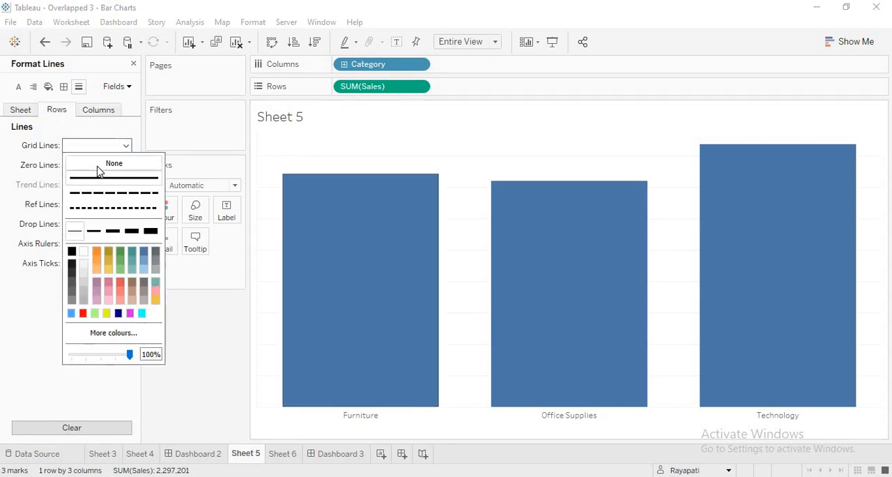
left_click(114, 163)
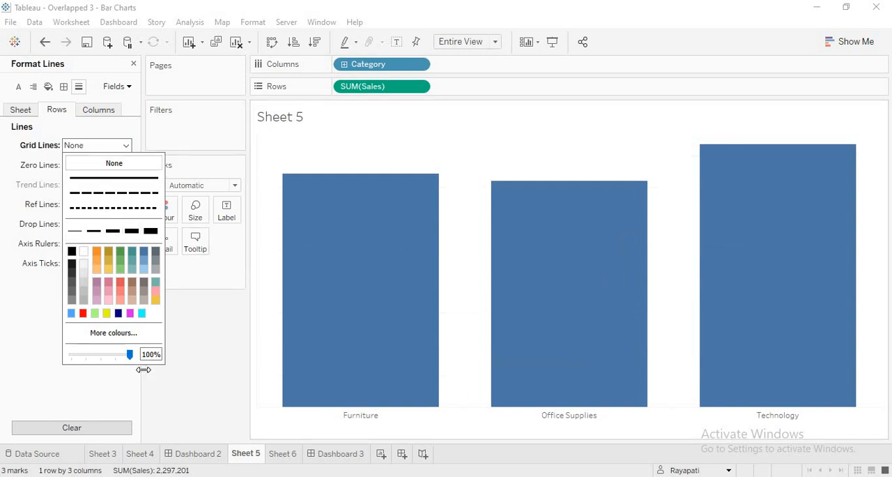
left_click(185, 363)
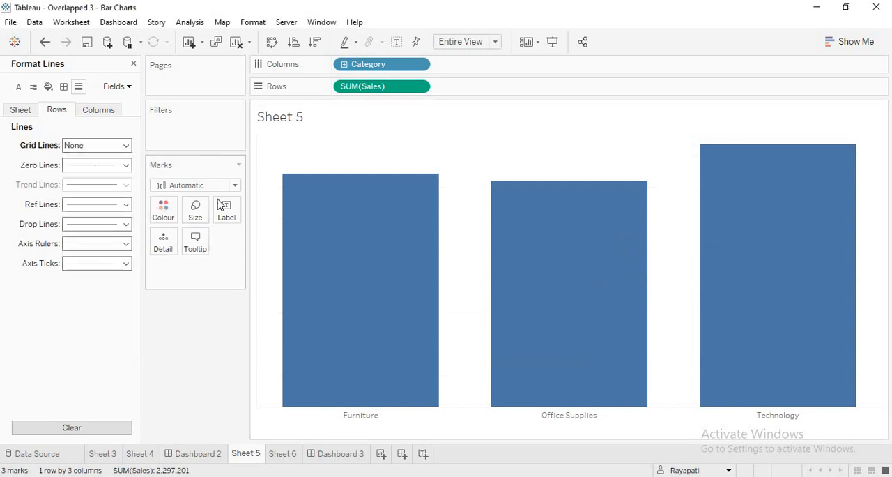
On Sheet 6, set the row grid lines to None
left_click(284, 454)
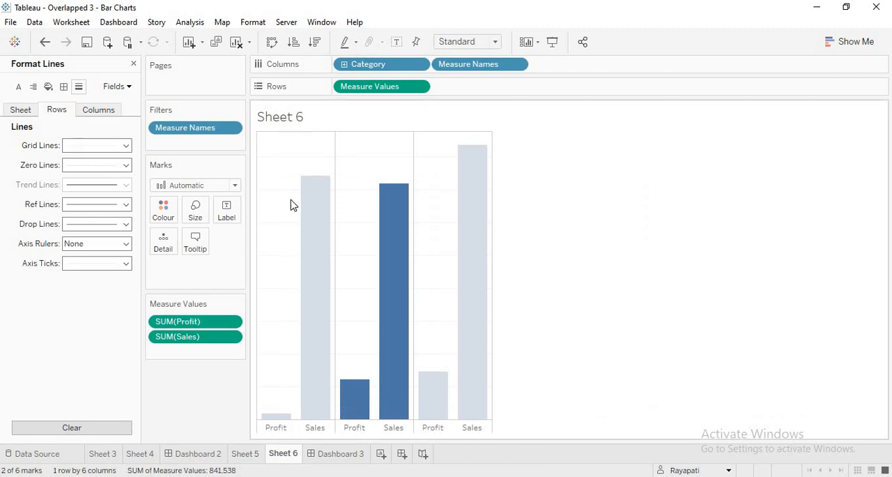
left_click(126, 146)
left_click(109, 164)
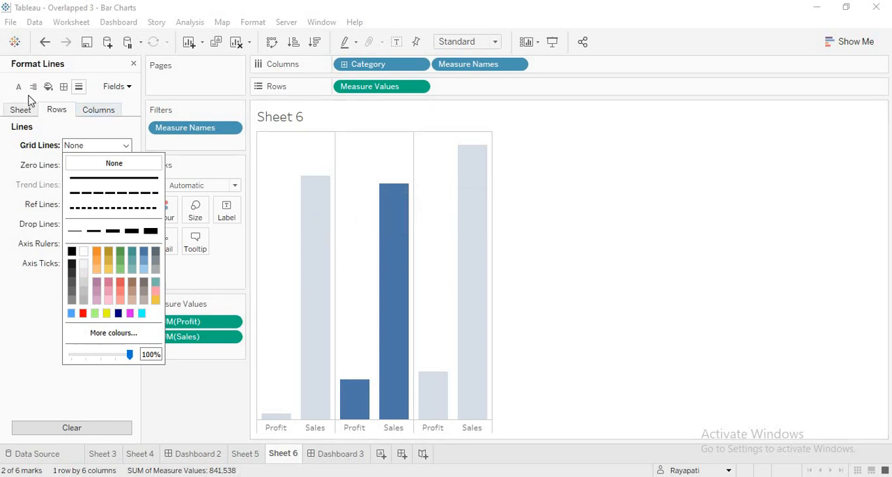
Remove the horizontal borders on Sheet 6 by setting the row divider's pane line to None
left_click(64, 87)
left_click(64, 86)
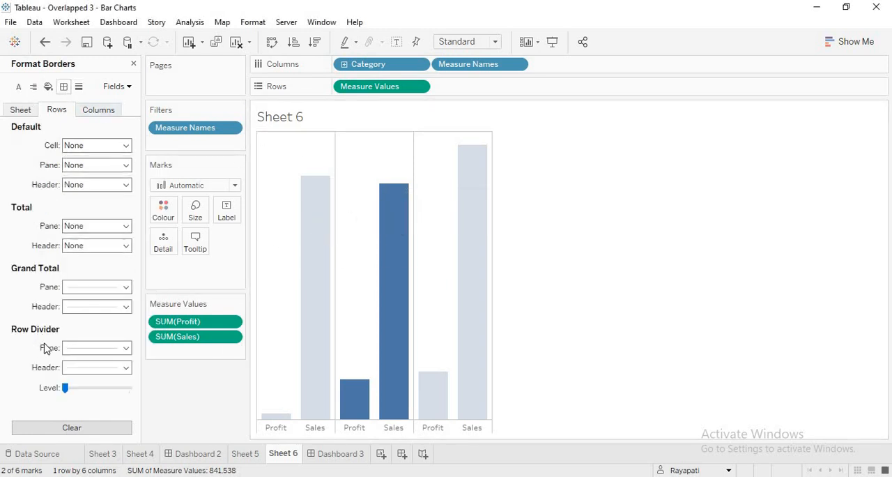
left_click(125, 348)
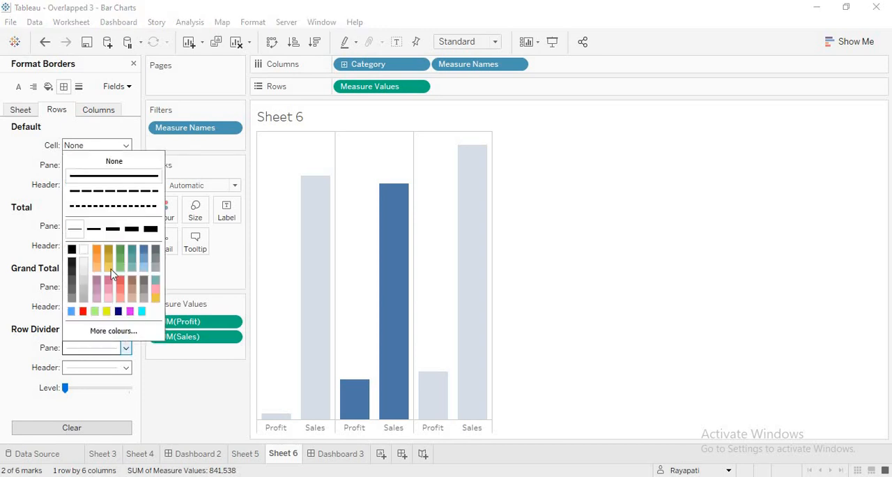
left_click(114, 162)
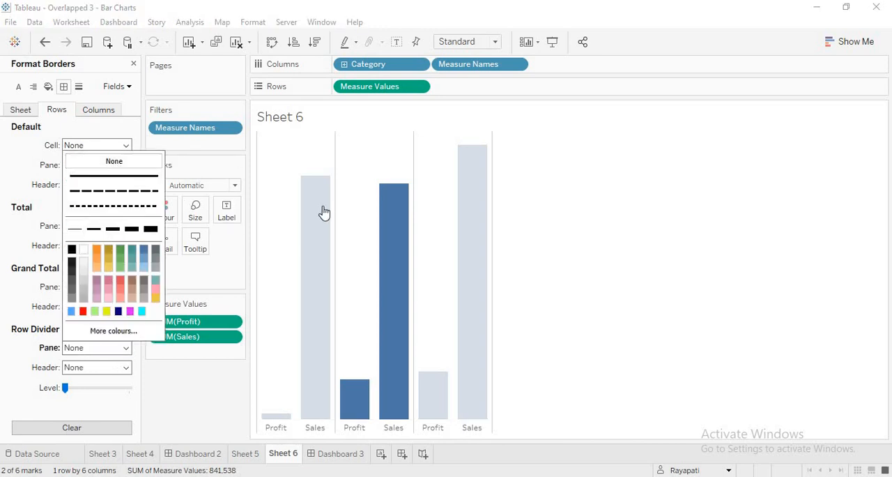
Set the column divider's pane line on Sheet 6 to None and clear the selection of the Office Supplies bars
left_click(97, 116)
left_click(97, 113)
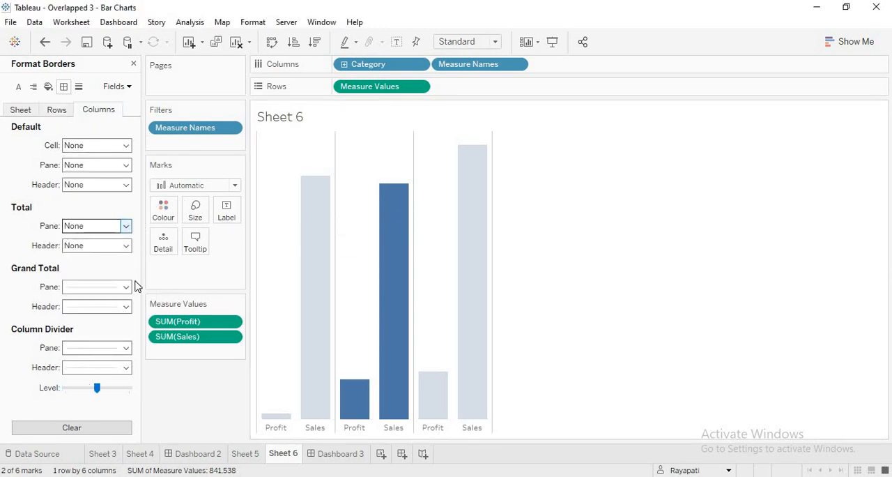
left_click(126, 349)
left_click(114, 161)
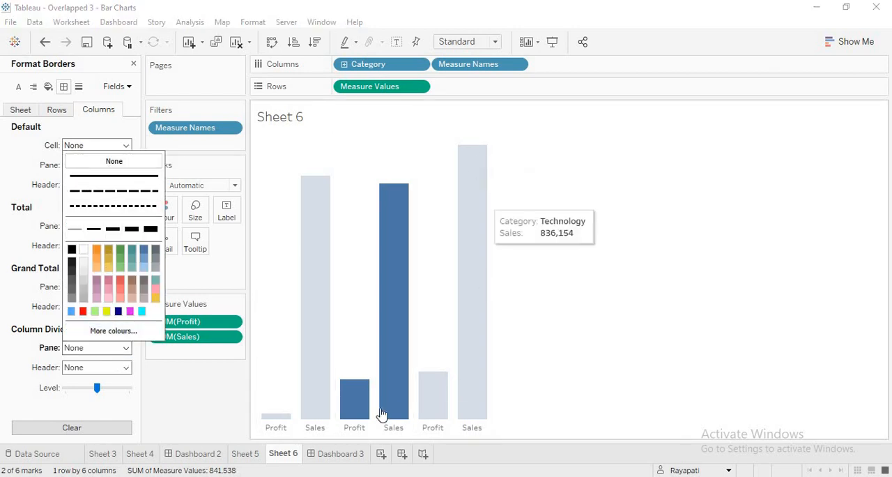
left_click(229, 407)
left_click(230, 407)
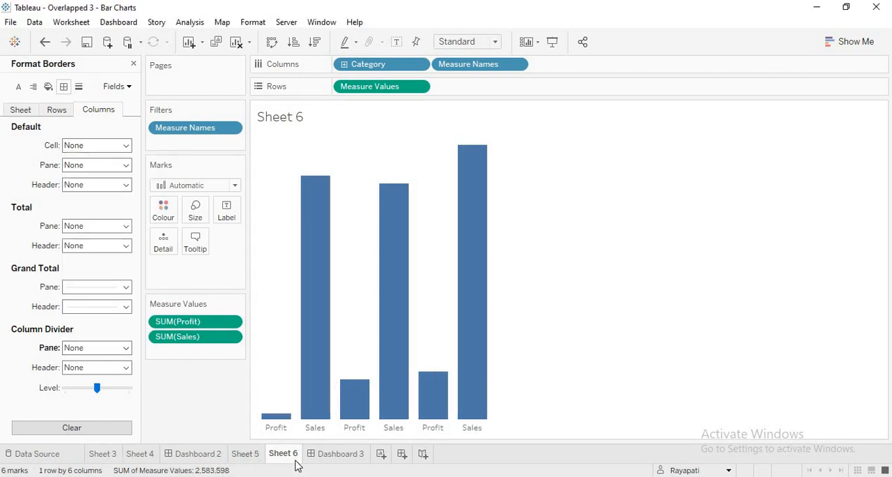
On Dashboard 3, raise the bottom header edge of the floating Sheet 6 so its bars share Sheet 5's baseline
left_click(343, 452)
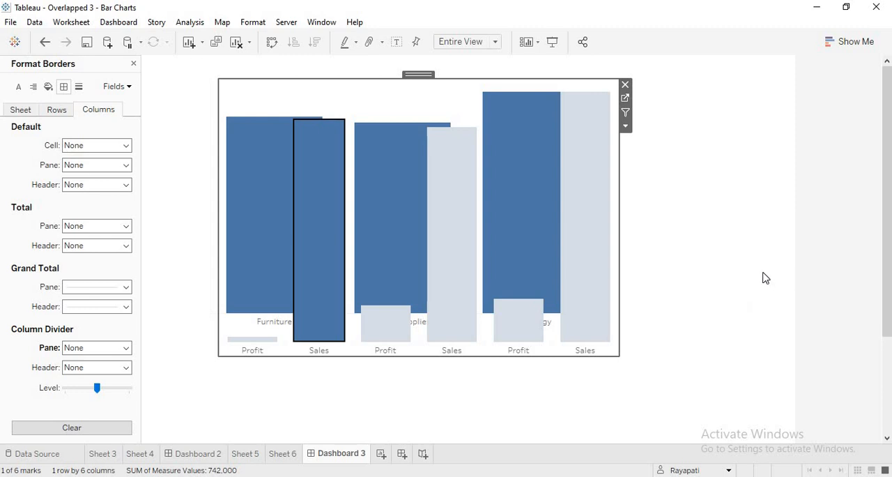
left_click(382, 117)
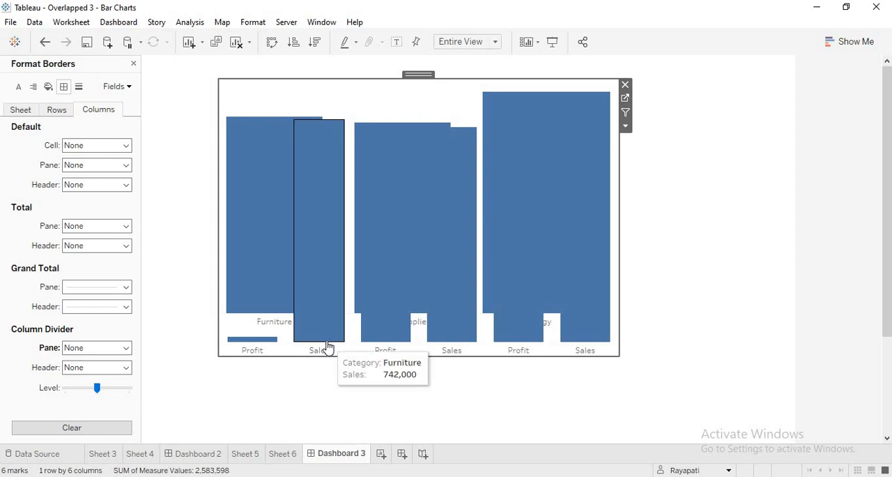
left_click_drag(325, 317, 323, 312)
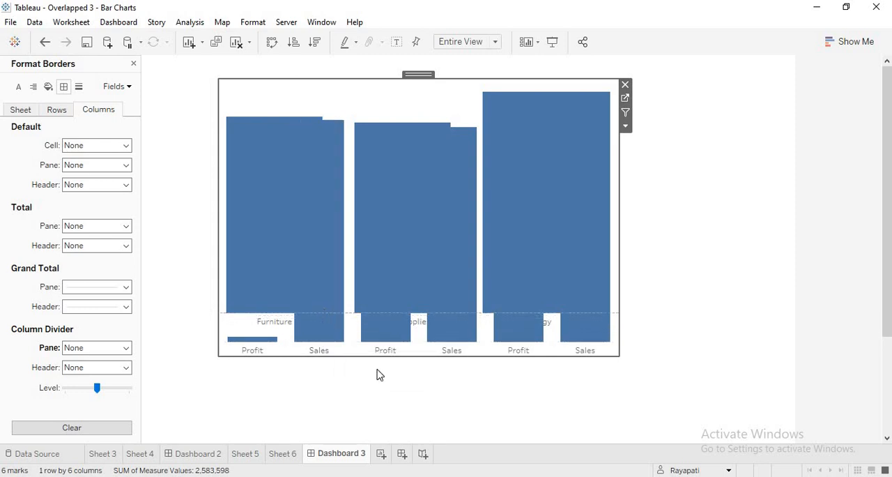
left_click(381, 332)
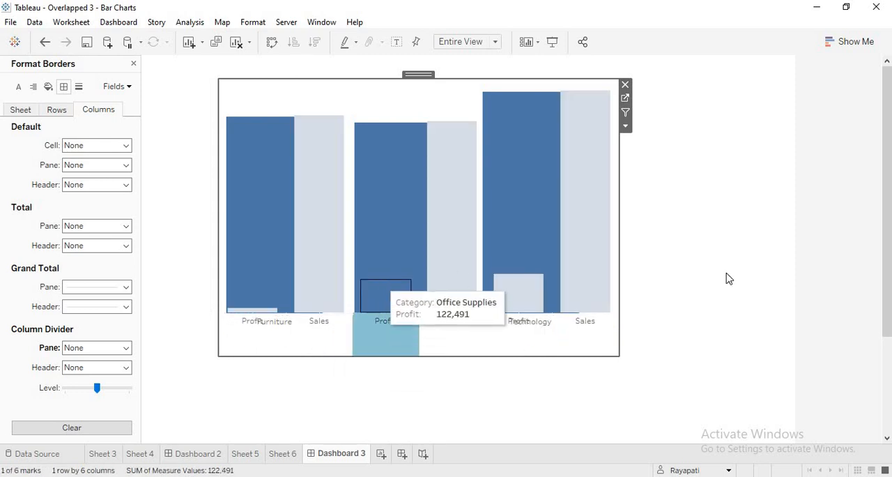
left_click(617, 420)
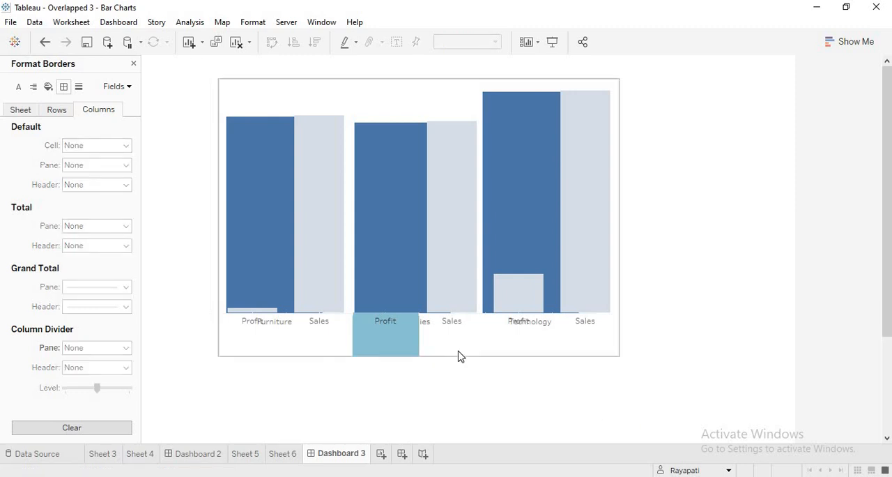
left_click(737, 258)
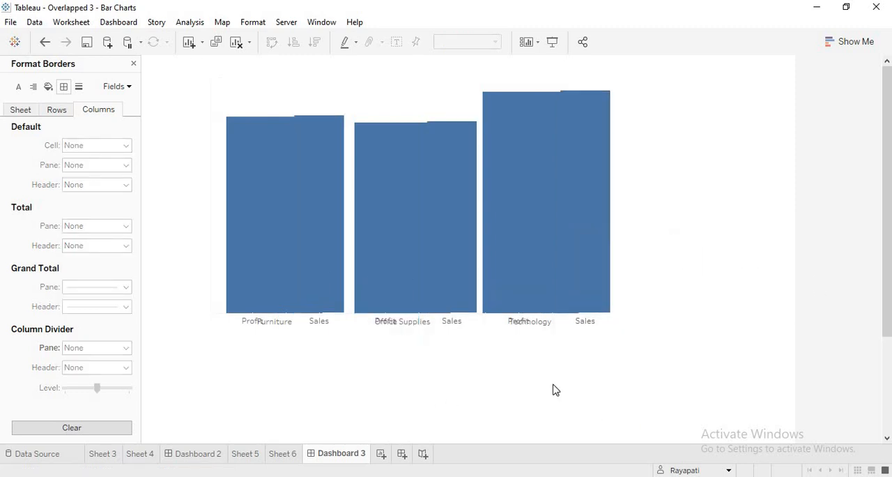
left_click(442, 161)
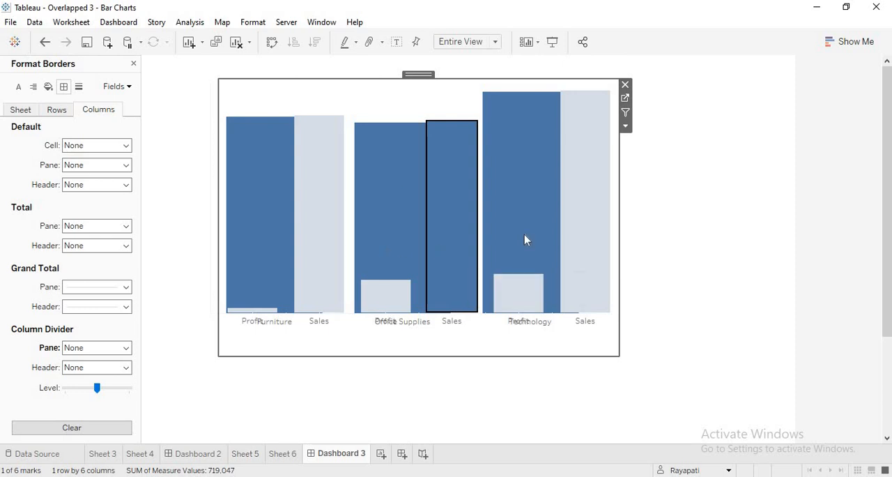
On Sheet 5, close the formatting options and colour the category sales bars light grey
left_click(246, 453)
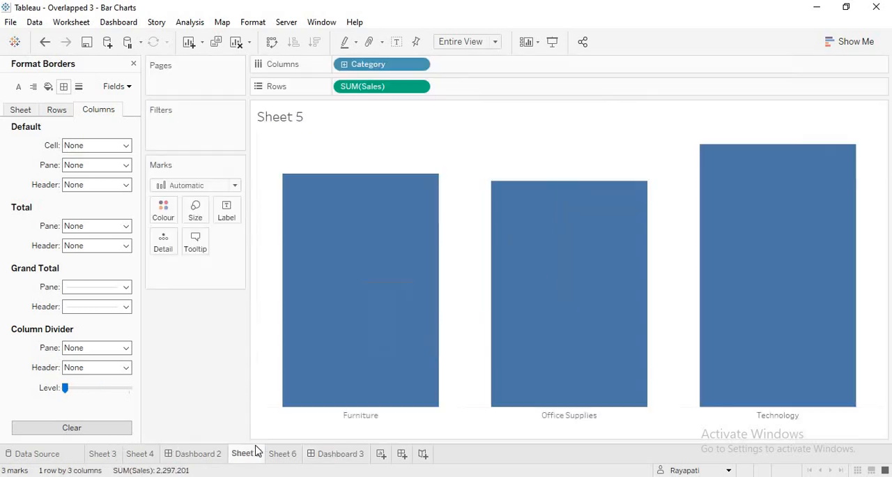
left_click(134, 64)
left_click(162, 224)
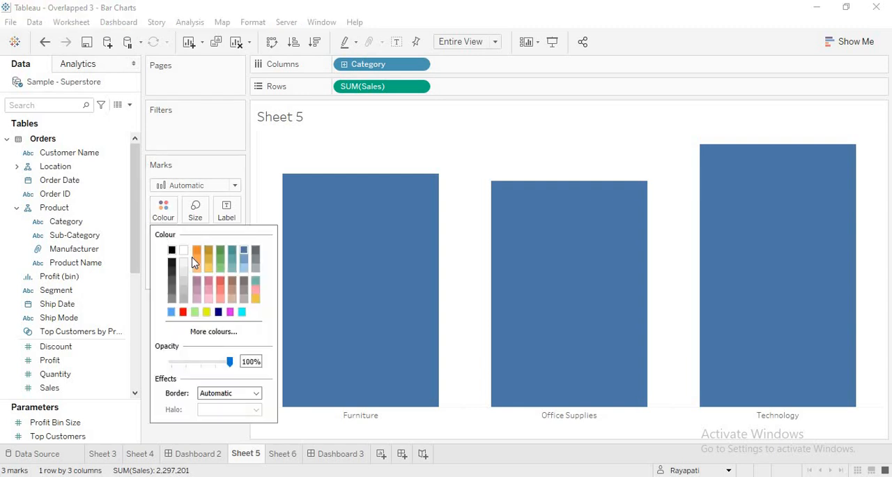
left_click(183, 290)
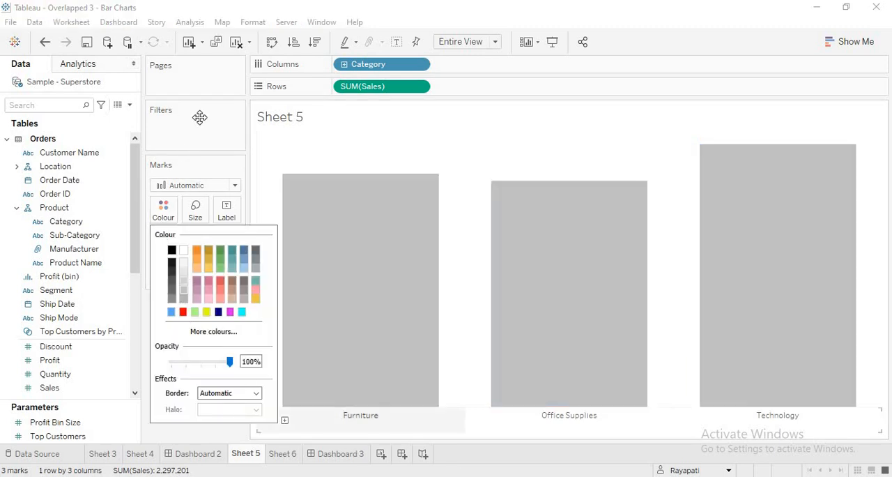
left_click(295, 139)
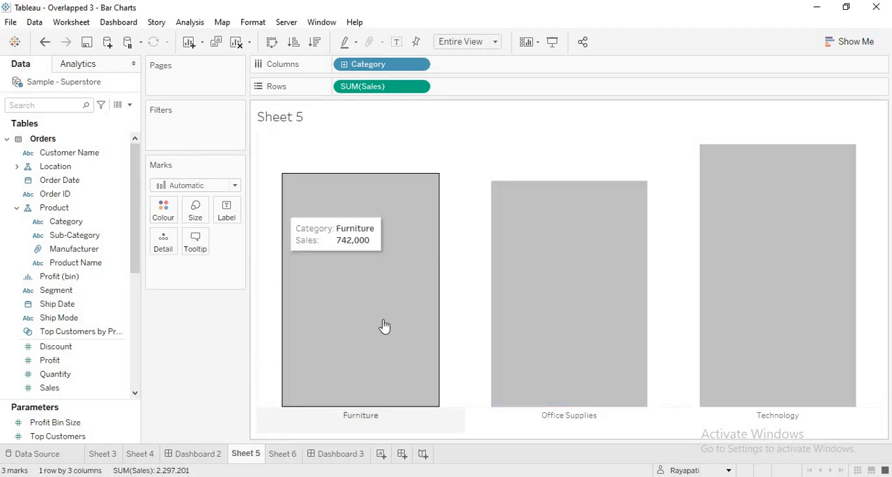
On Sheet 6, find Measure Names and use it to colour the bars, and return to Dashboard 3
left_click(298, 453)
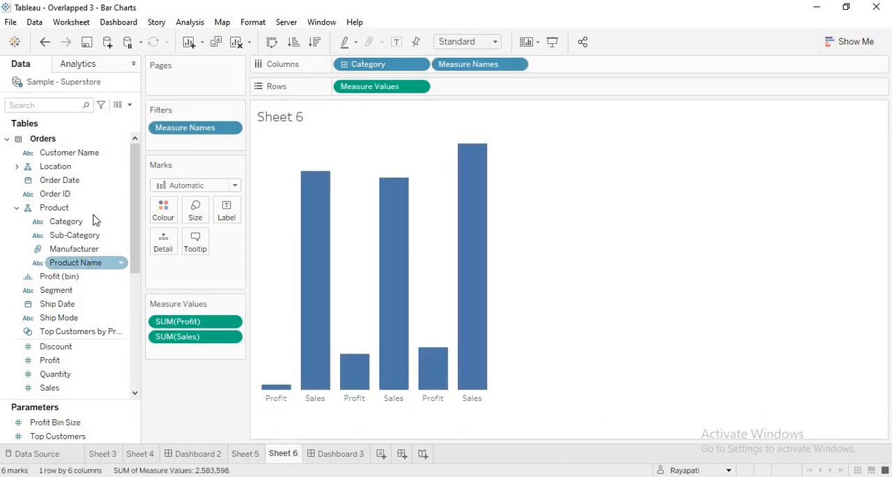
left_click(66, 106)
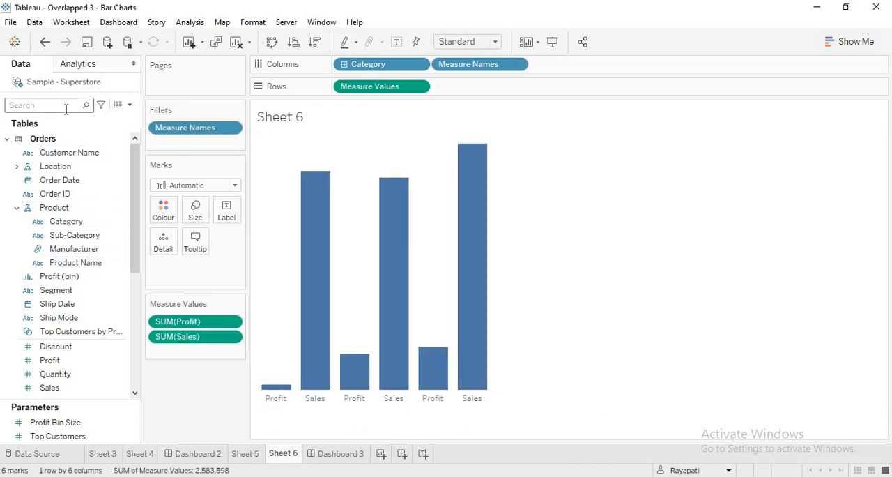
type("mea")
left_click_drag(66, 139, 163, 209)
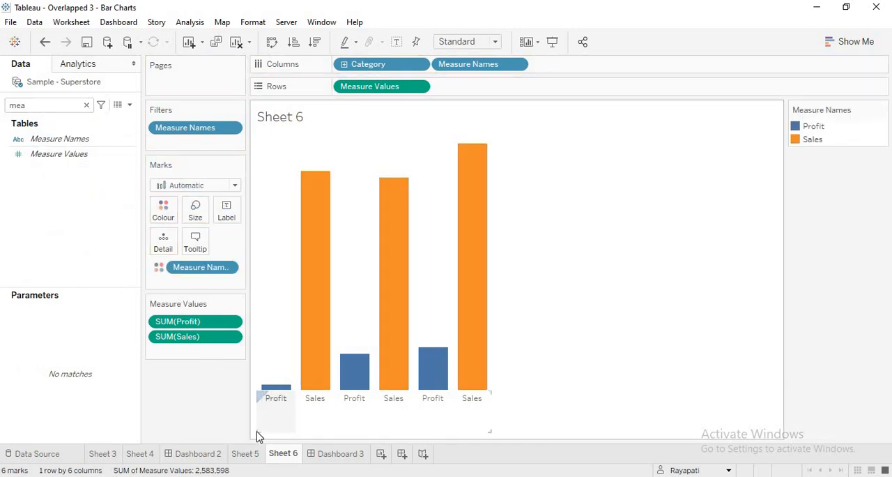
left_click(325, 449)
left_click(722, 234)
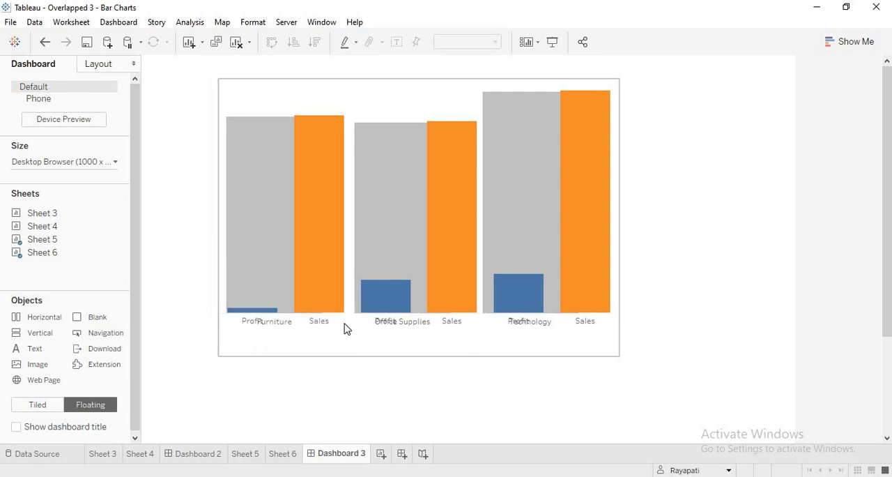
Switch to Telegram to examine the reference overlapped bar chart image, and return to Sheet 5 in Tableau
key("alt+Tab")
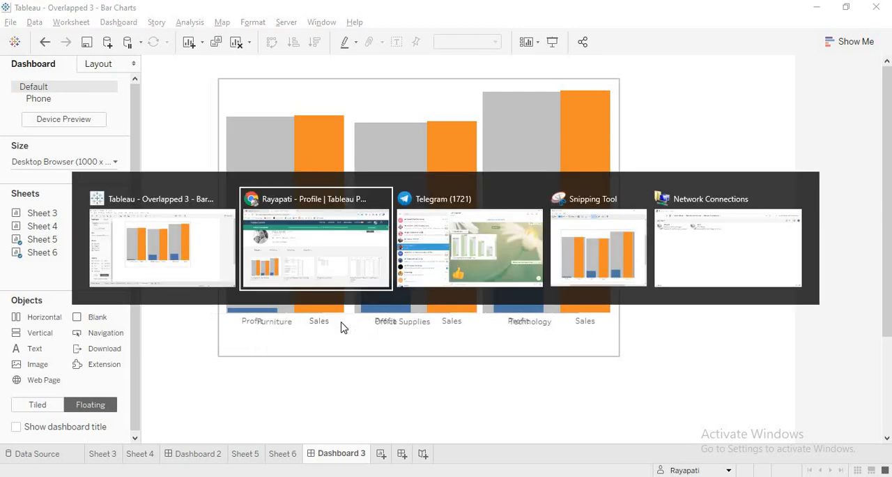
key("alt+Tab")
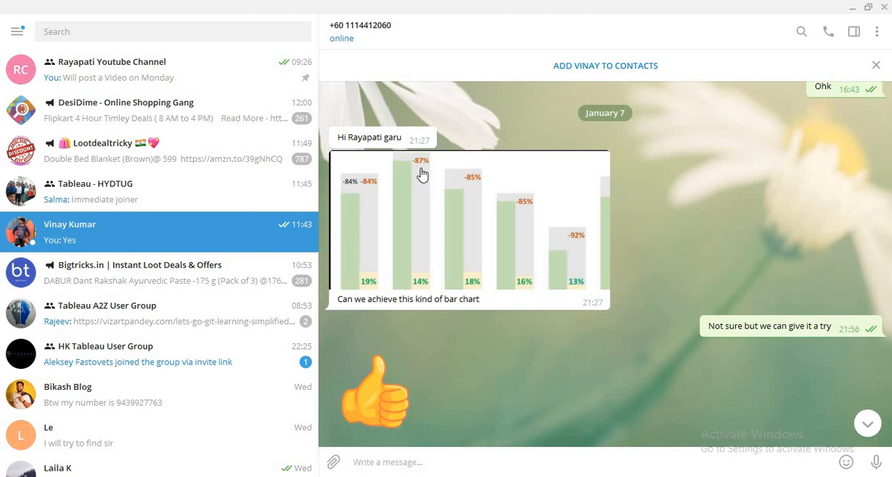
key("alt+Tab")
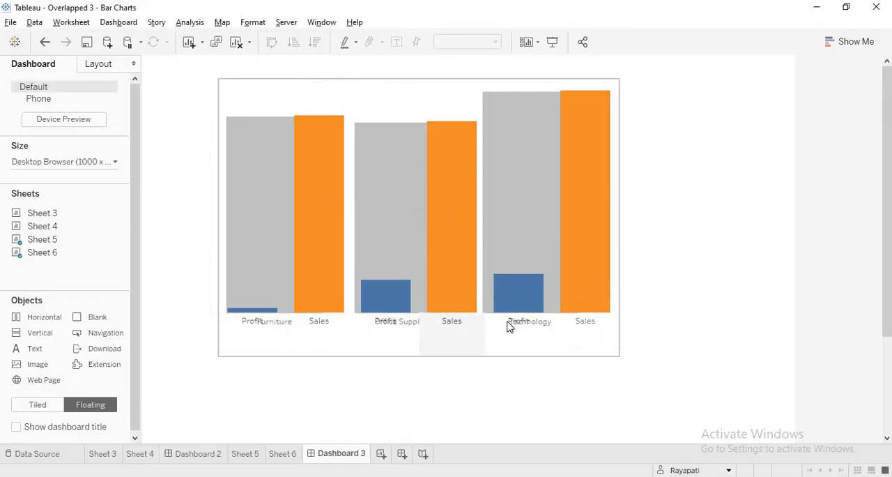
left_click(245, 453)
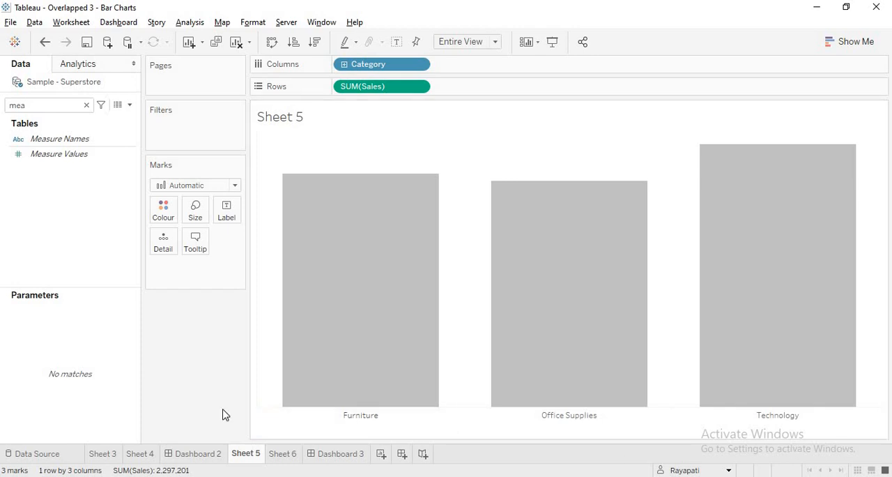
On Sheet 5, set the Category header font colour to white, and close the formatting options on Dashboard 3
left_click(366, 419)
right_click(366, 419)
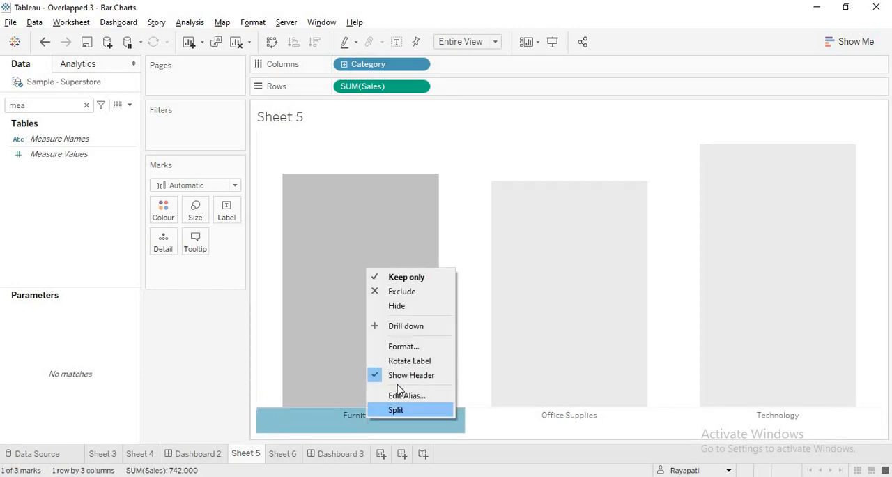
left_click(401, 346)
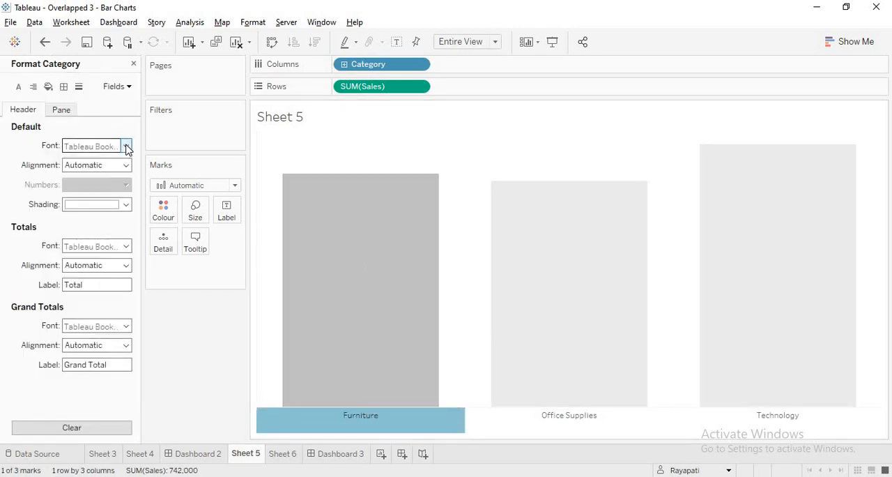
left_click(125, 147)
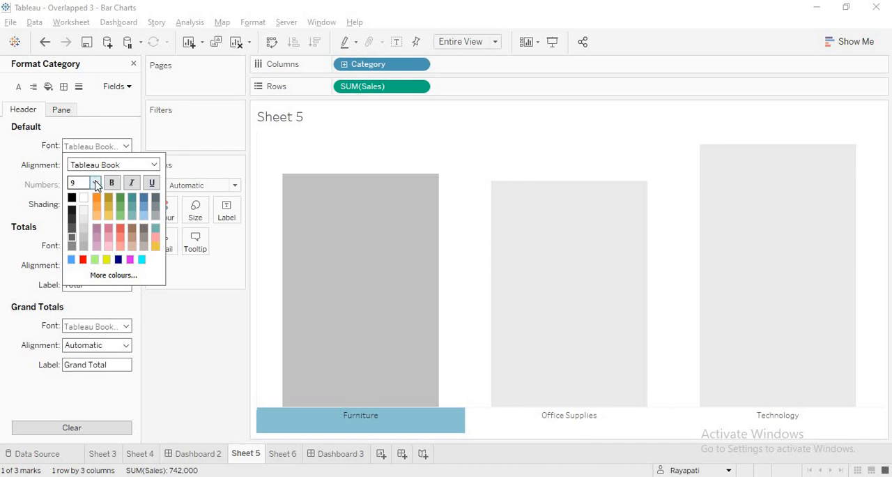
left_click(95, 182)
left_click(81, 202)
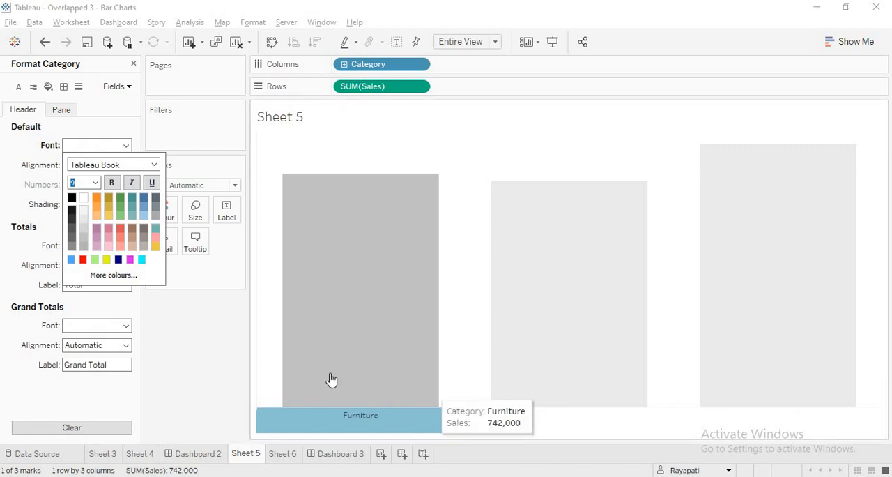
left_click(201, 379)
left_click(201, 379)
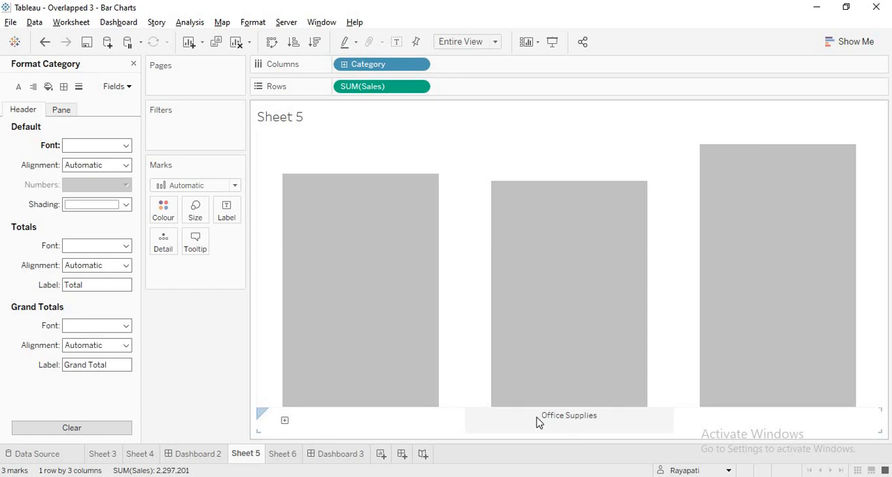
left_click(332, 454)
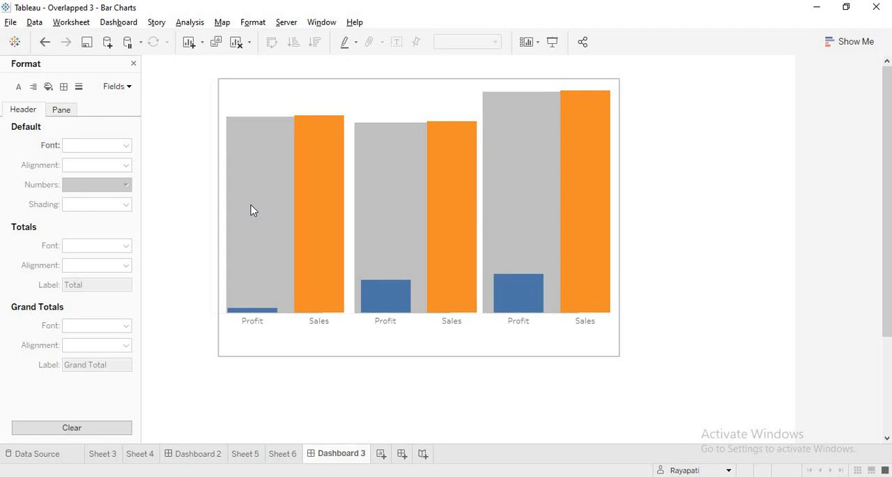
left_click(134, 65)
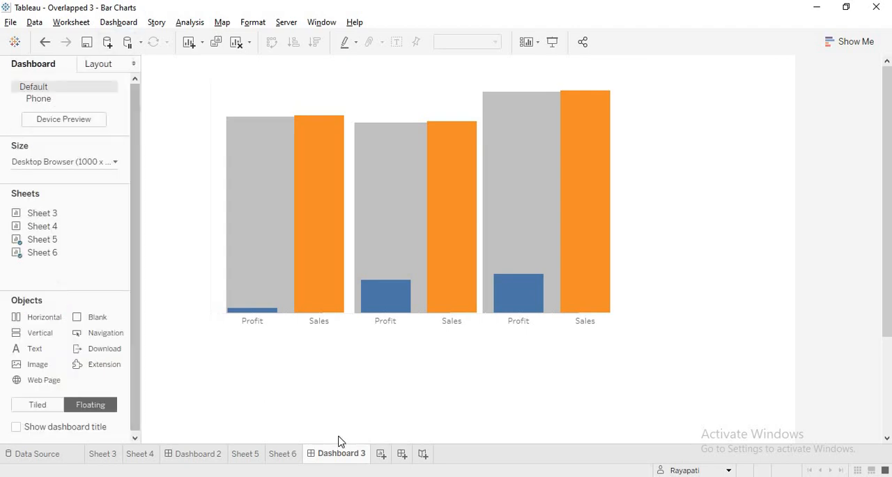
Switch to Telegram to check the reference overlapped bar chart image, and return to Dashboard 3 in Tableau to compare the bars
key("alt+Tab")
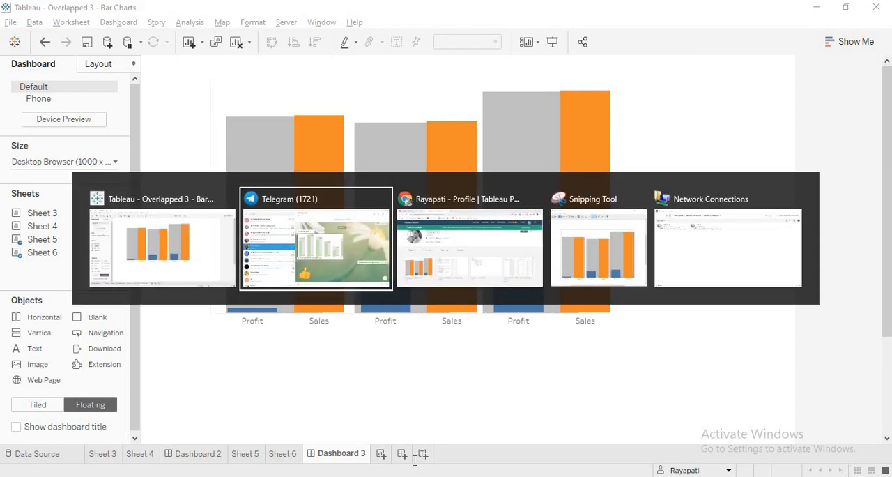
scroll(412, 312, "down", 5)
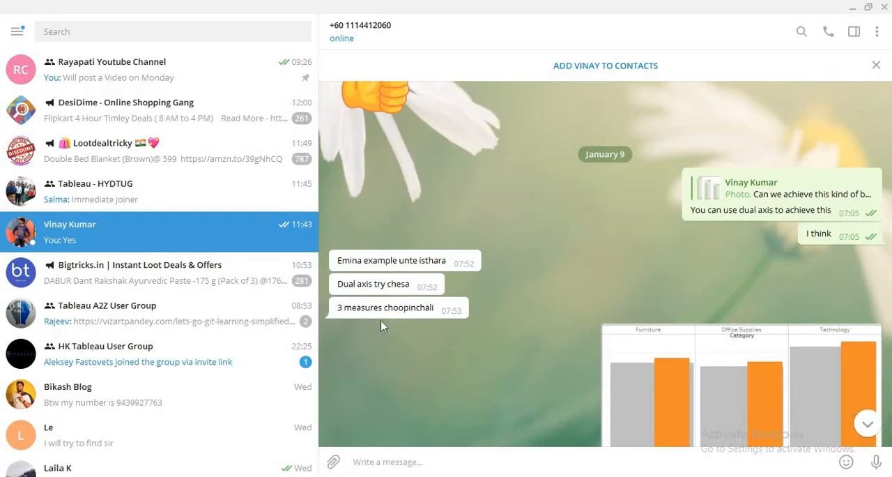
key("alt+Tab")
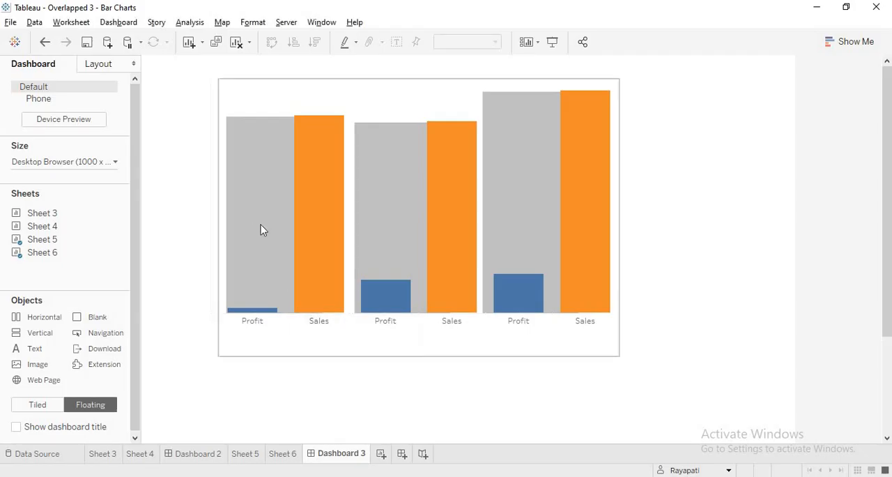
mouse_move(334, 213)
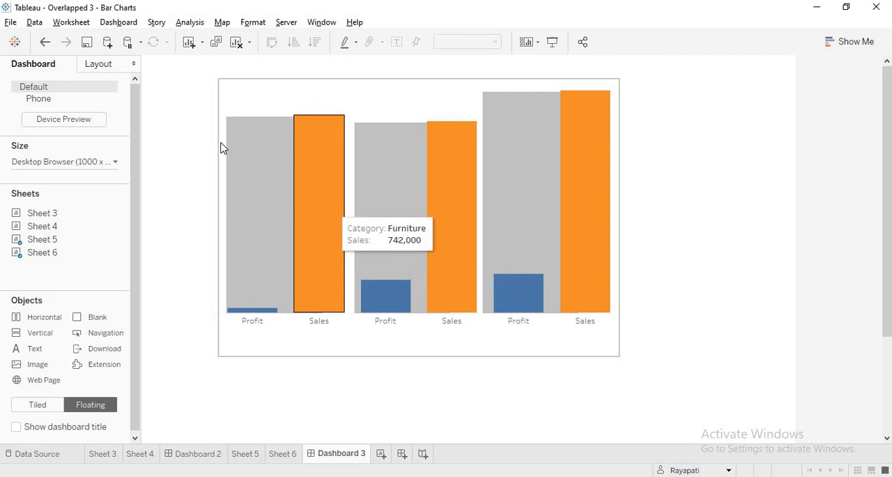
On Sheet 5, search the data fields for "sa" and look at the options for the Sales Sum Lod field
left_click(247, 454)
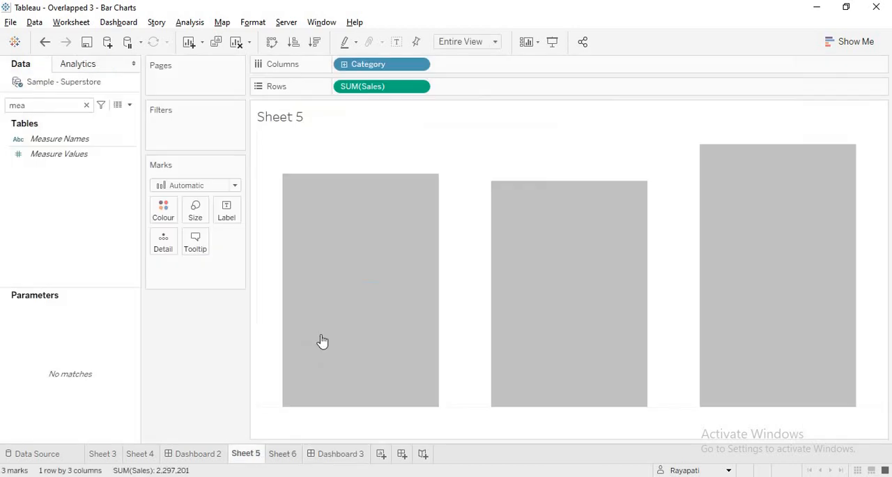
left_click(87, 105)
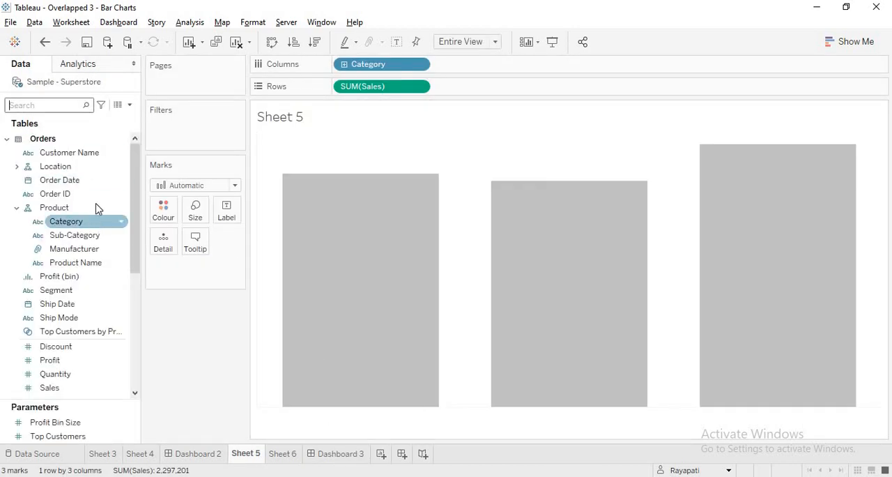
left_click(62, 104)
type("sa")
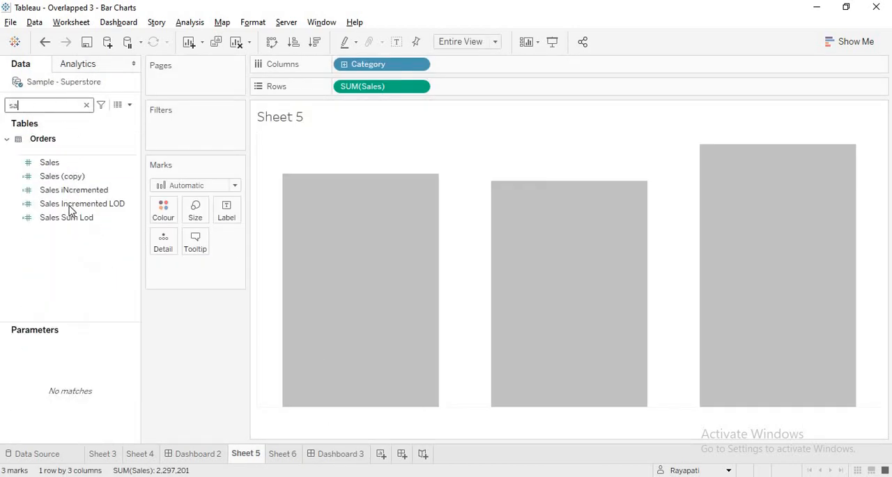
left_click(71, 218)
right_click(71, 218)
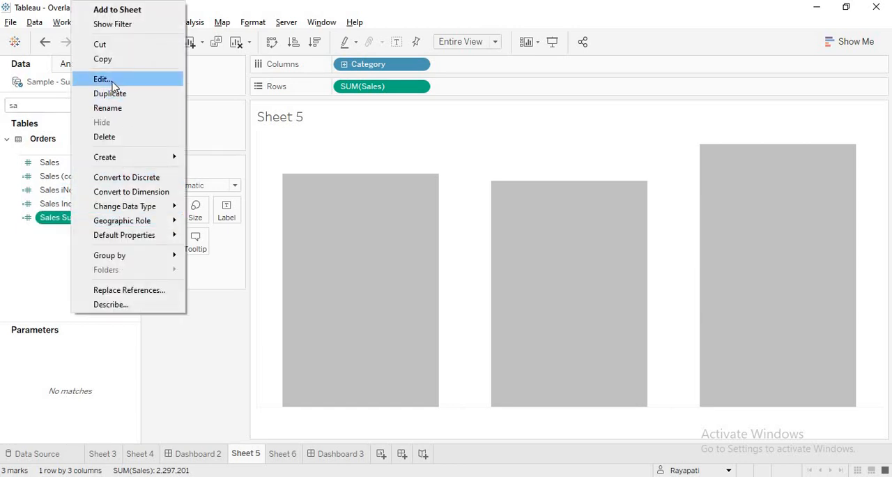
left_click(172, 397)
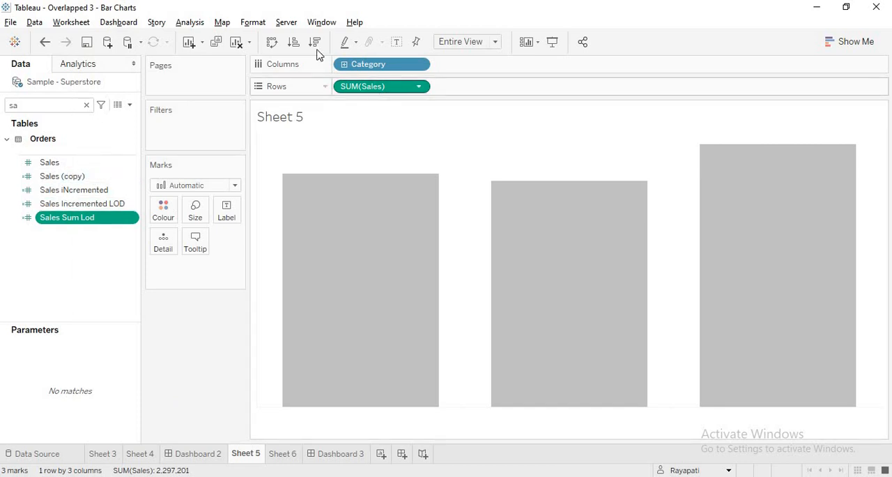
Change the Sales measure in Sheet 5's rows to SUM([Sales])* 1.2 and inspect the bars on Dashboard 3
double_click(394, 88)
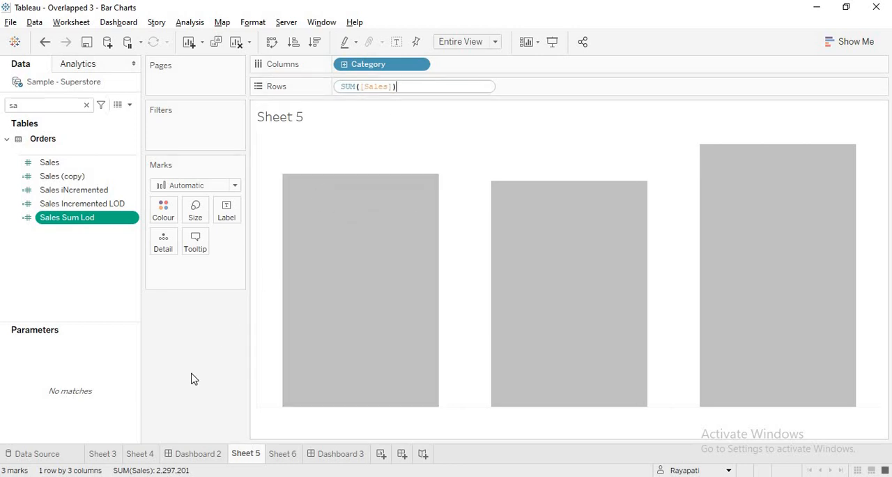
type("*")
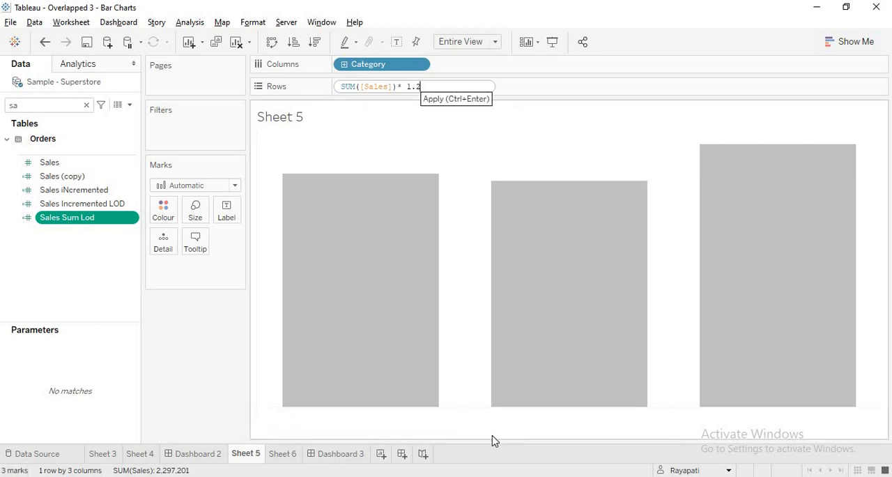
key("Return")
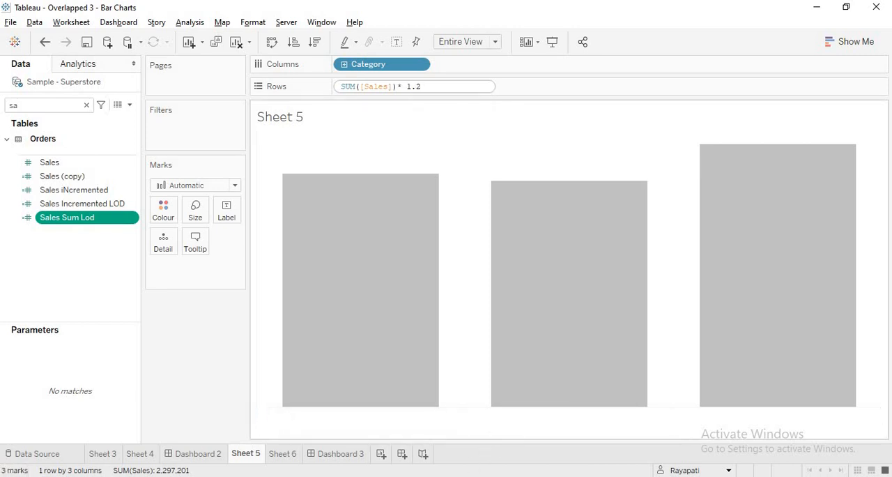
left_click(337, 456)
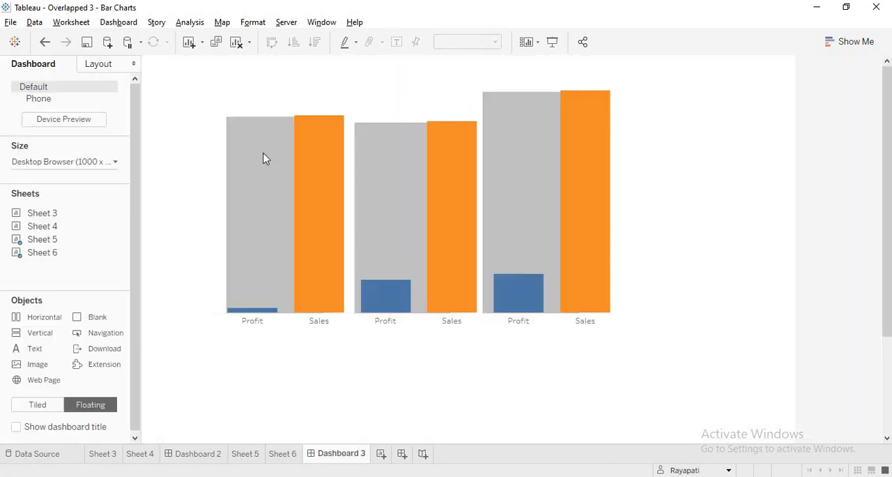
mouse_move(289, 187)
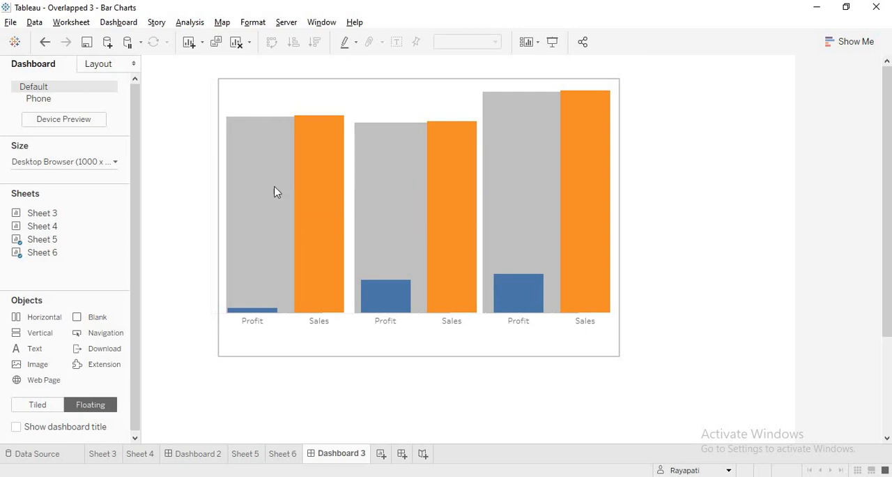
Show the axis header for the SUM([Sales])* 1.2 measure on Sheet 5
left_click(288, 457)
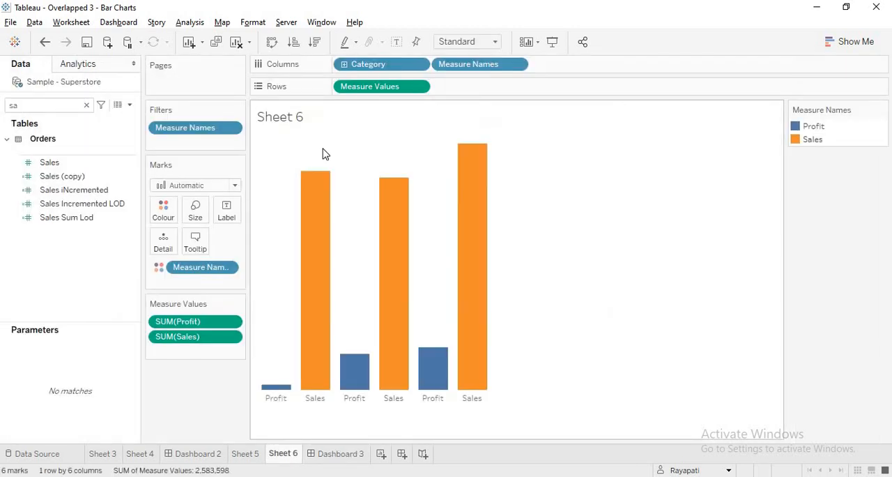
left_click(419, 87)
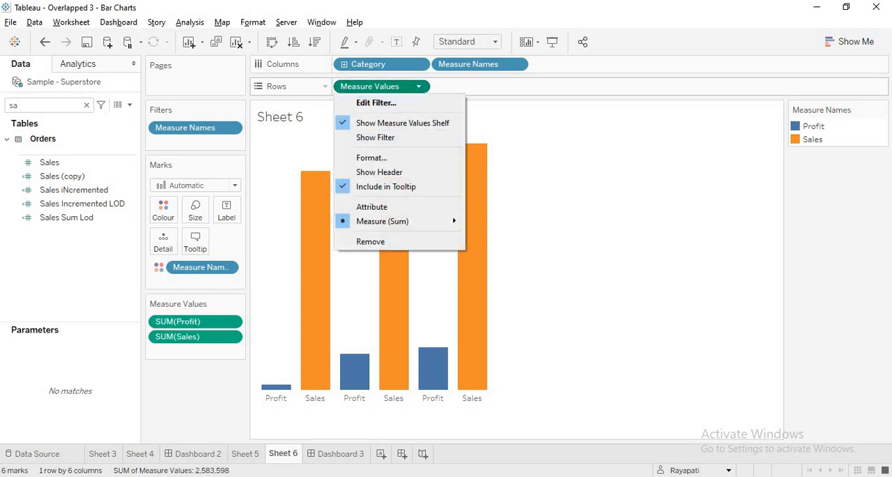
left_click(243, 454)
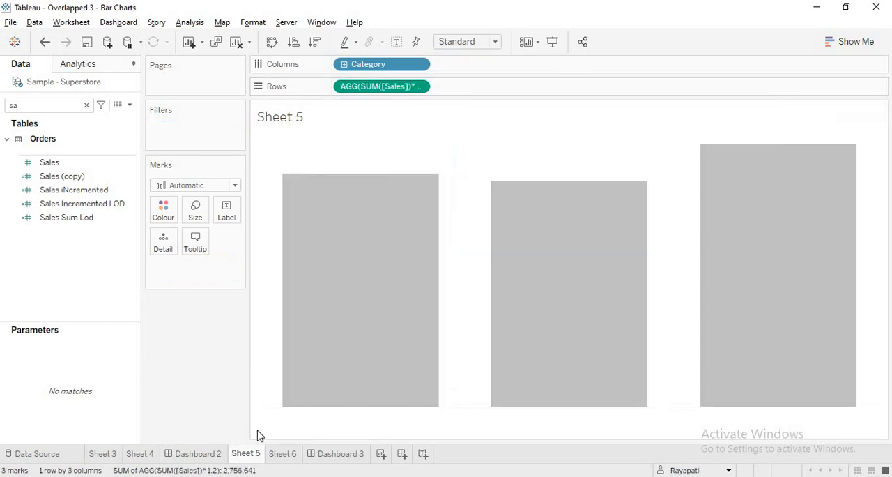
left_click(419, 86)
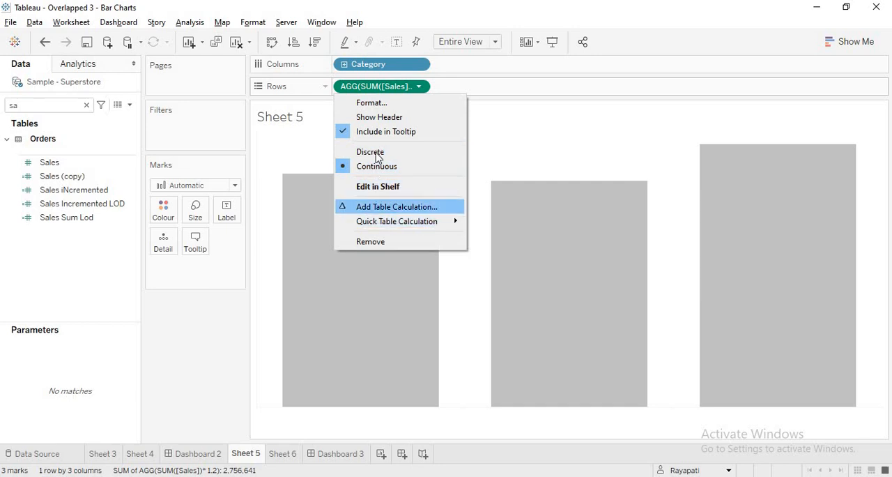
left_click(377, 120)
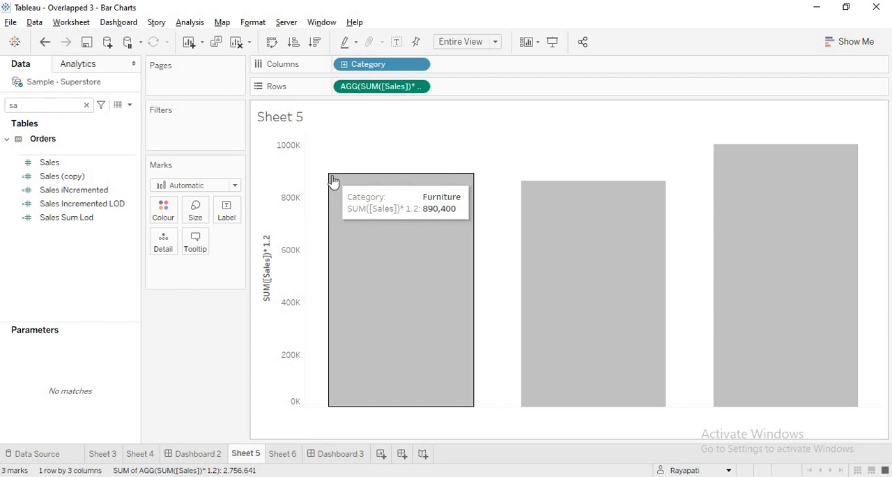
Compare the bar heights and axis scale across Sheet 6, Sheet 5 and the layered view on Dashboard 3
left_click(281, 454)
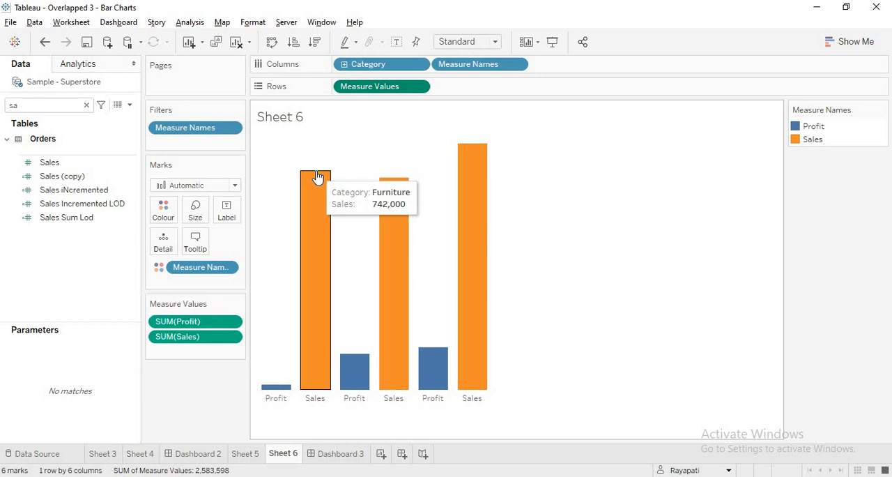
left_click(333, 455)
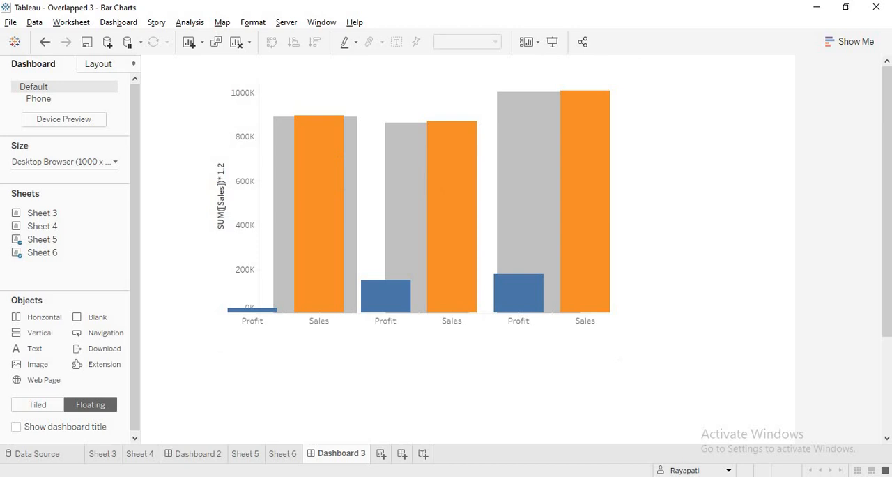
mouse_move(433, 476)
mouse_move(300, 132)
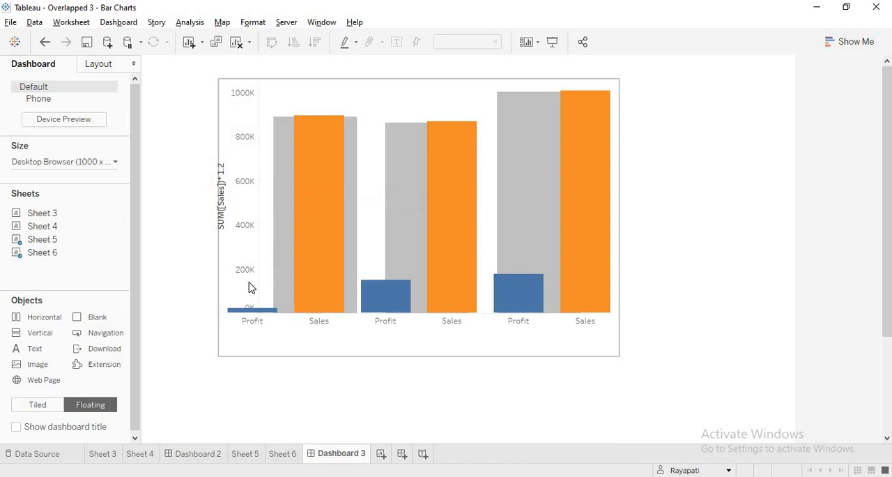
left_click(276, 454)
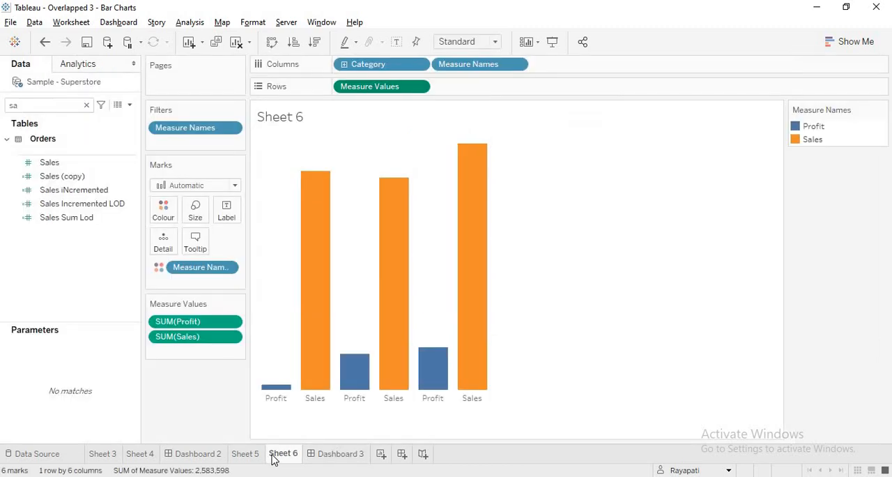
left_click(255, 456)
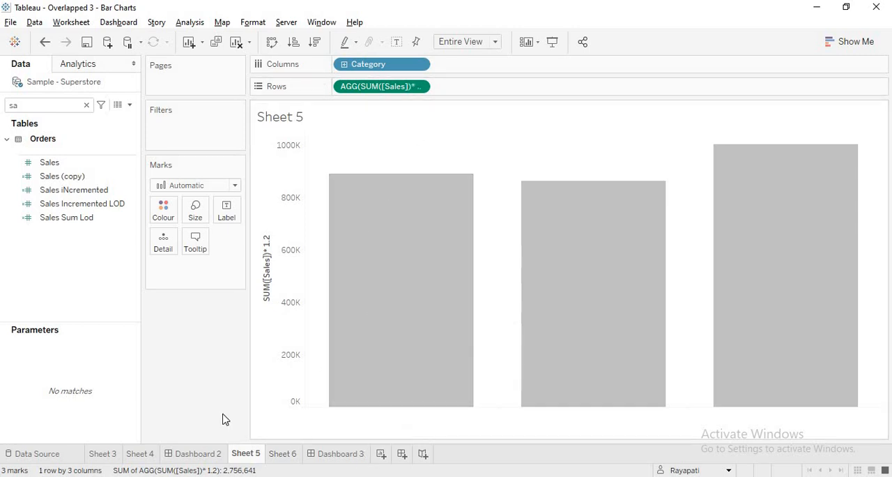
left_click(341, 454)
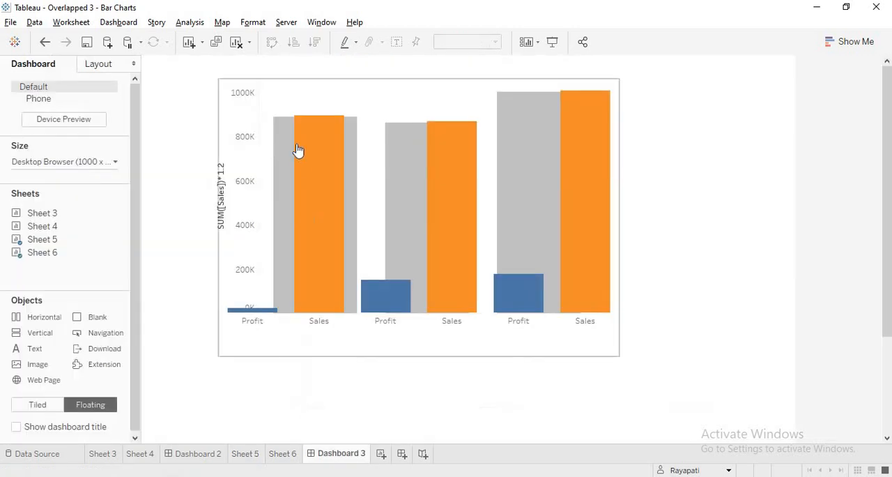
left_click(248, 453)
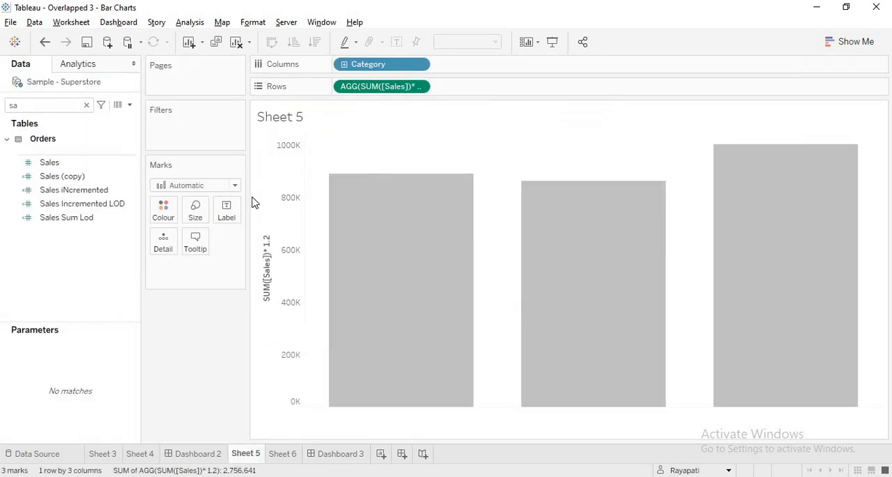
Show the axis header for Measure Values on Sheet 6
left_click(285, 453)
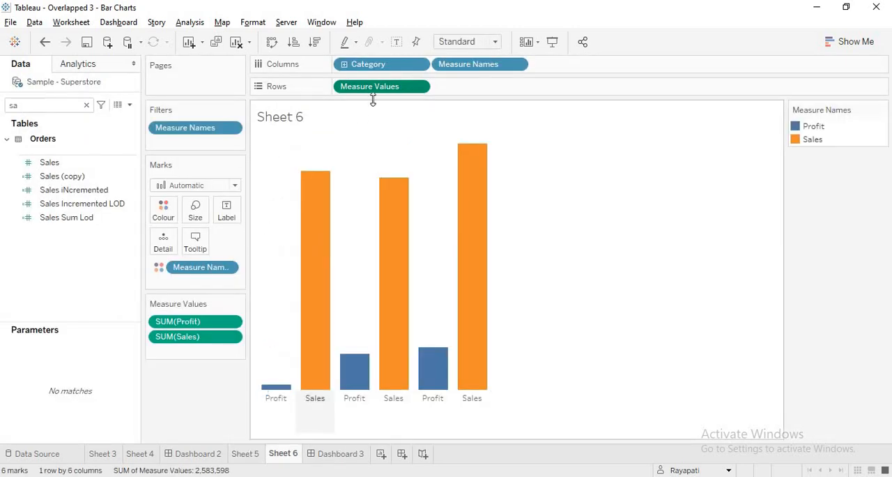
left_click(420, 88)
left_click(381, 173)
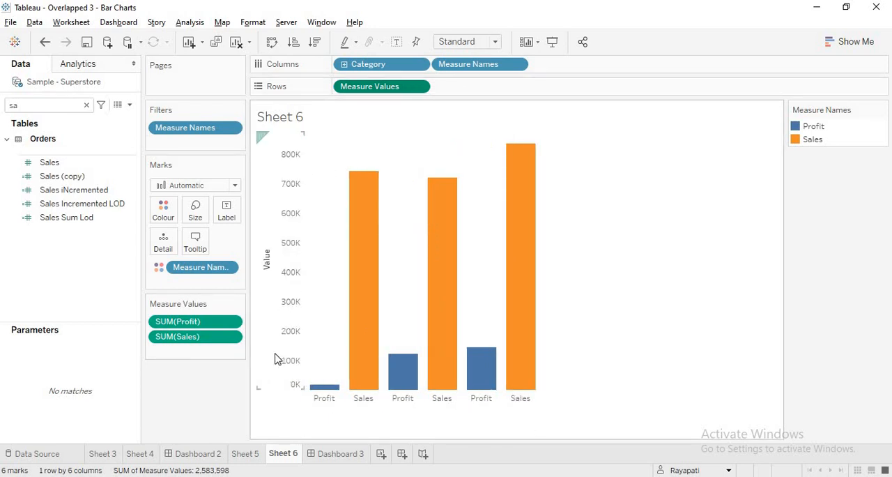
Remove the 1.2 multiplier from Sheet 5's rows measure so it reads SUM([Sales])
left_click(240, 457)
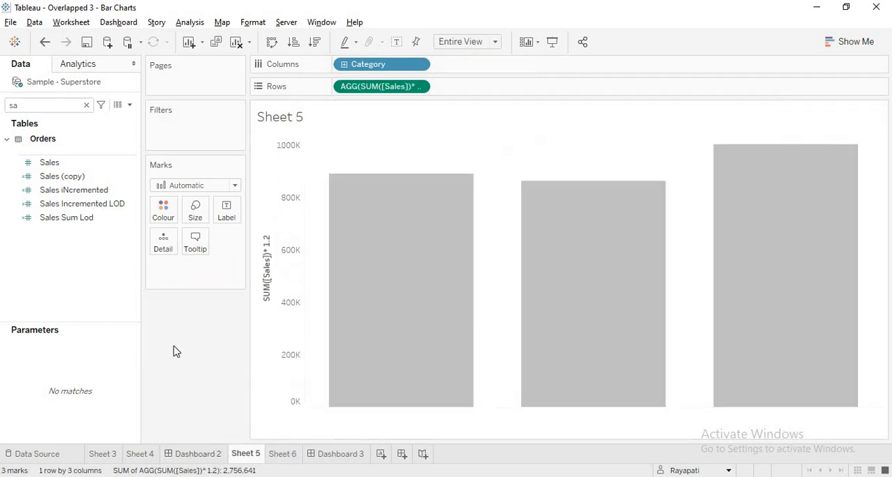
double_click(390, 87)
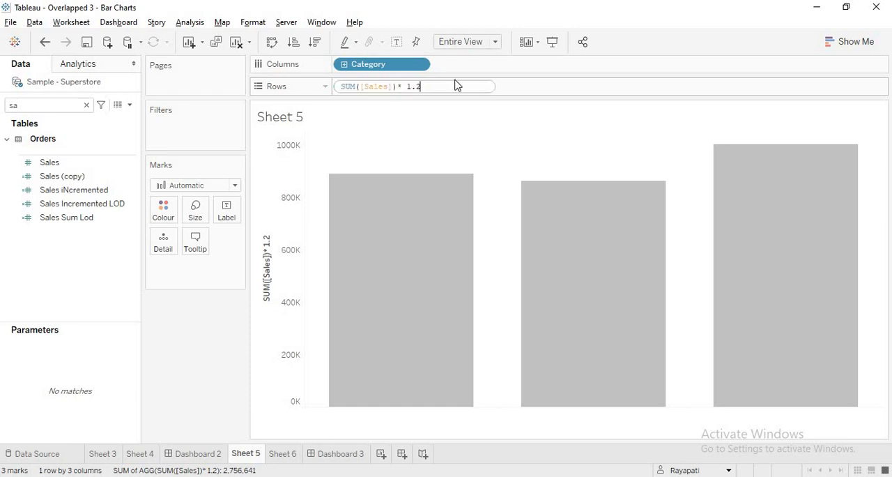
key("BackSpace")
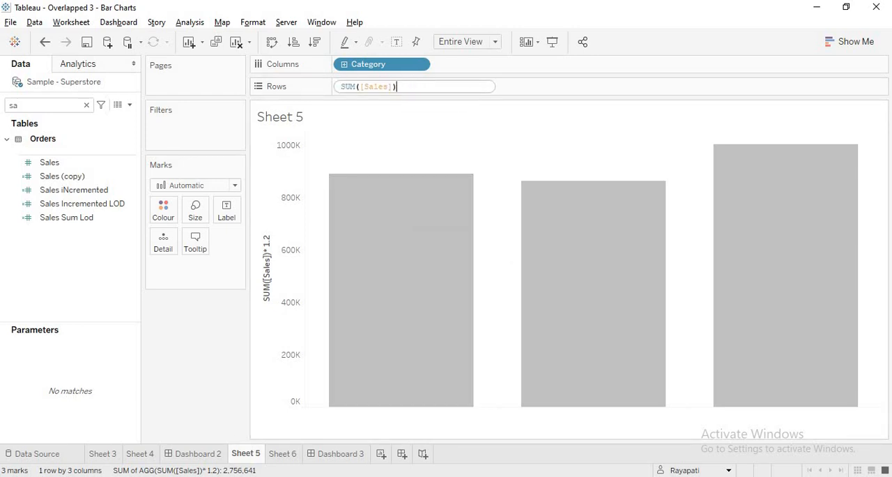
key("Return")
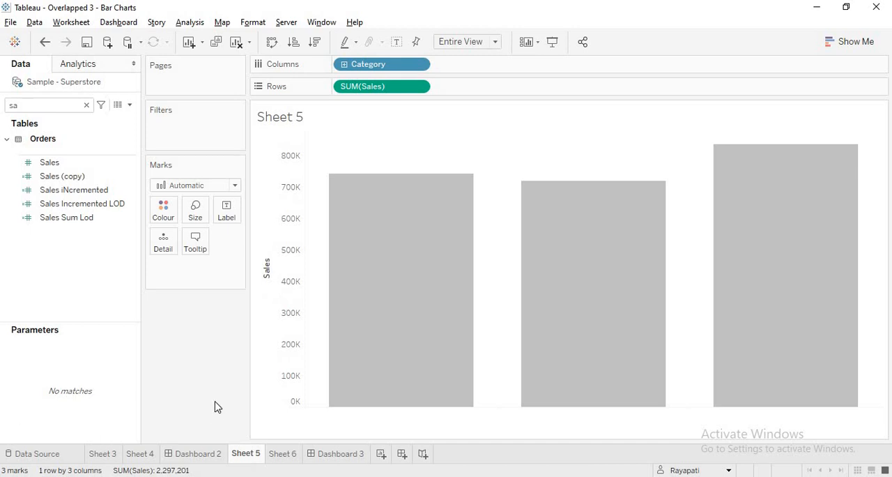
Review the formula of the Sales Sum Lod calculated field without changing it
left_click(74, 219)
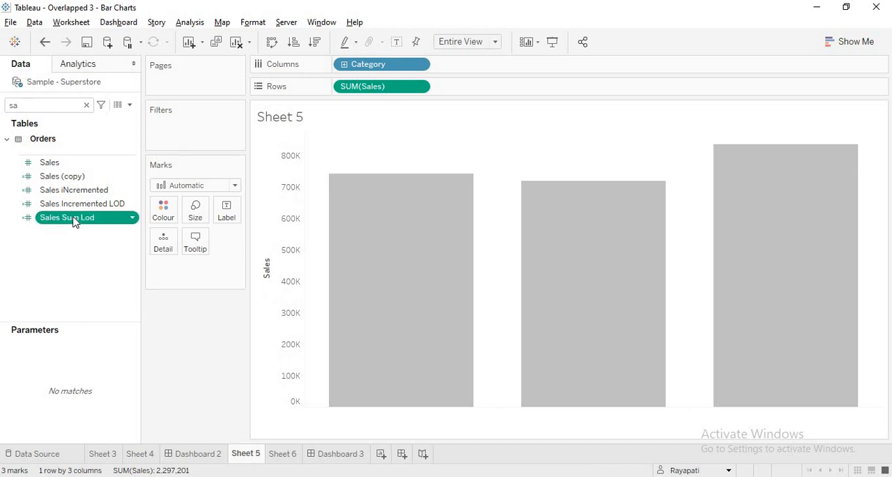
right_click(74, 218)
left_click(117, 80)
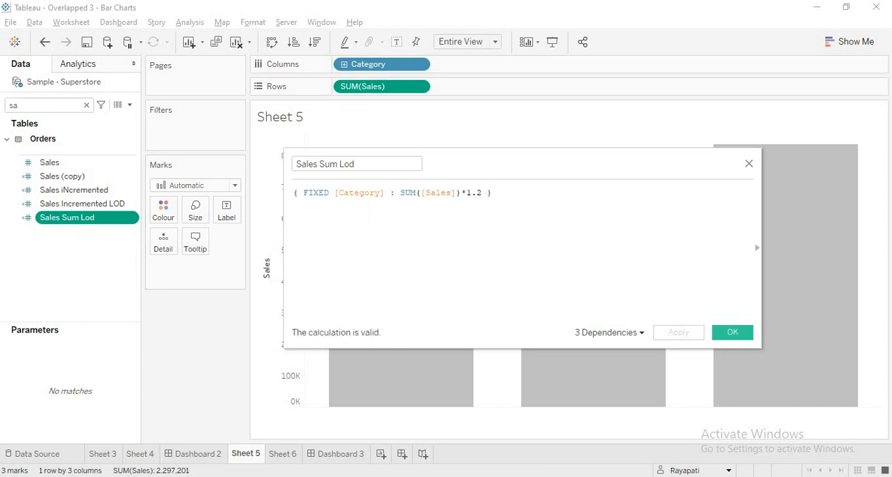
left_click(749, 165)
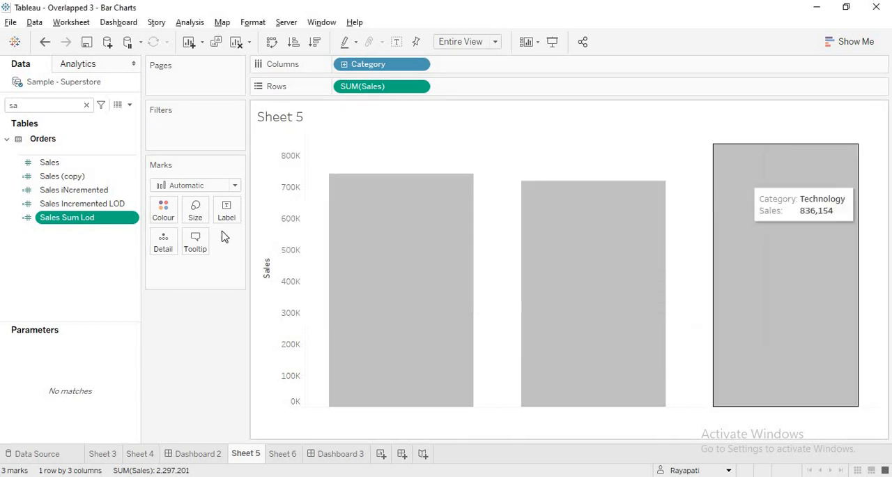
Start a new calculated field with the formula SUM([Sales])*1.2
left_click(190, 22)
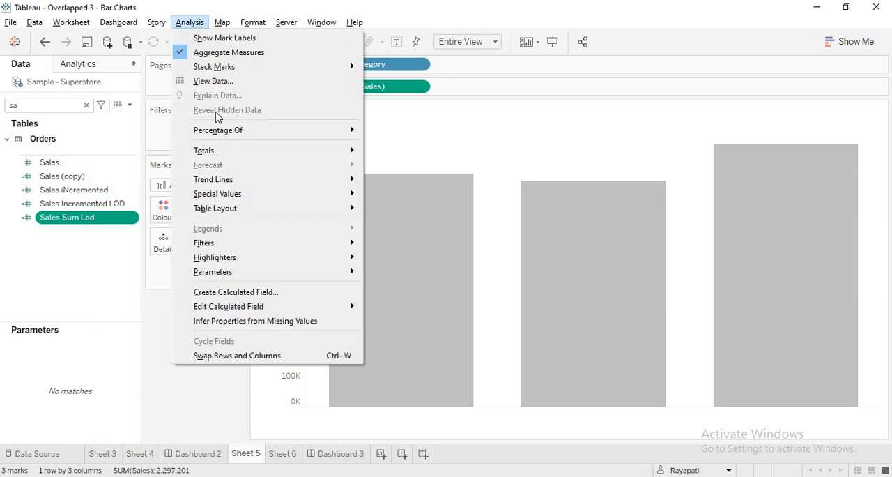
left_click(255, 292)
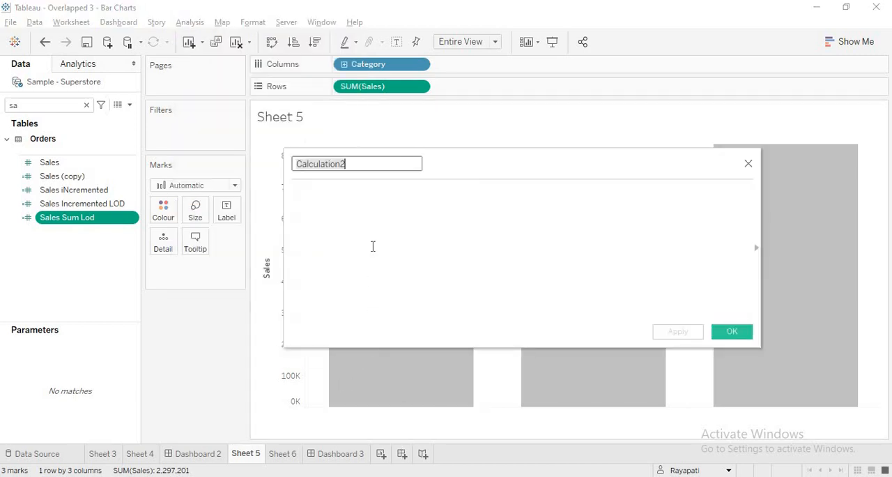
left_click(337, 305)
type("Sum")
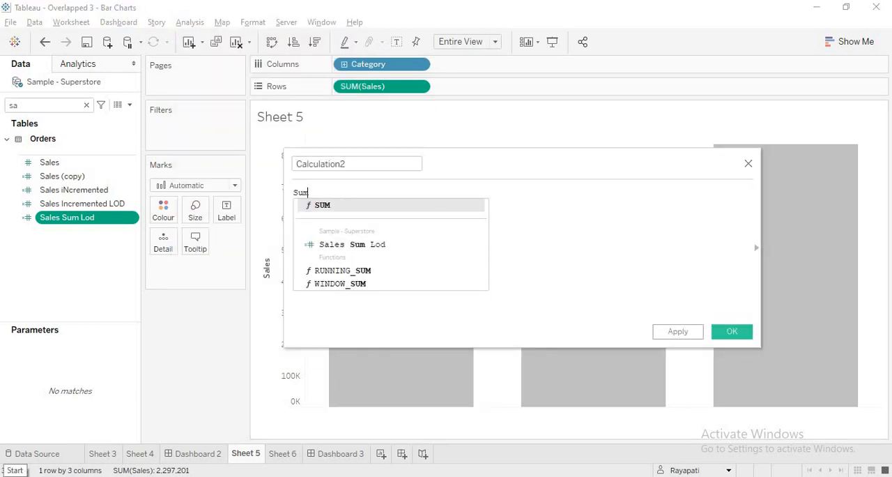
key("Return")
type("Sal)")
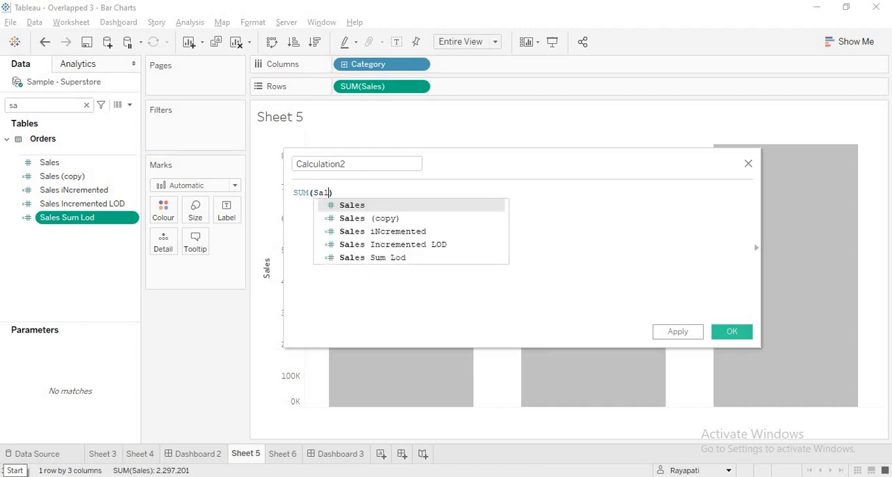
key("Return")
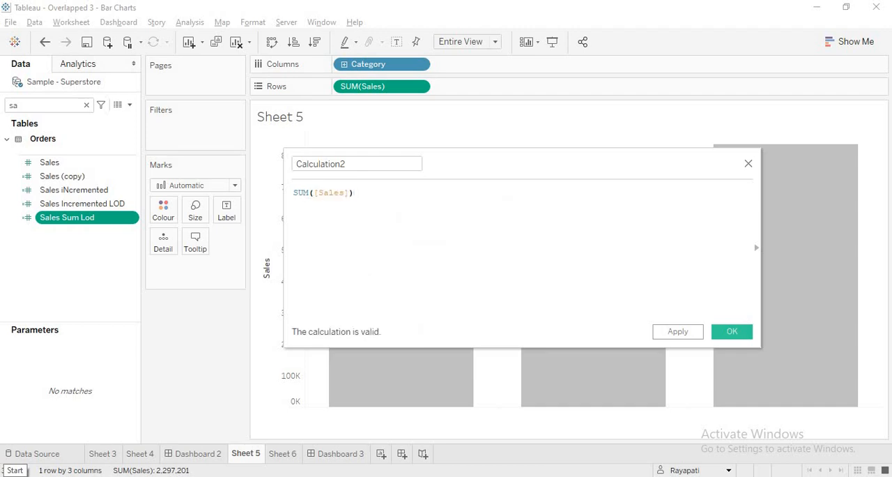
type("*")
Name the new calculated field Sales 1.2 and save it
left_click_drag(366, 166, 184, 158)
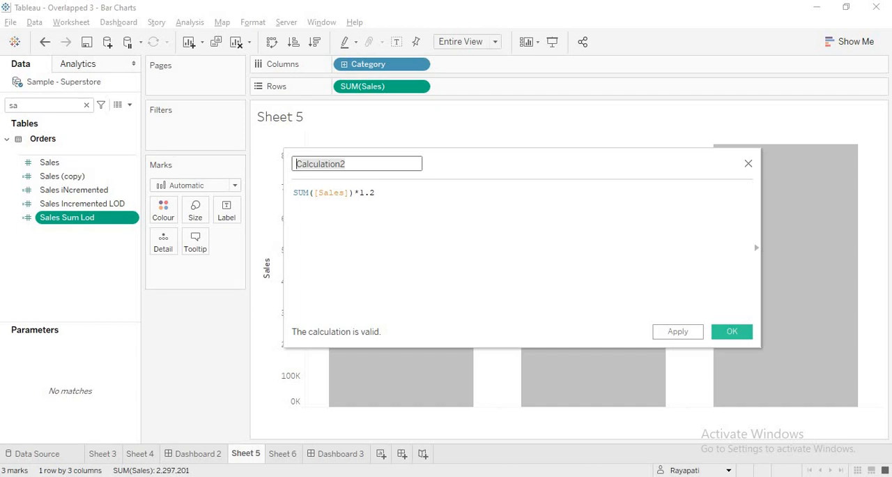
type("Sales 1.2")
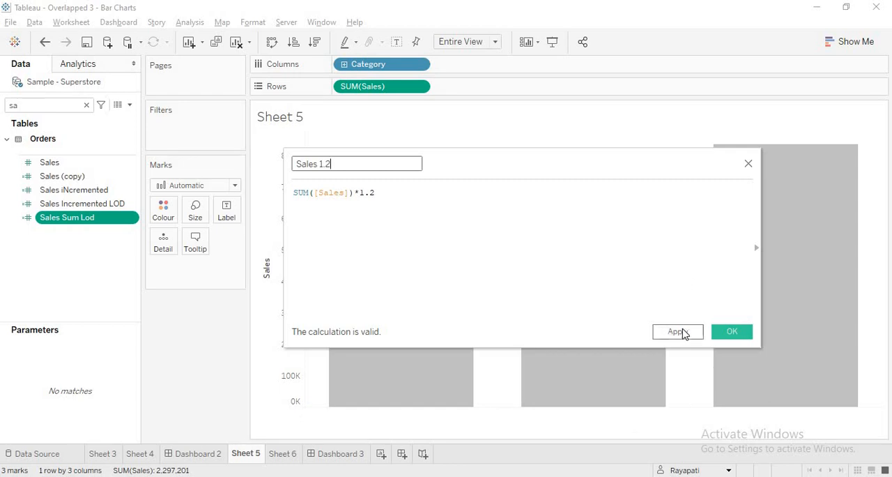
left_click(695, 334)
left_click(727, 334)
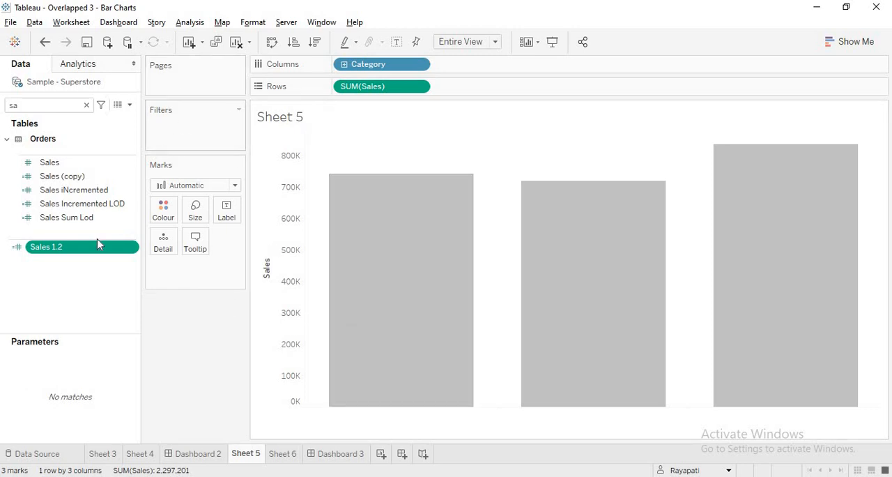
left_click(193, 28)
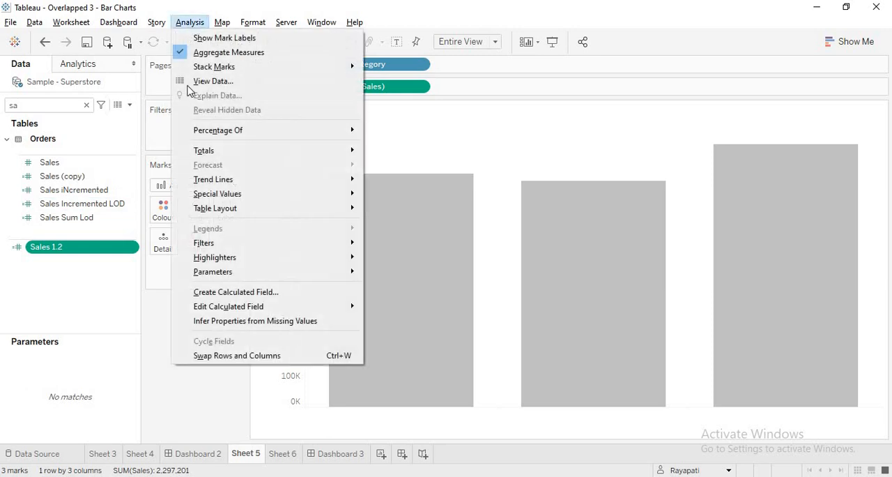
left_click(178, 423)
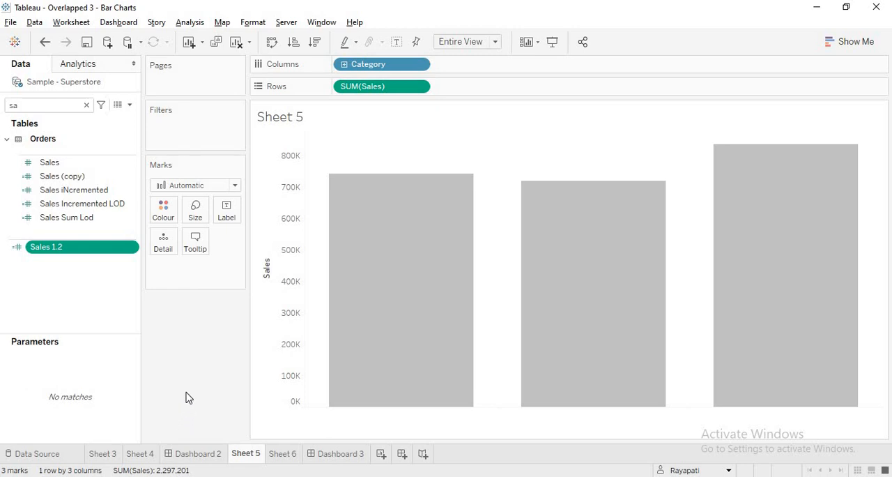
left_click(190, 22)
left_click(222, 292)
left_click(318, 248)
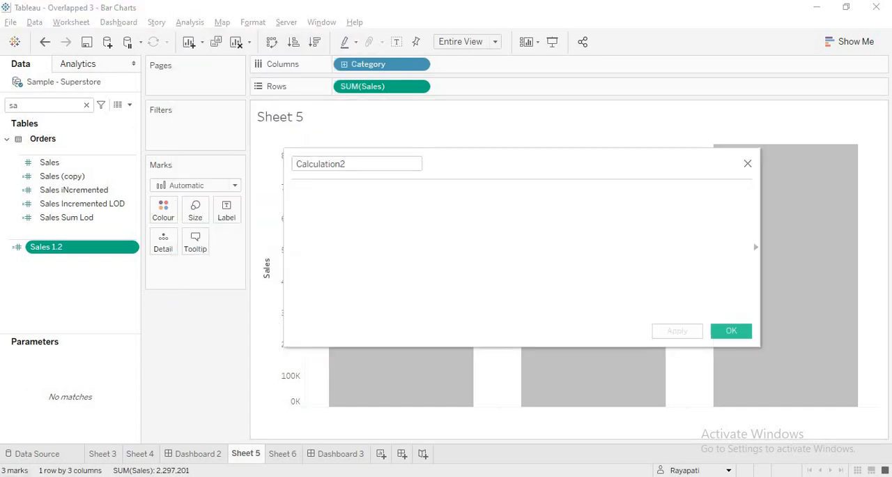
type("{ F")
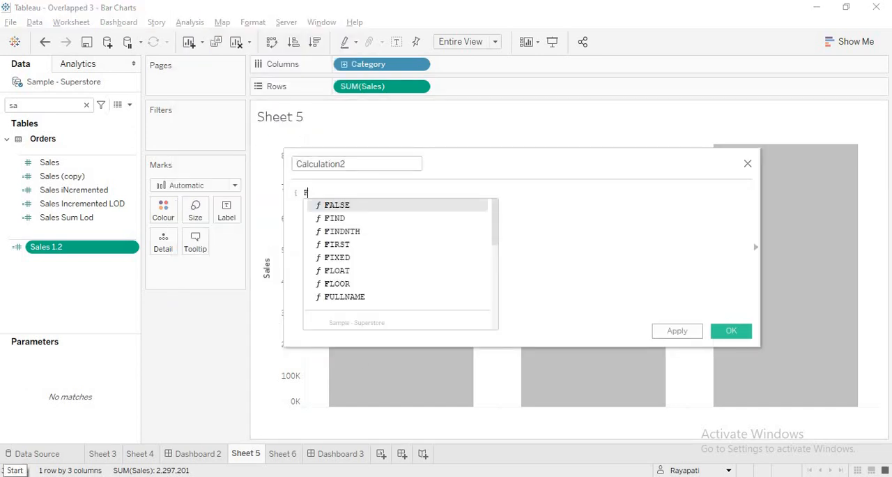
type("IXED ")
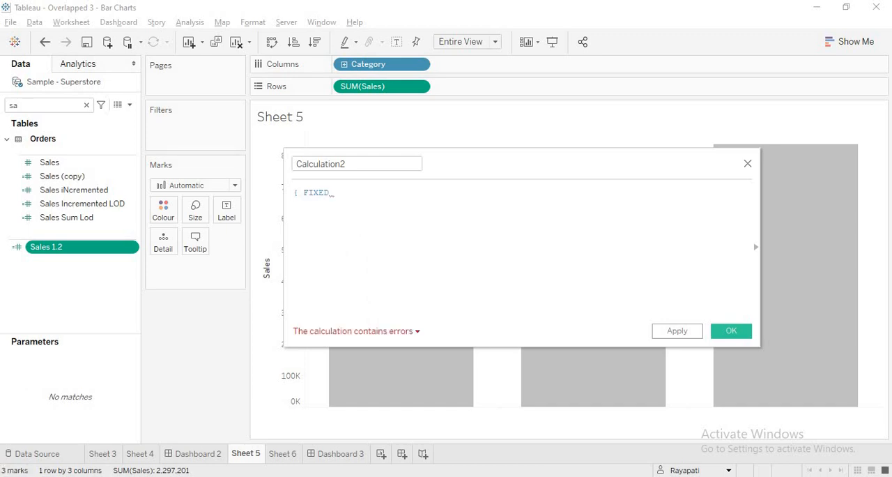
type("[Cat")
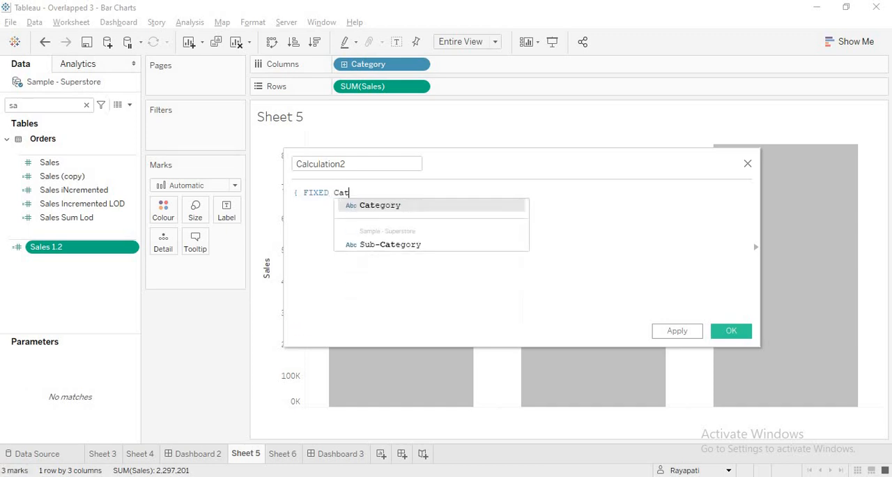
type("e")
key("Return")
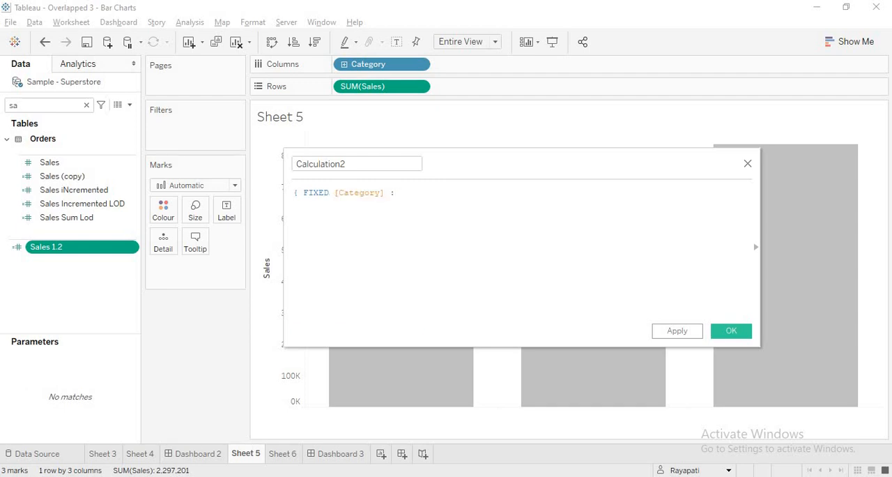
type(": ")
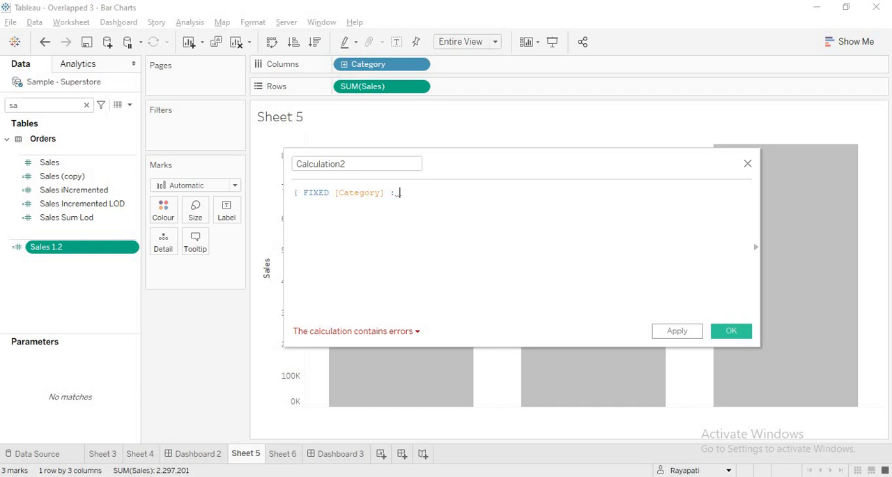
type("Sum")
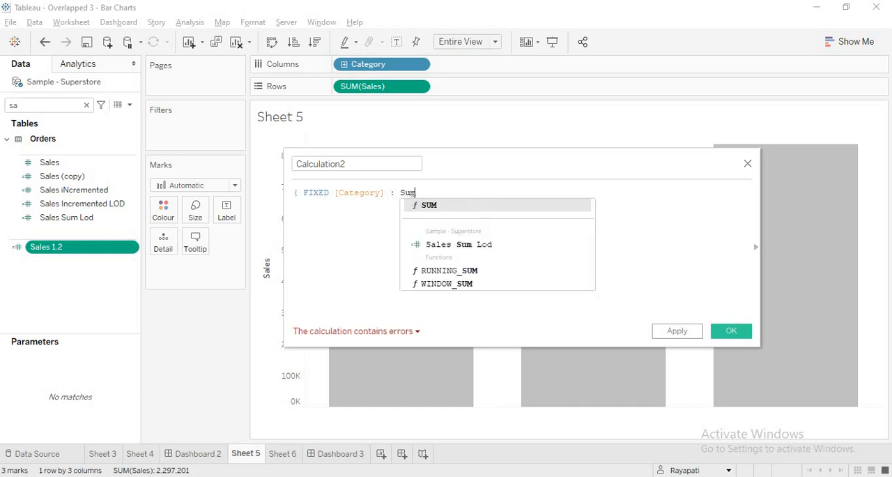
key("BackSpace")
key("BackSpace")
key("BackSpace")
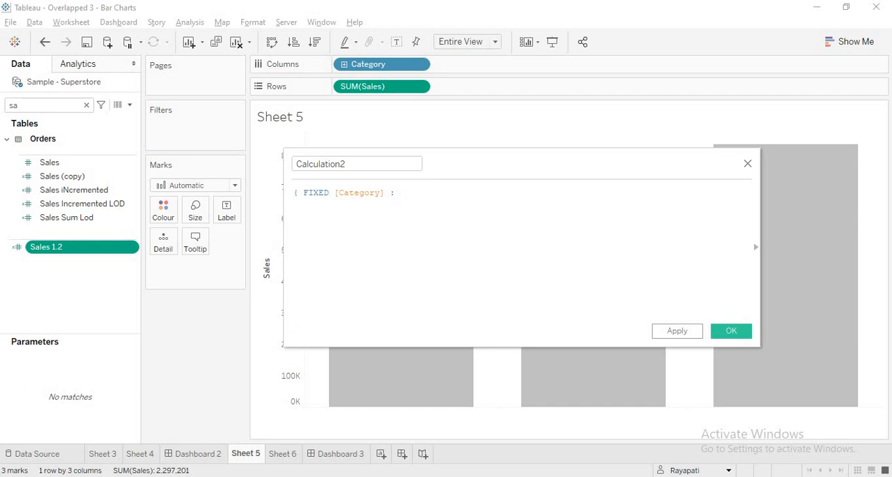
Check the formula of the Sales 1.2 calculated field and leave it unedited
left_click(133, 249)
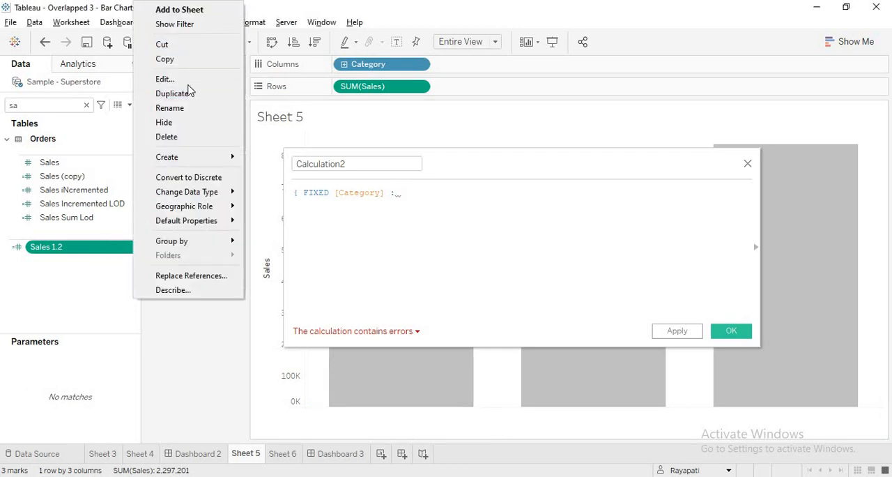
left_click(187, 85)
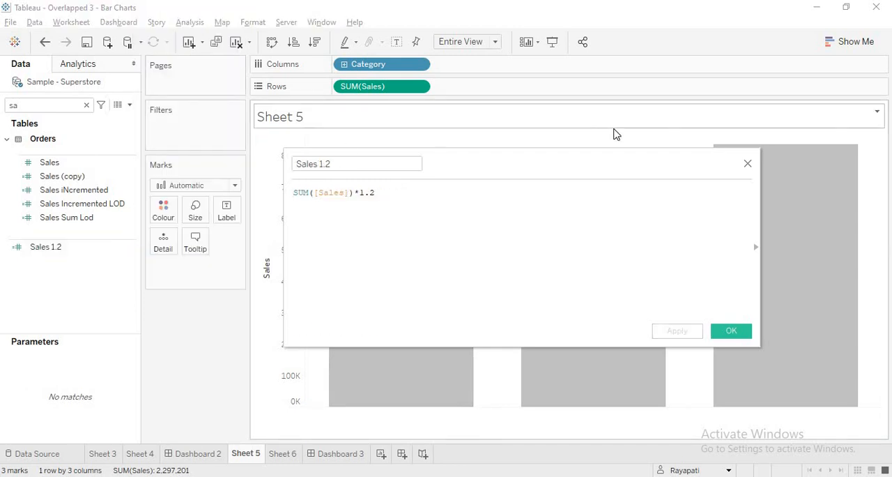
left_click(748, 163)
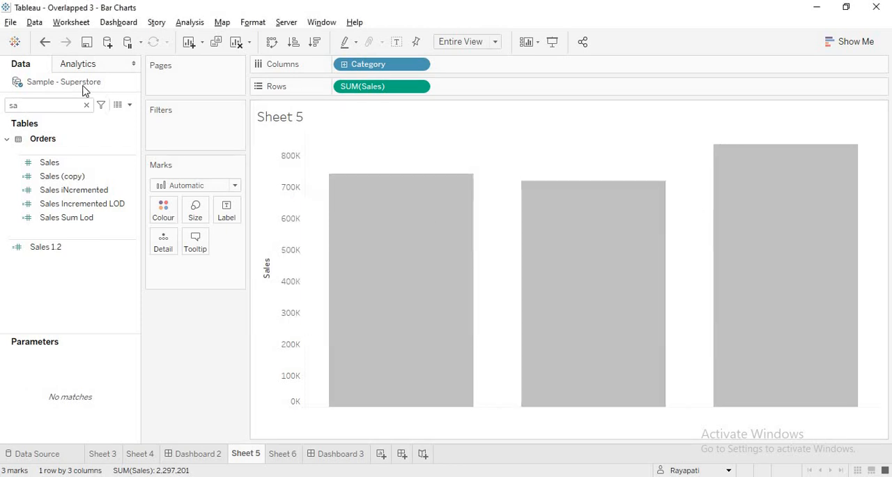
Start a new calculated field with the formula { FIXED [Category] : [Sales 1.2] }
left_click(190, 22)
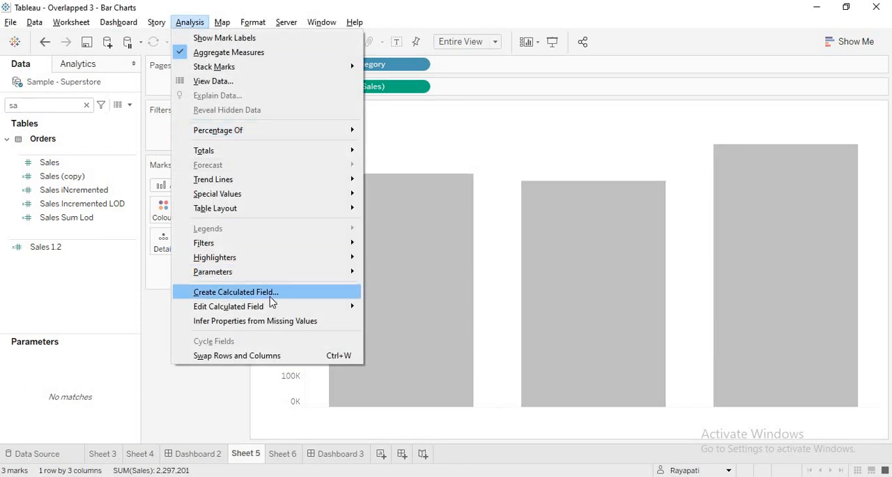
left_click(272, 295)
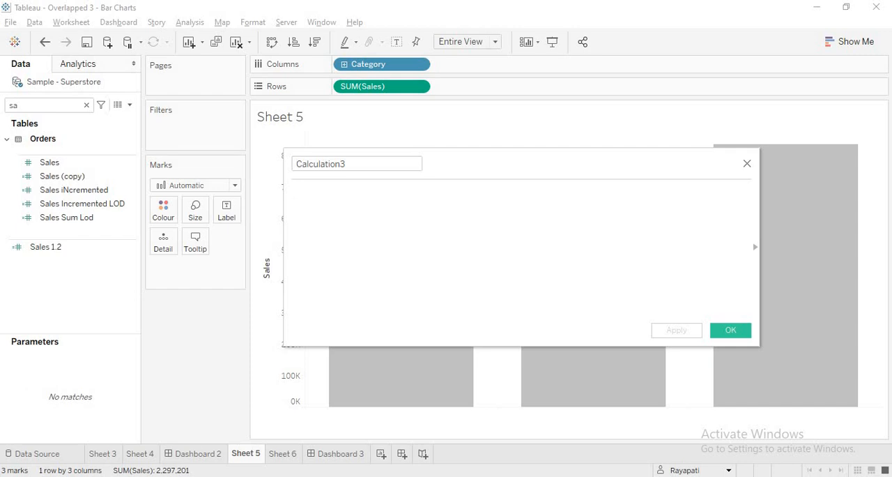
type("Fi")
key("BackSpace")
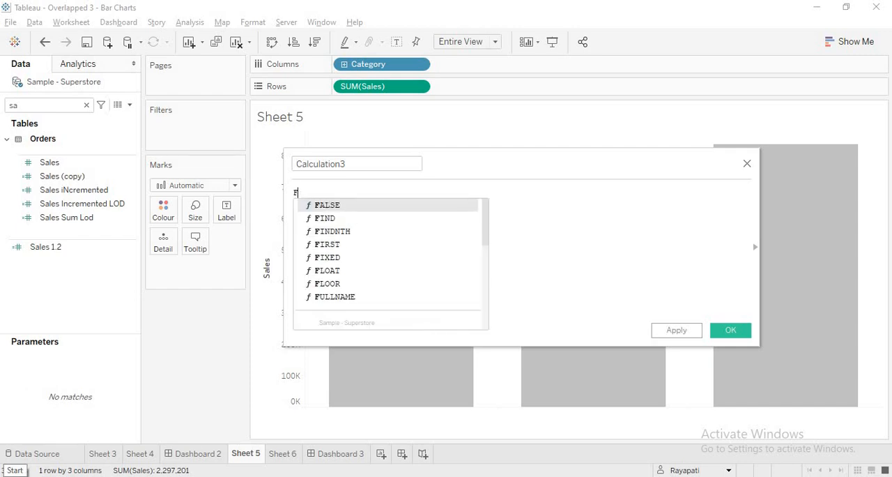
type("ix")
key("Return")
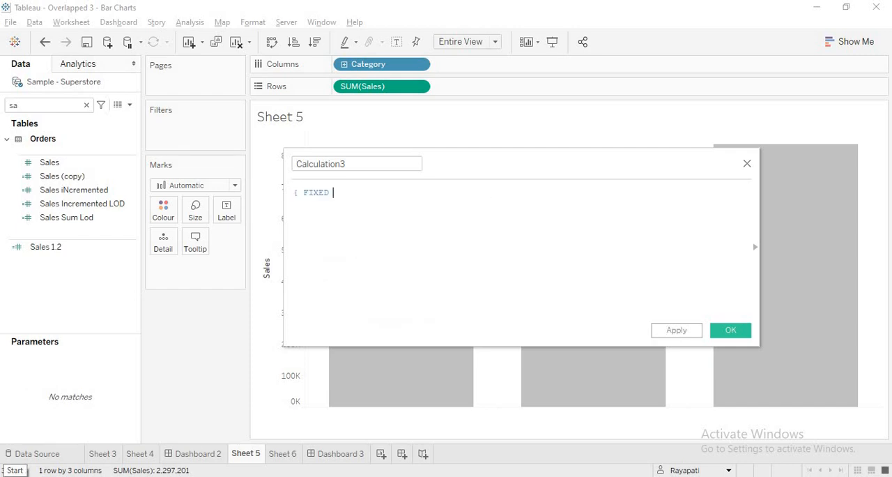
type("Cat")
key("Return")
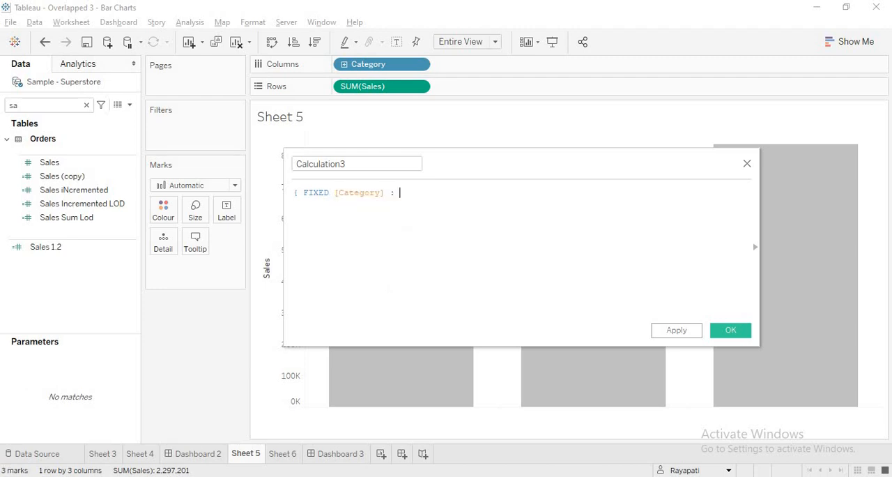
type(": Sal")
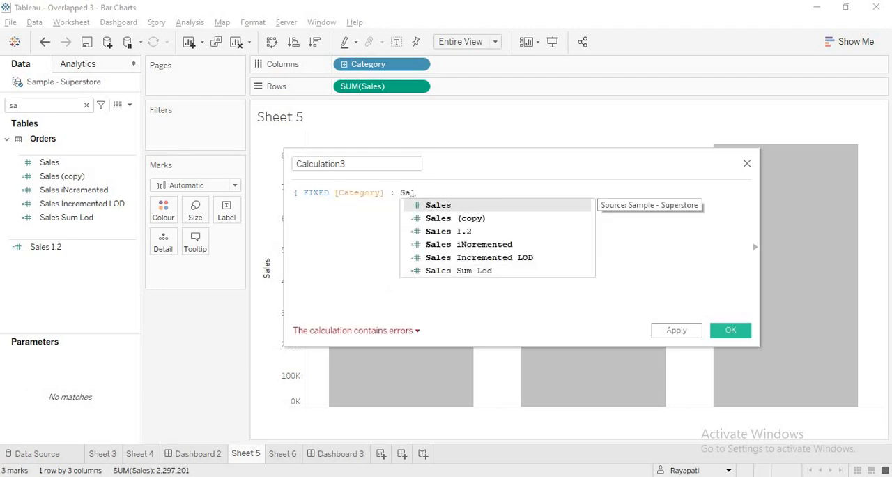
key("Down")
key("Down")
key("Return")
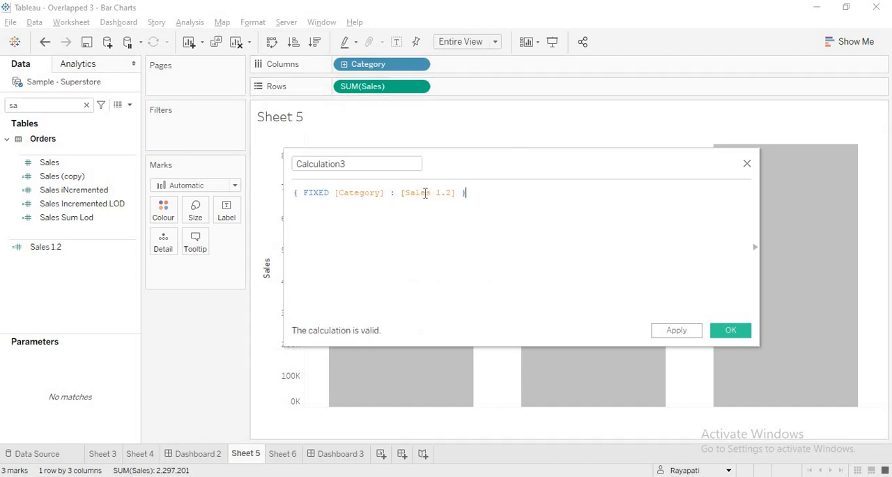
Name the new FIXED calculated field Sales 1.2 LOD and save it
left_click_drag(412, 193, 464, 194)
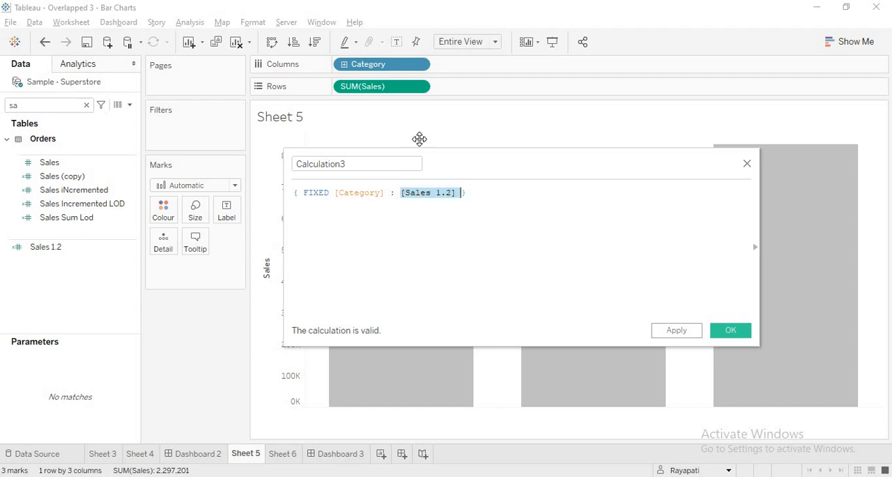
key("ctrl+a")
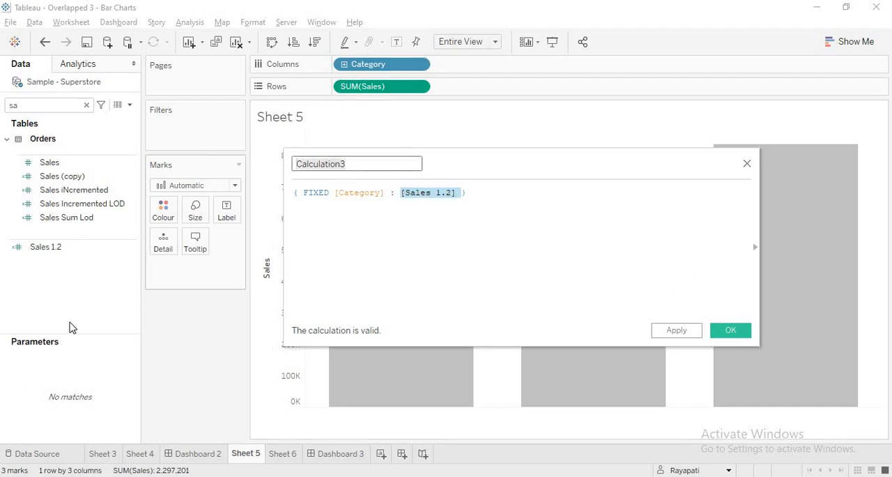
type("Sales 1.2 LOD")
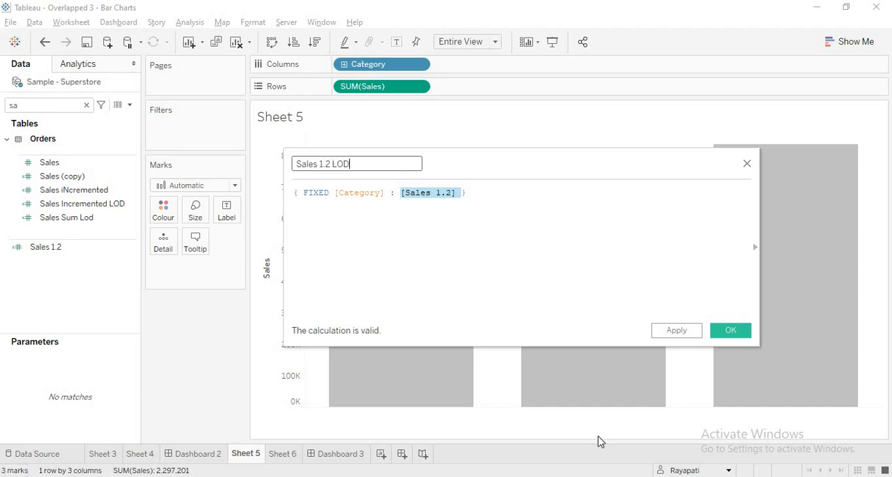
left_click(730, 331)
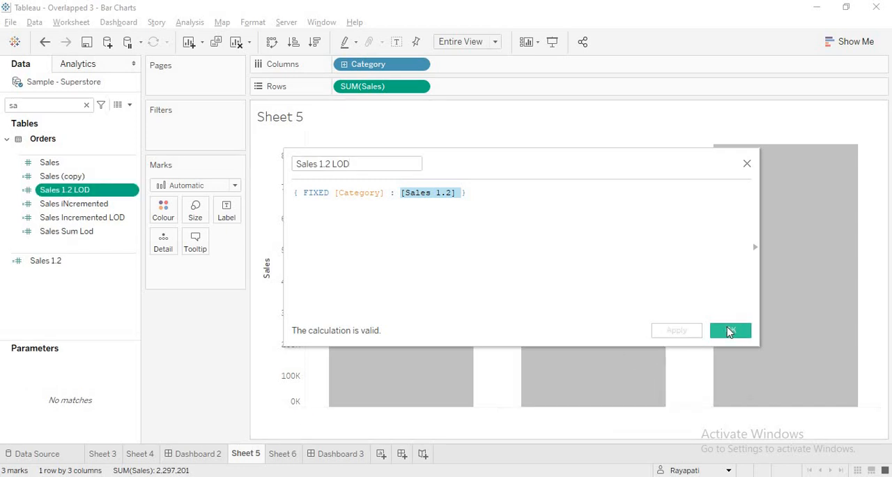
right_click(300, 225)
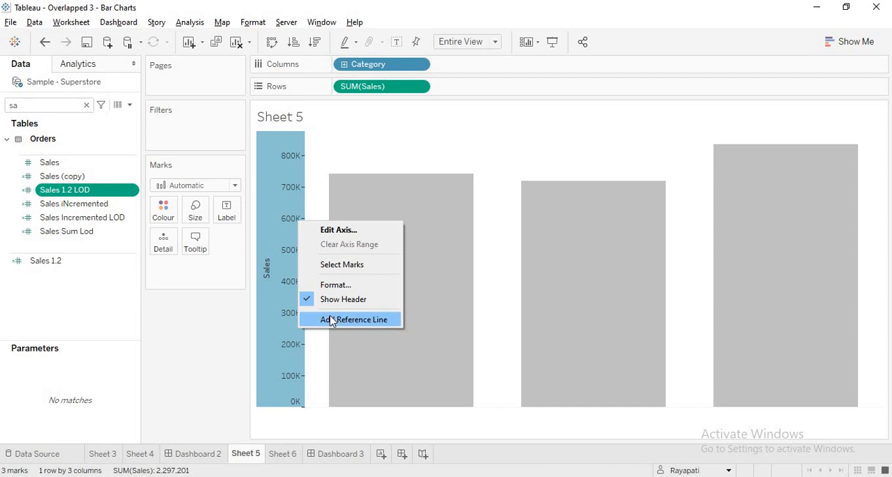
left_click(332, 321)
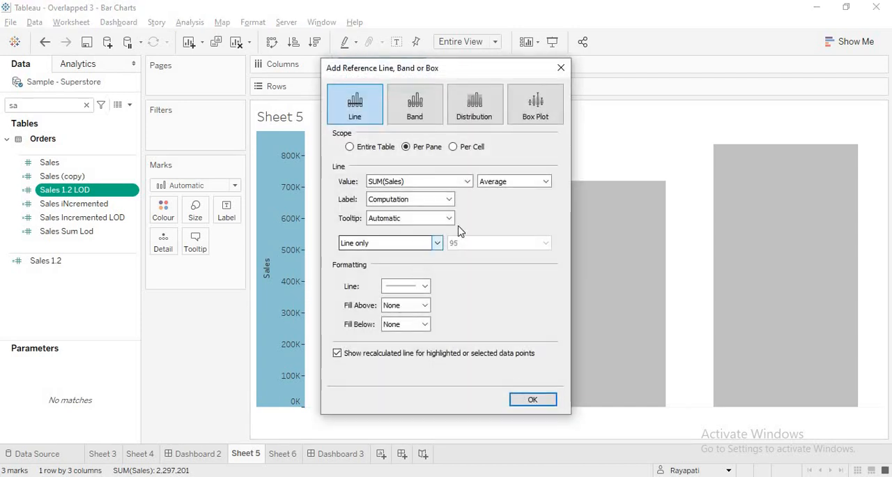
left_click(562, 67)
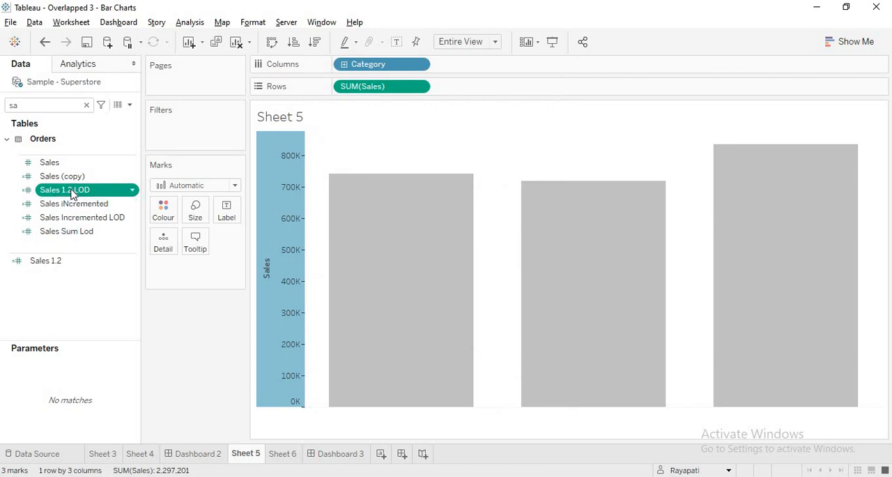
Add Sales 1.2 LOD as mark detail and put its average on the Sales axis as a reference line scoped per cell
left_click_drag(99, 191, 164, 278)
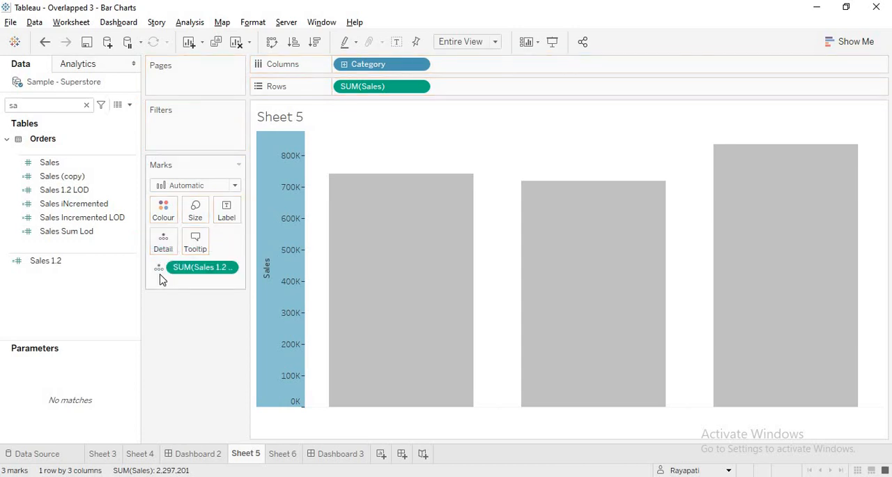
mouse_move(309, 340)
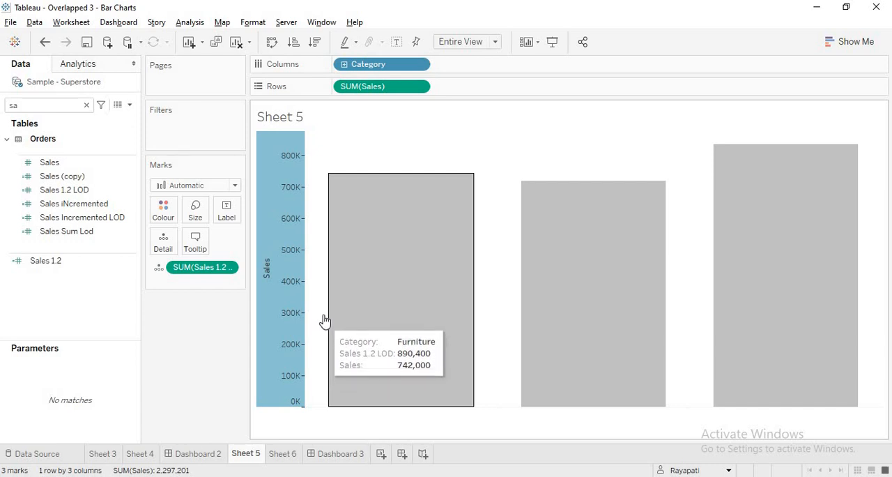
right_click(282, 269)
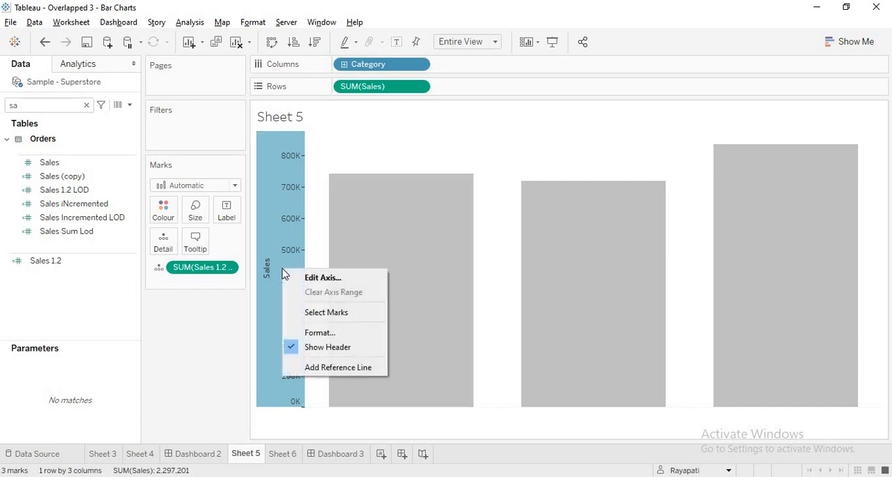
left_click(332, 363)
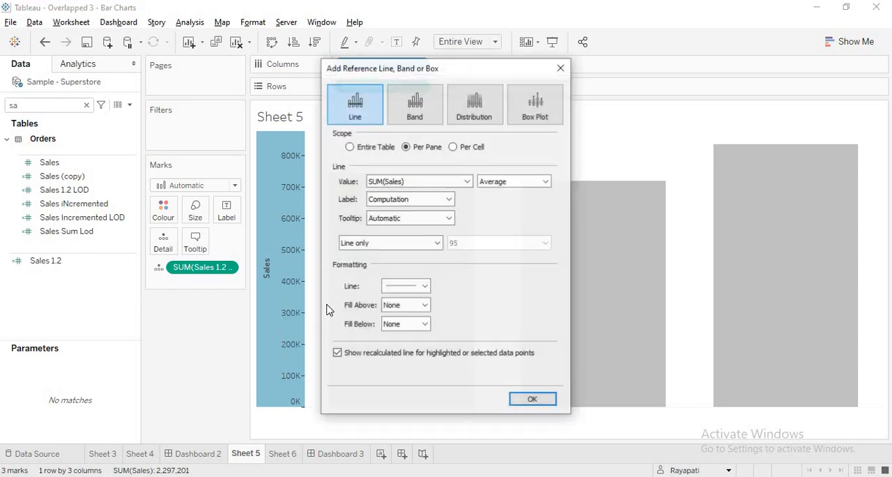
left_click(466, 183)
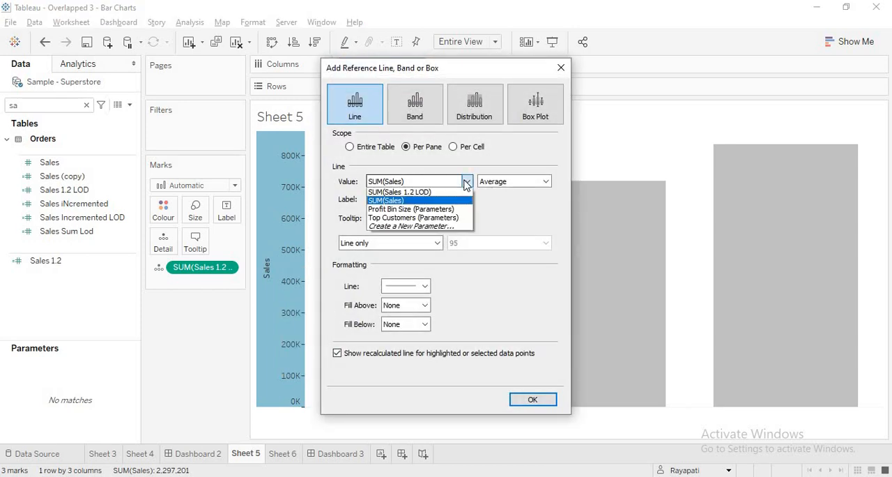
left_click(411, 194)
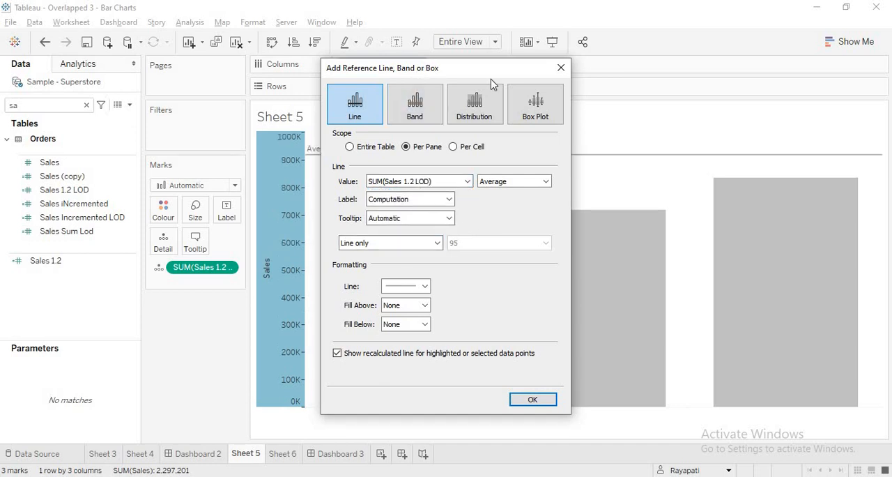
left_click_drag(475, 69, 622, 21)
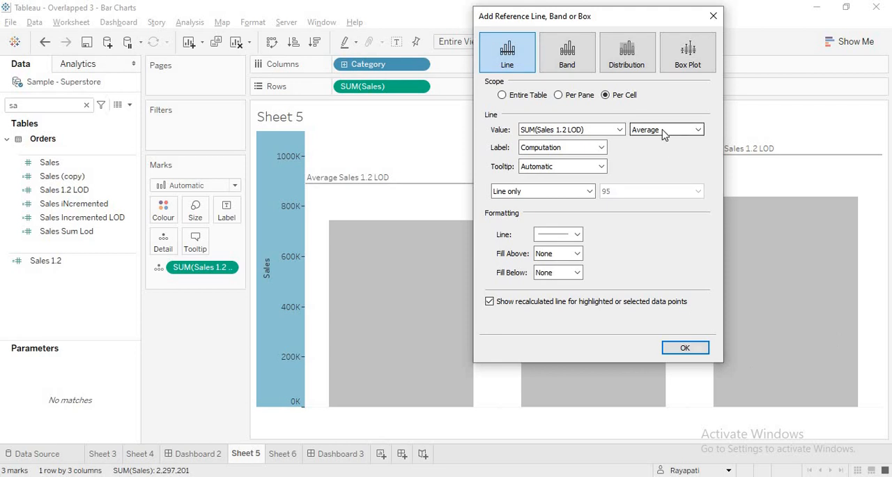
left_click(685, 348)
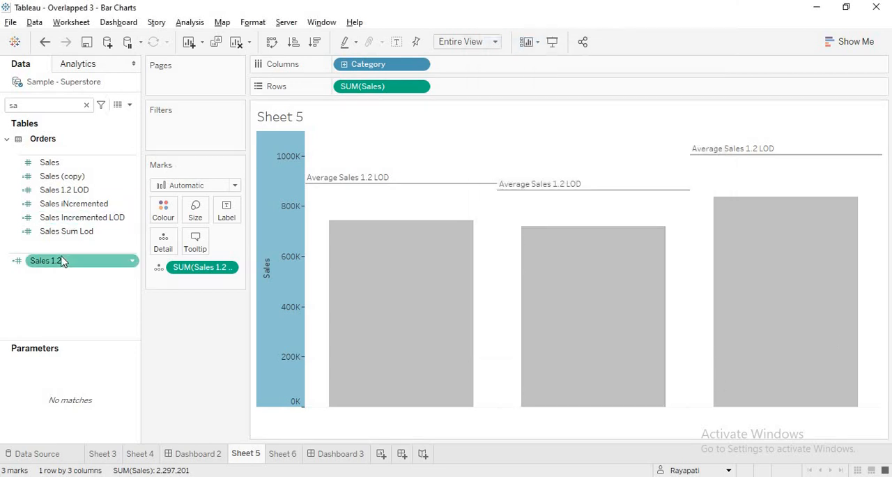
Replace Sales on Rows with Sales 1.2 and add a per-cell reference line showing the average of AGG(Sales 1.2)
left_click_drag(50, 268, 527, 377)
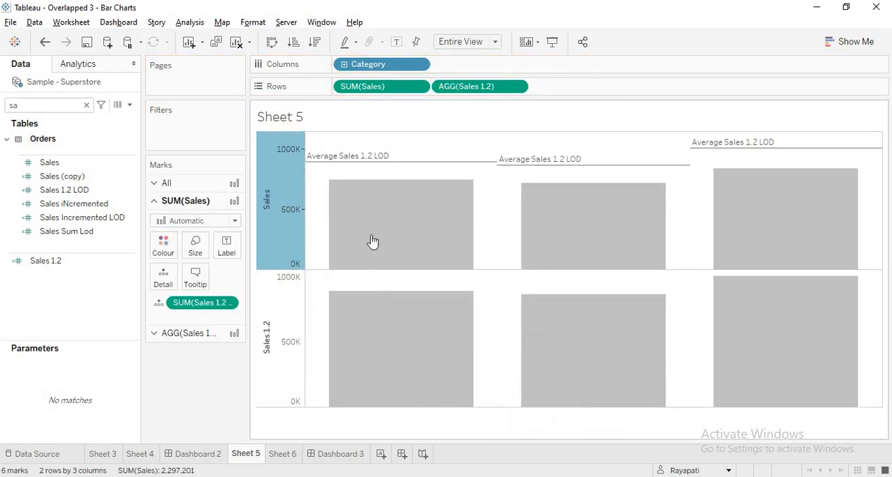
left_click_drag(394, 86, 209, 422)
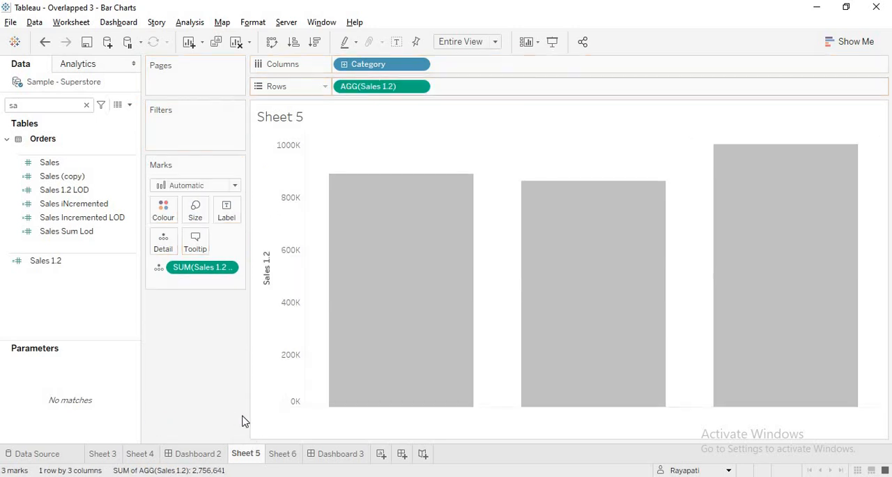
right_click(296, 231)
left_click(326, 324)
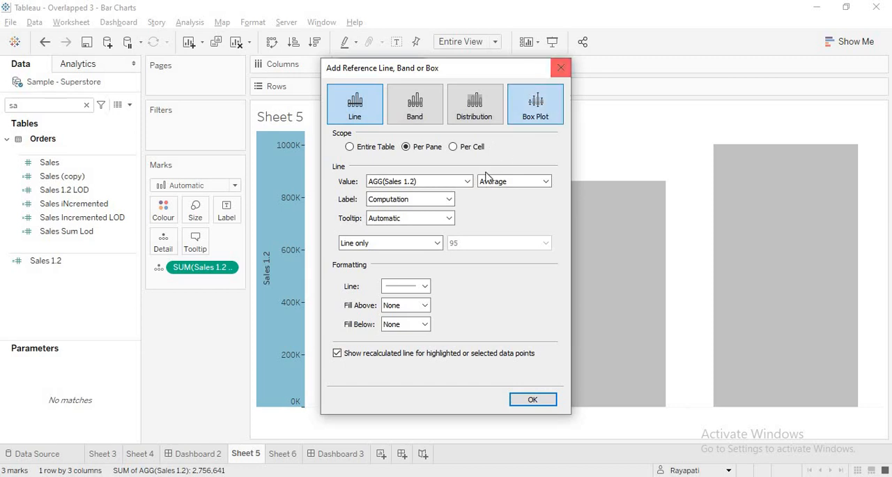
left_click(467, 182)
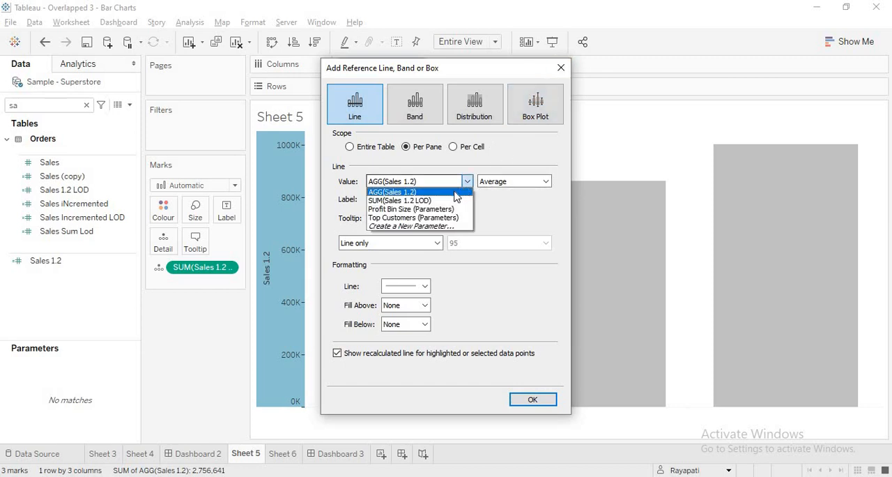
left_click(444, 194)
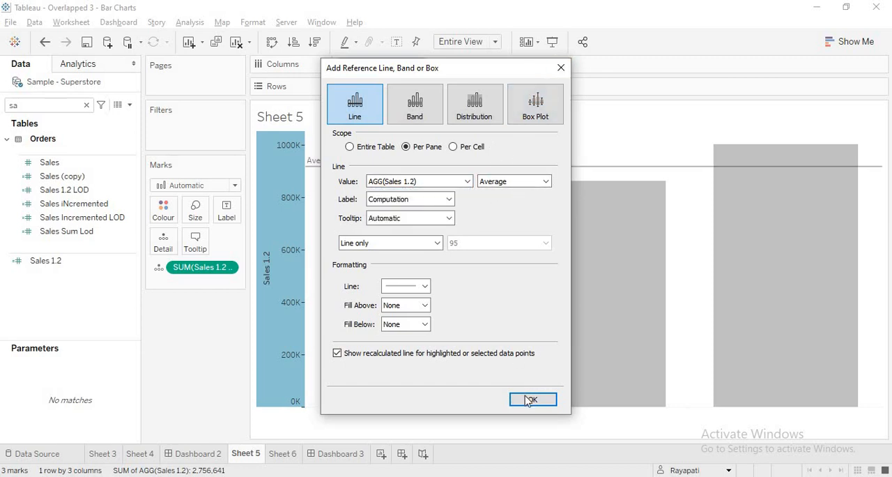
left_click(453, 147)
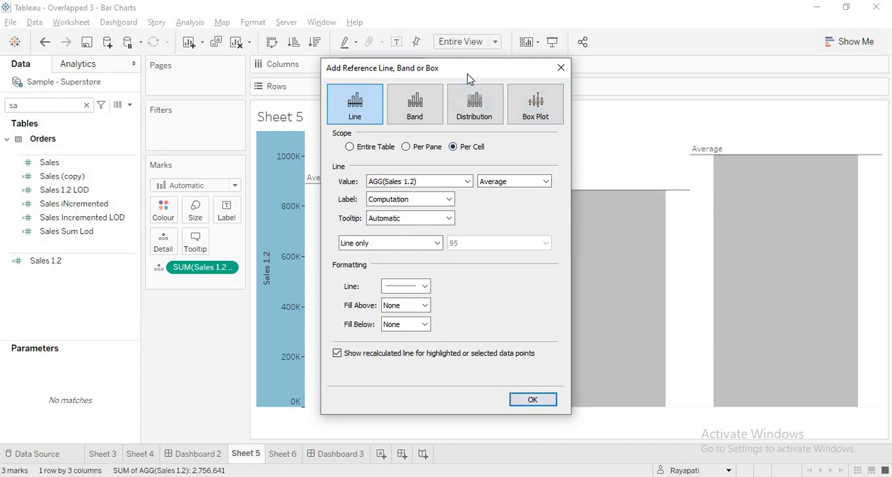
left_click_drag(470, 69, 156, 60)
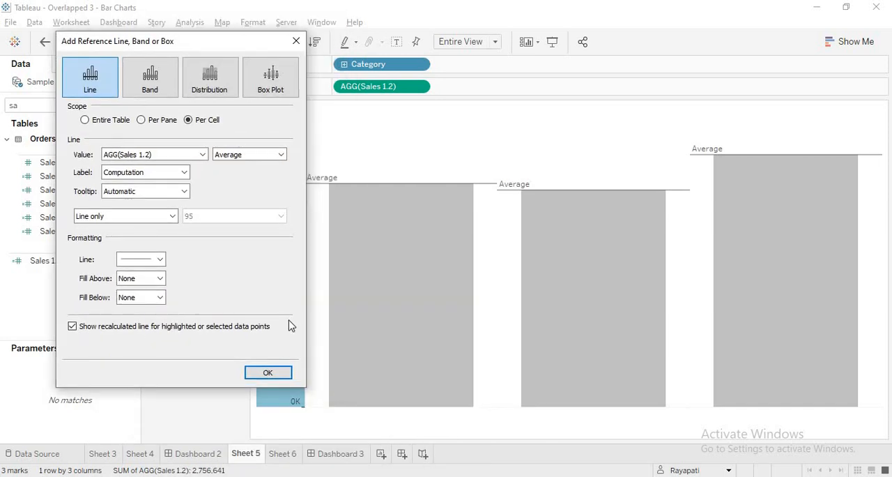
left_click(268, 373)
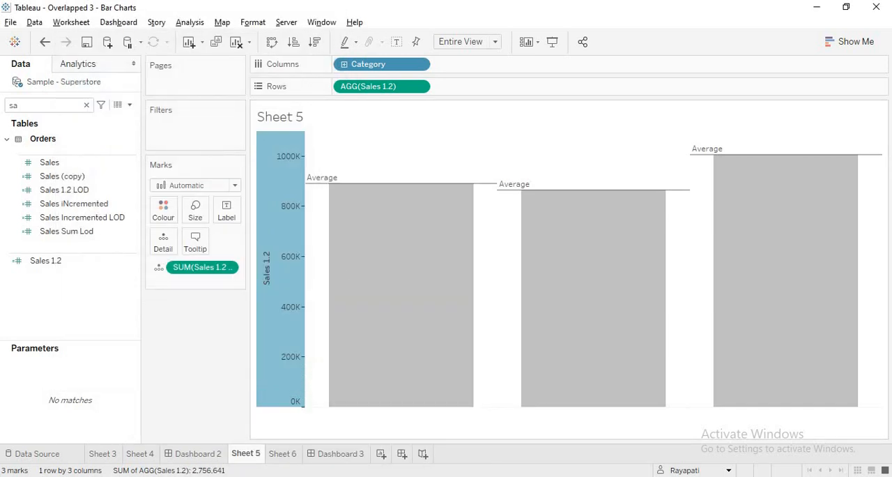
On Sheet 6, add Sales 1.2 LOD as mark detail and put its average on the Value axis as a per-pane reference line
left_click(282, 453)
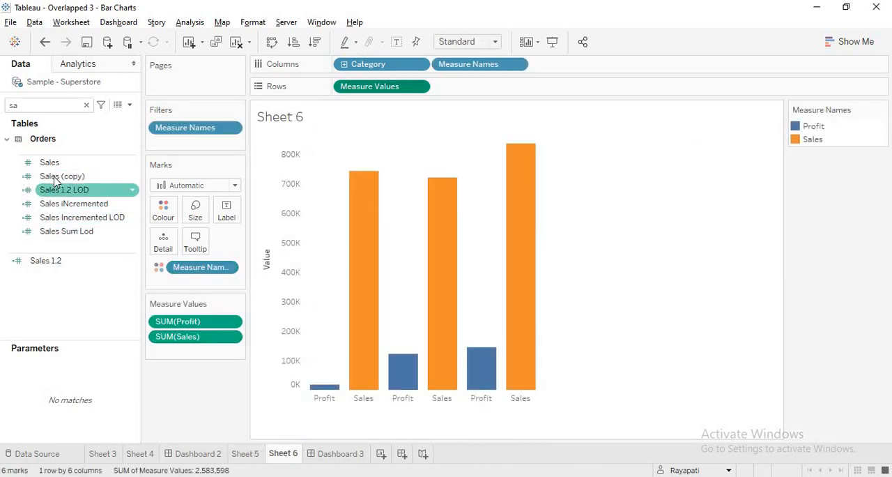
left_click_drag(54, 193, 281, 262)
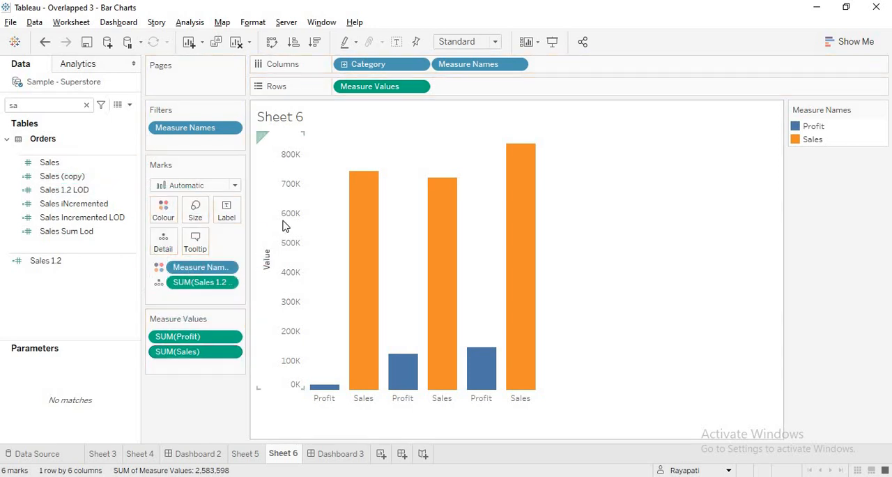
right_click(285, 225)
left_click(307, 319)
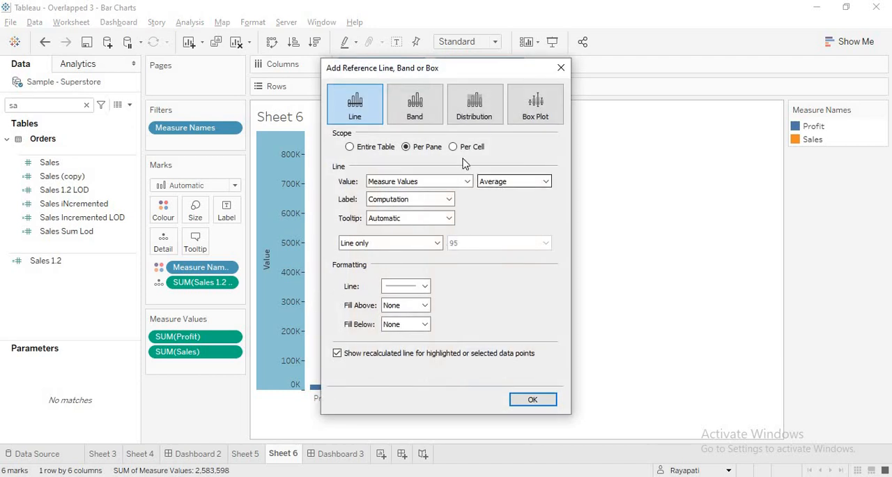
left_click_drag(415, 76, 561, 63)
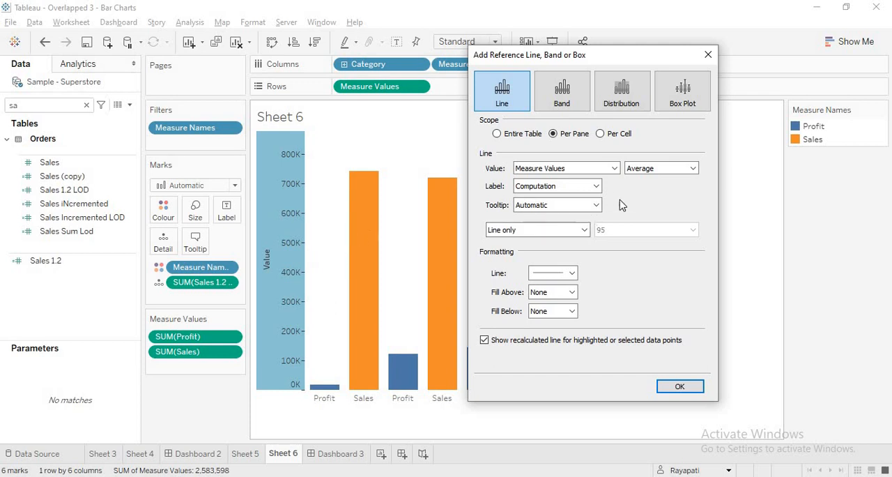
left_click(615, 169)
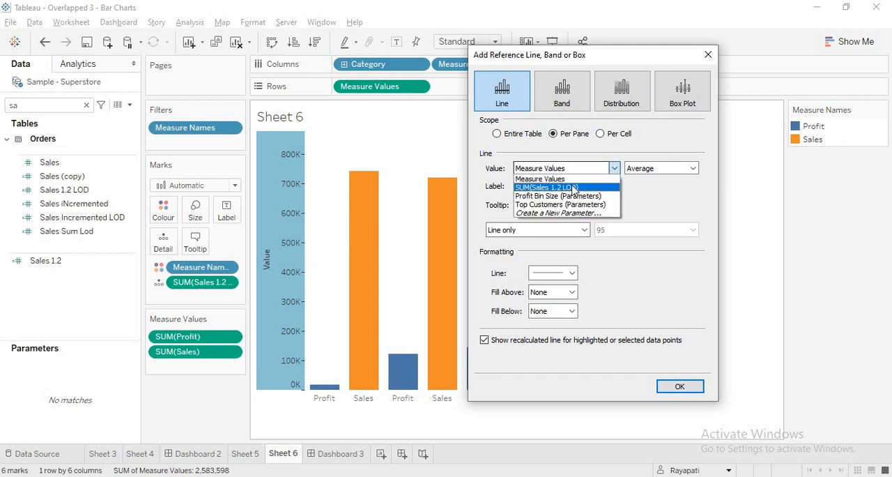
key("Return")
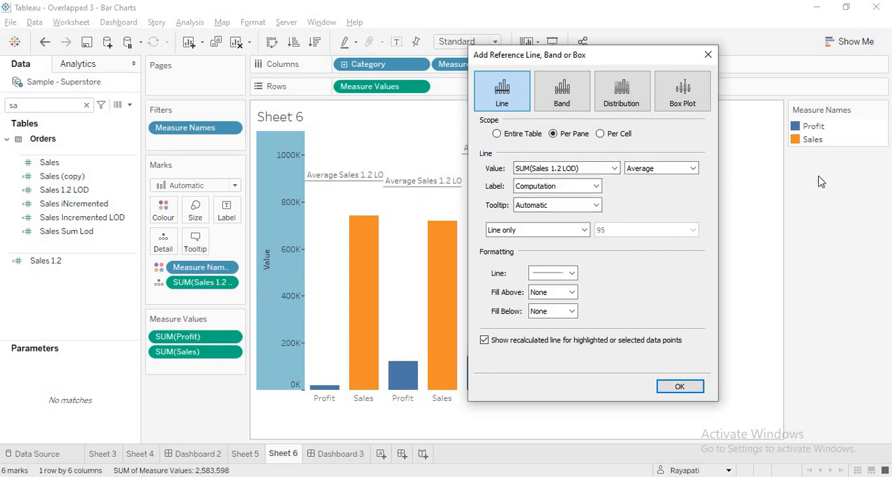
left_click(680, 386)
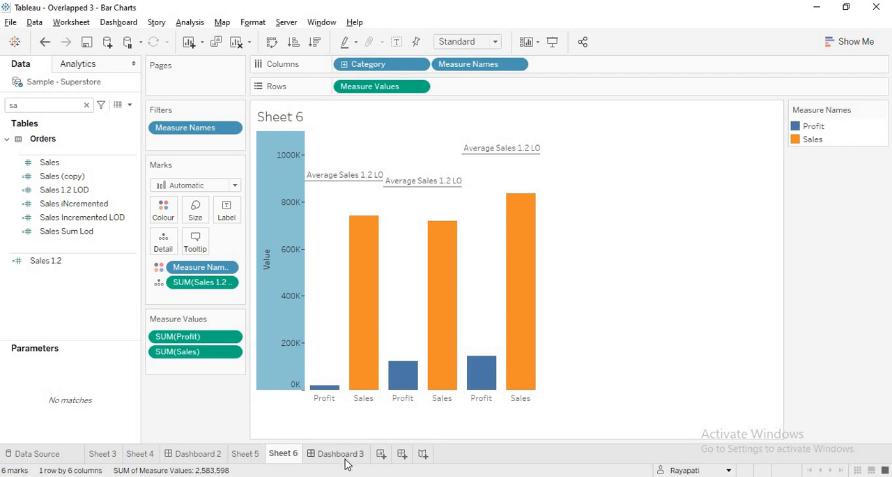
Compare the average reference line values of the overlaid charts on Dashboard 3 and on Sheet 5
left_click(341, 454)
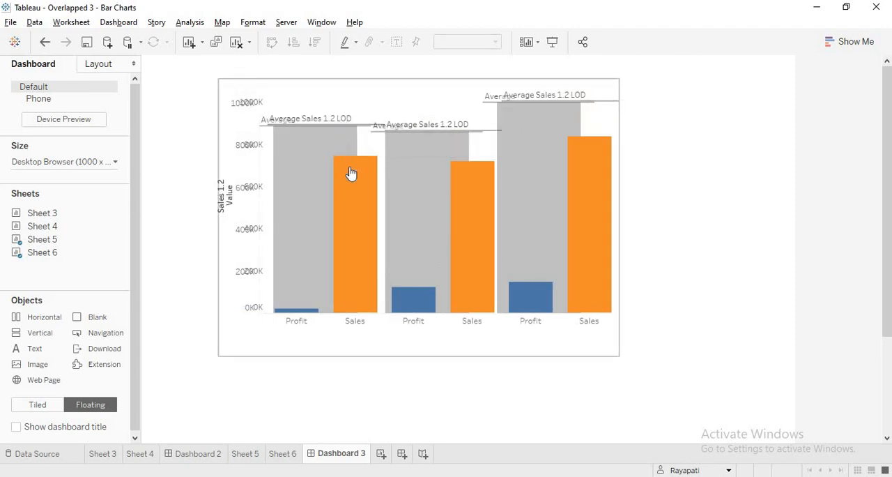
mouse_move(346, 133)
mouse_move(293, 117)
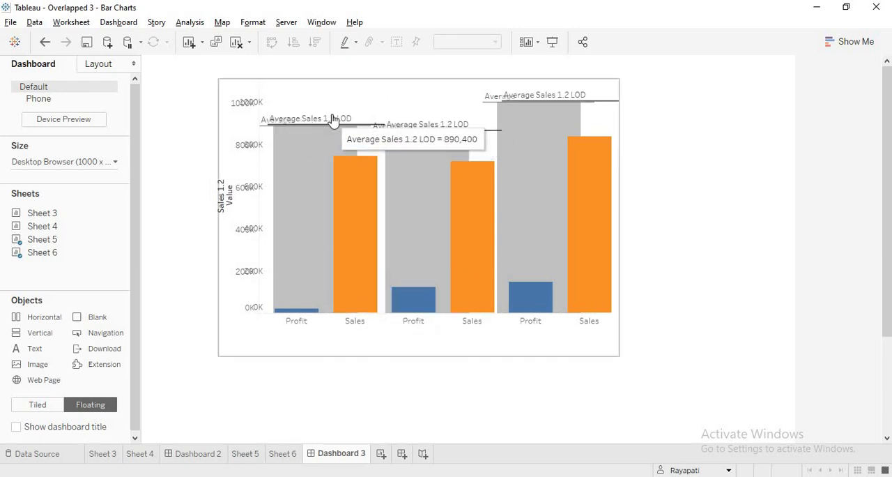
left_click(252, 452)
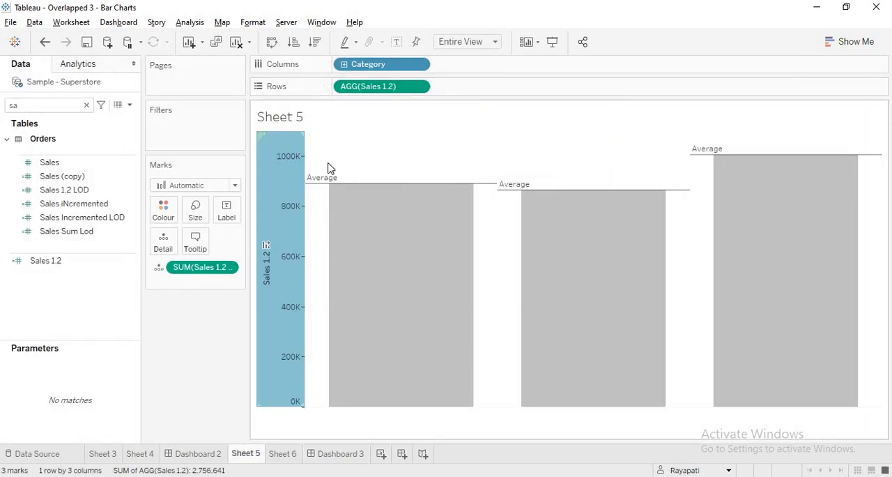
mouse_move(320, 190)
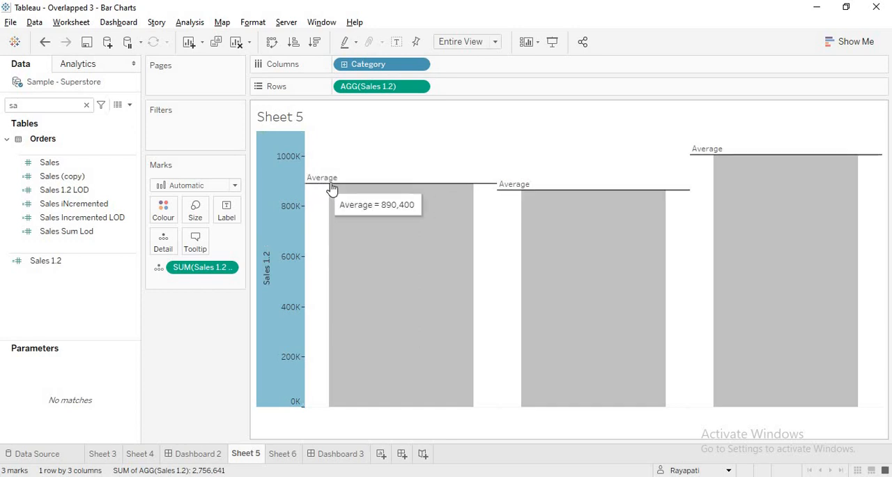
Make the Sheet 5 average reference line invisible by setting its label, tooltip and line style to None
left_click(317, 188)
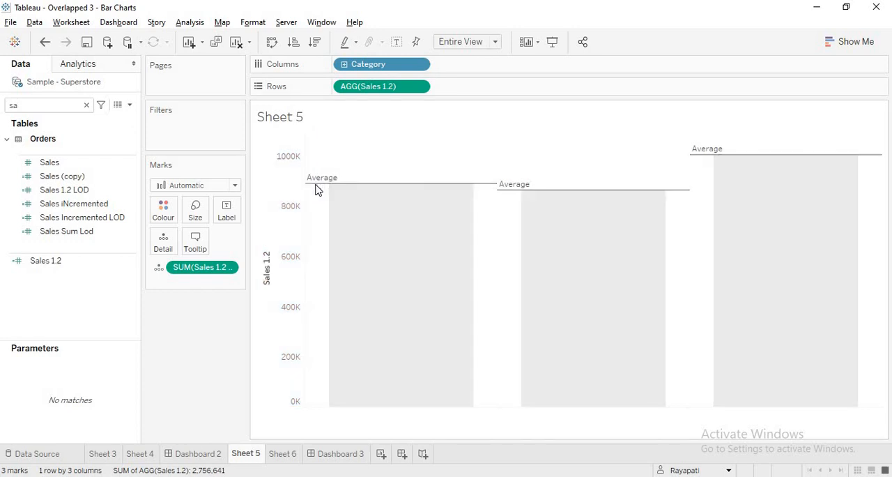
right_click(317, 188)
left_click(342, 193)
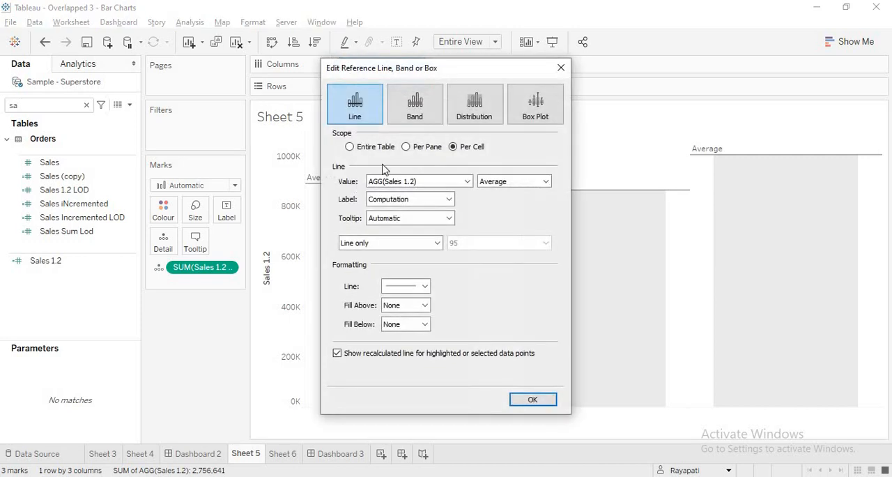
left_click(446, 200)
left_click(418, 209)
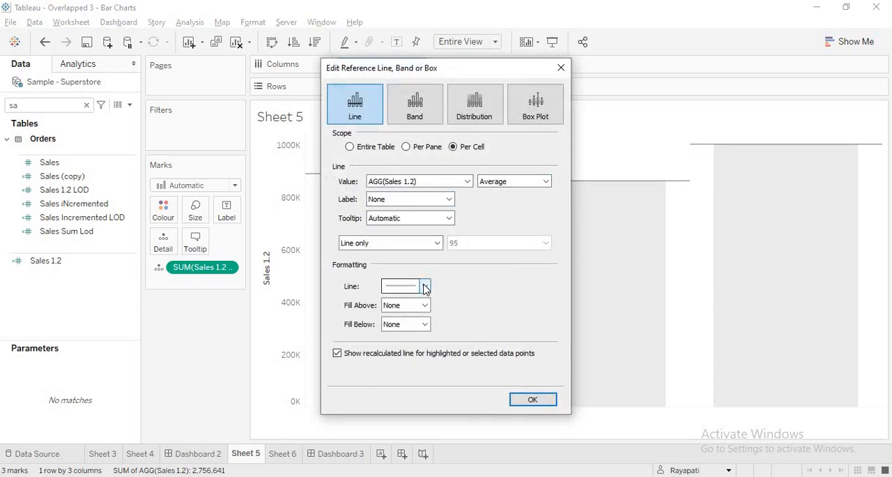
left_click(449, 219)
left_click(433, 240)
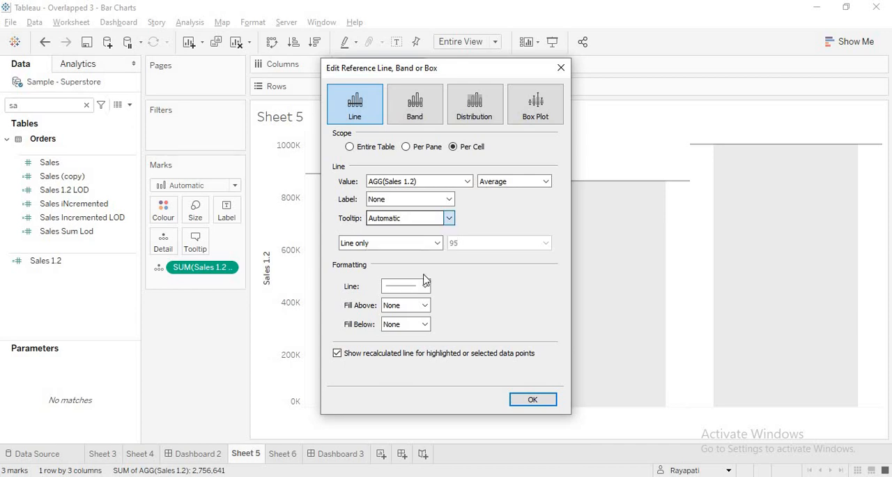
left_click(424, 286)
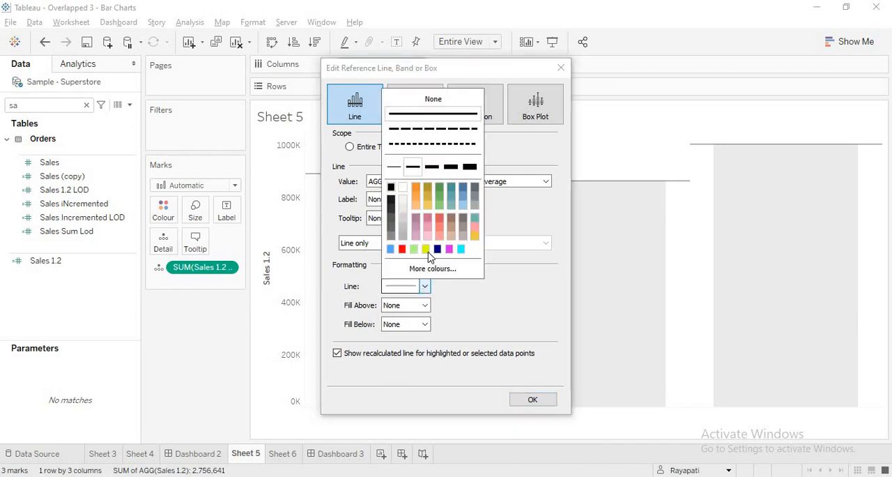
left_click(512, 319)
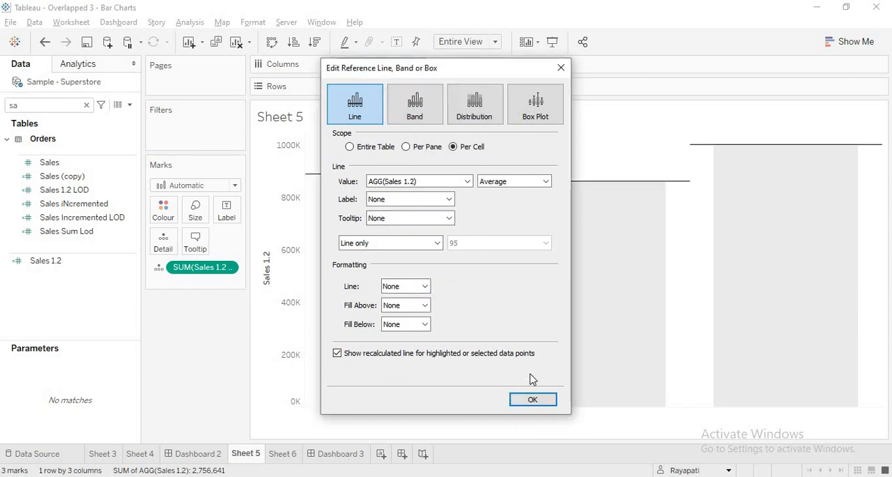
left_click(532, 399)
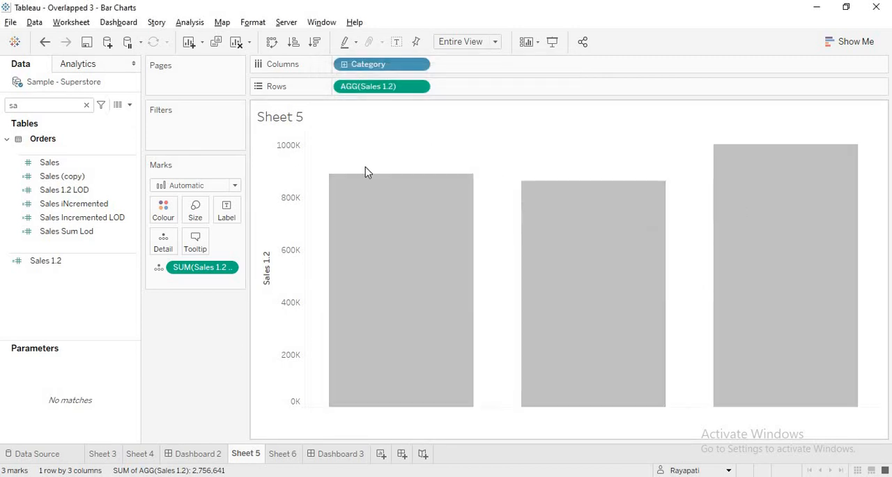
left_click(347, 173)
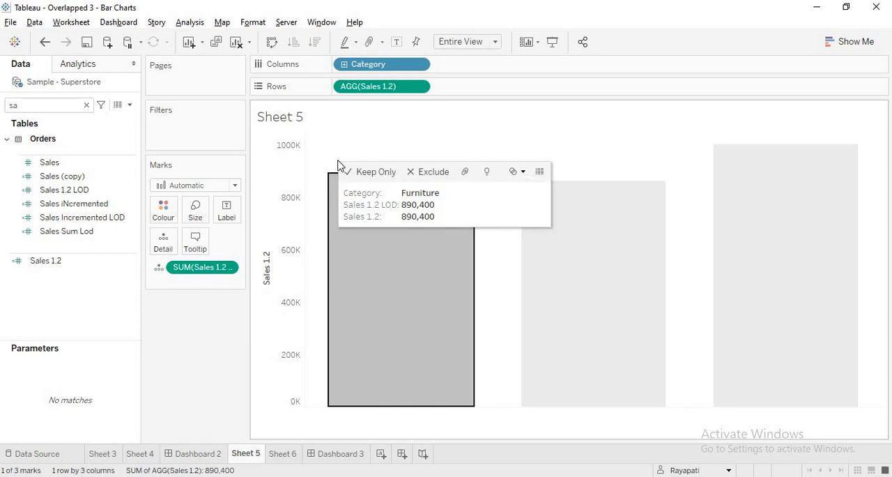
left_click(348, 158)
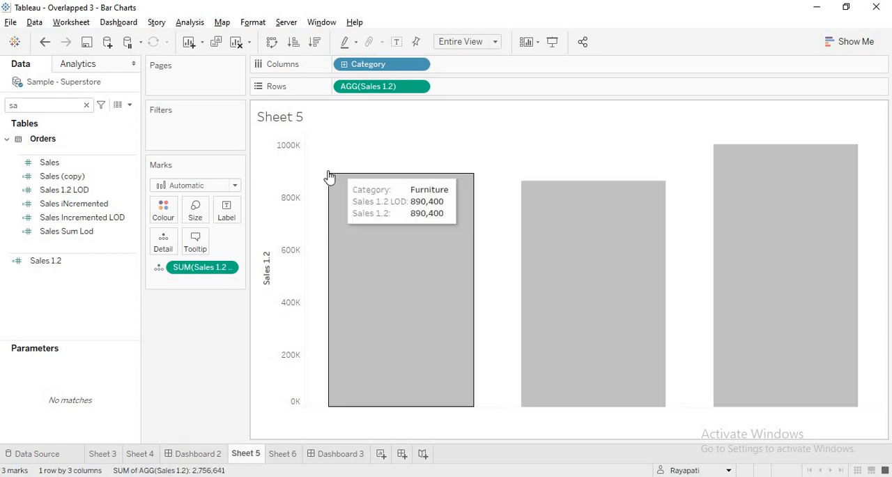
right_click(280, 199)
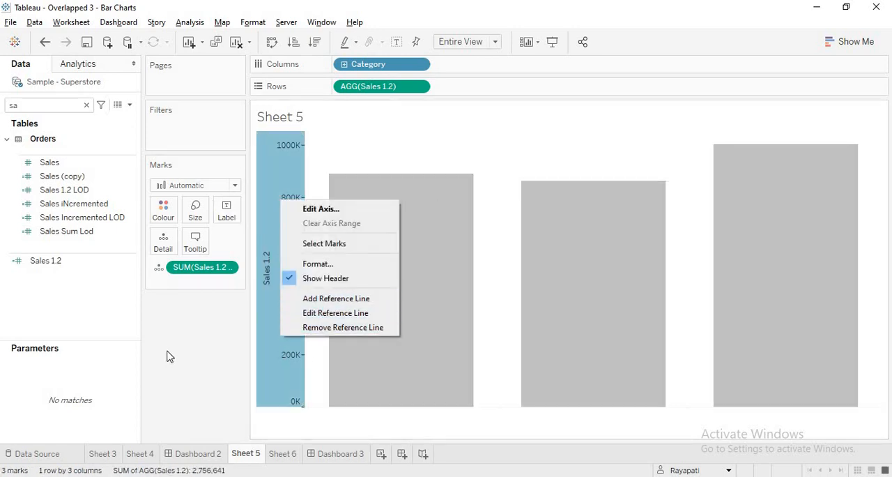
left_click(211, 360)
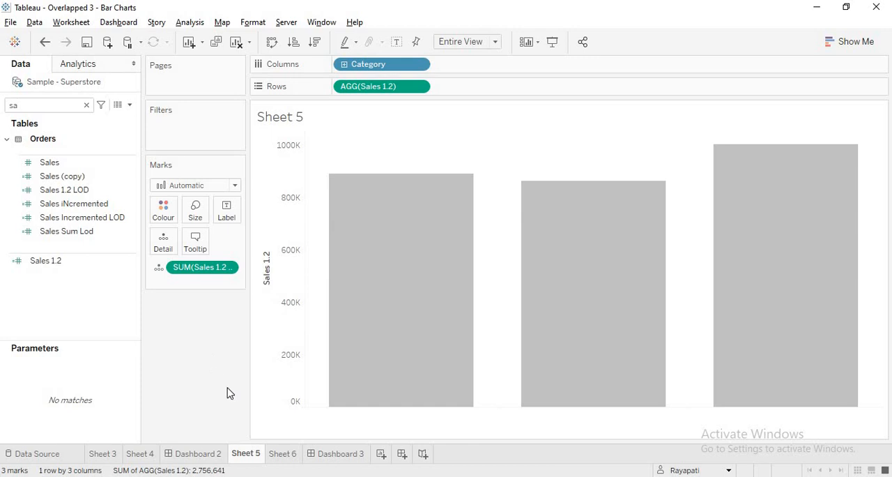
Set the label, tooltip and line style of the Average Sales 1.2 LOD reference line on Sheet 6 to None
left_click(281, 454)
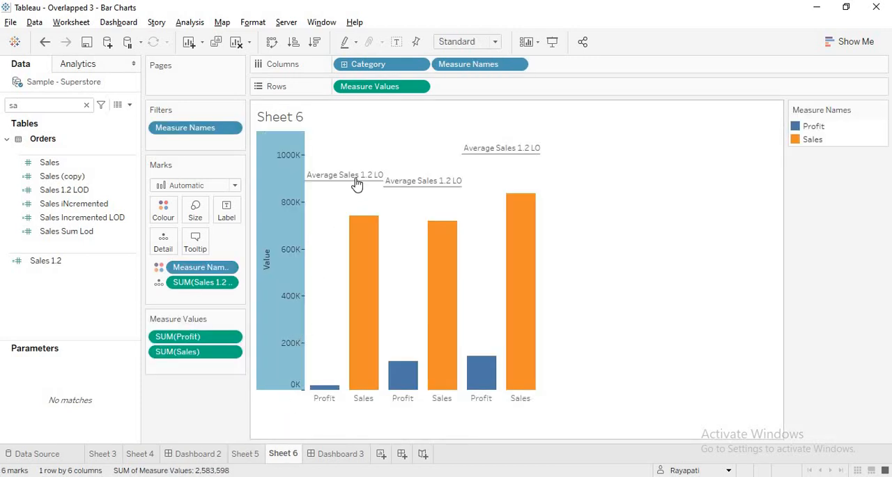
right_click(282, 201)
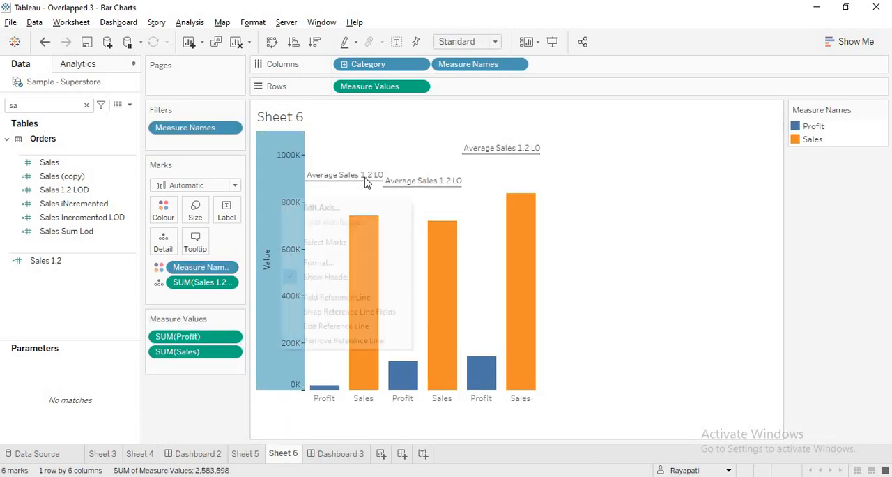
right_click(365, 179)
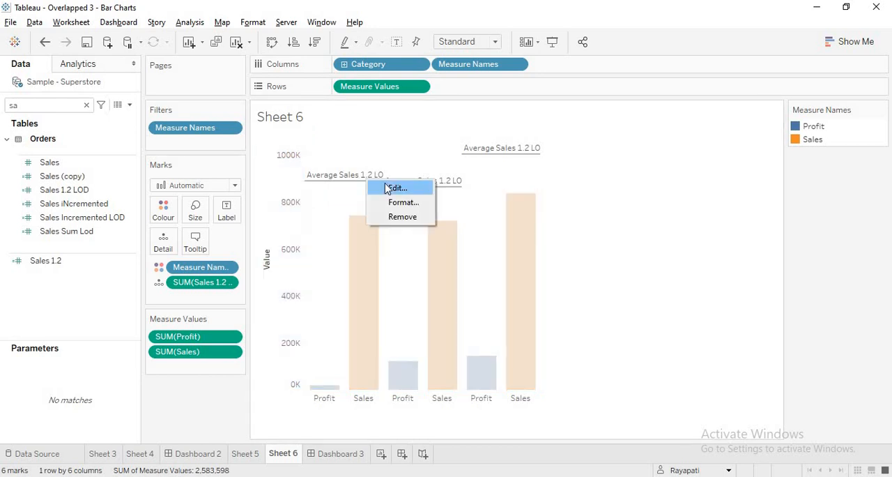
left_click(376, 187)
left_click(429, 204)
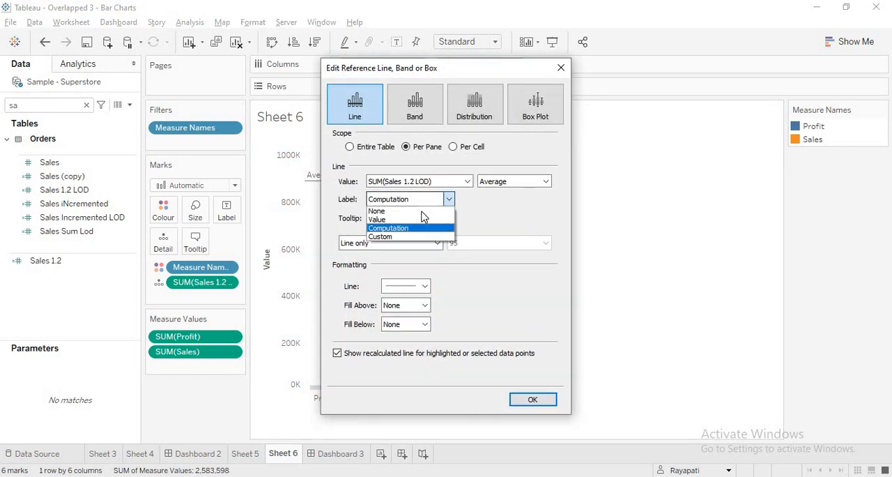
left_click(422, 221)
left_click(422, 218)
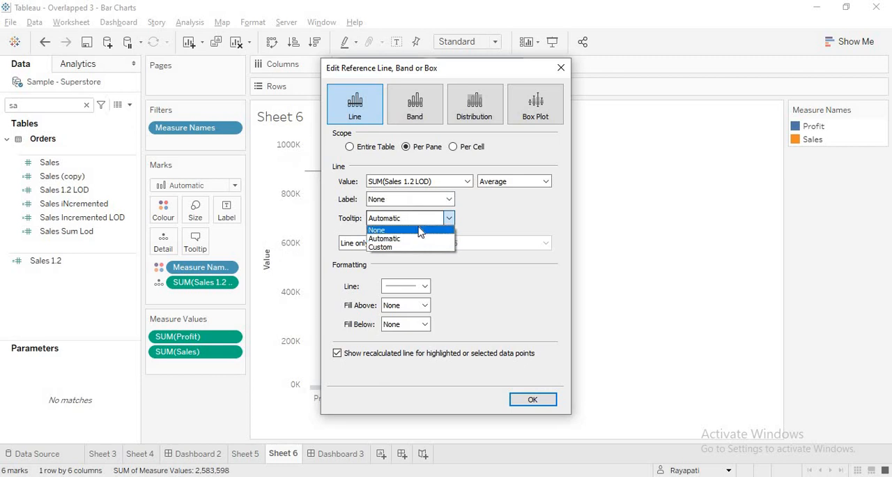
left_click(421, 230)
left_click(411, 291)
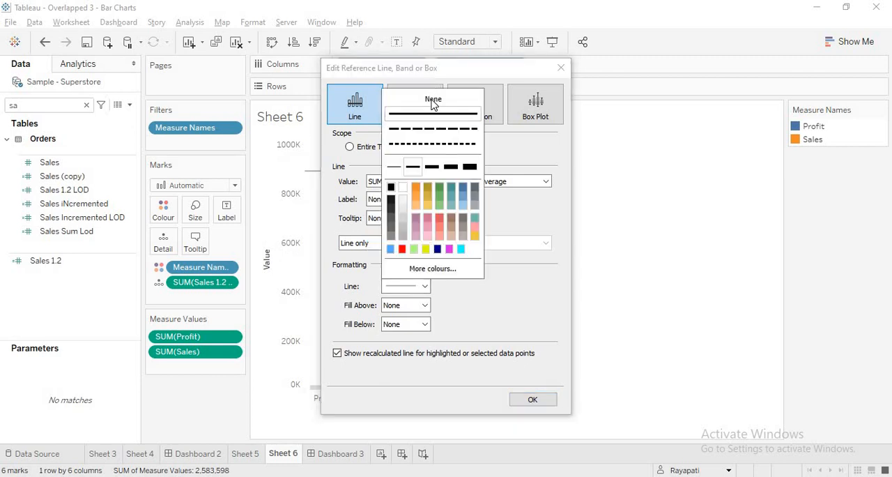
left_click(434, 100)
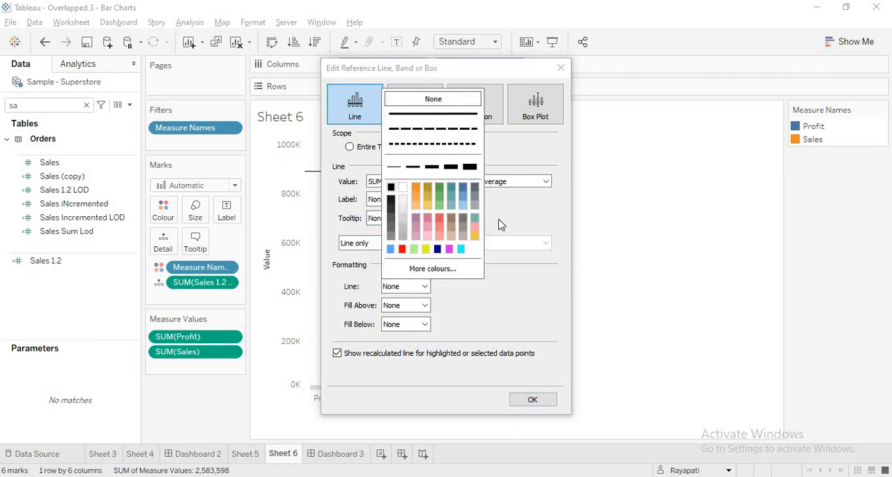
left_click(521, 289)
left_click(532, 403)
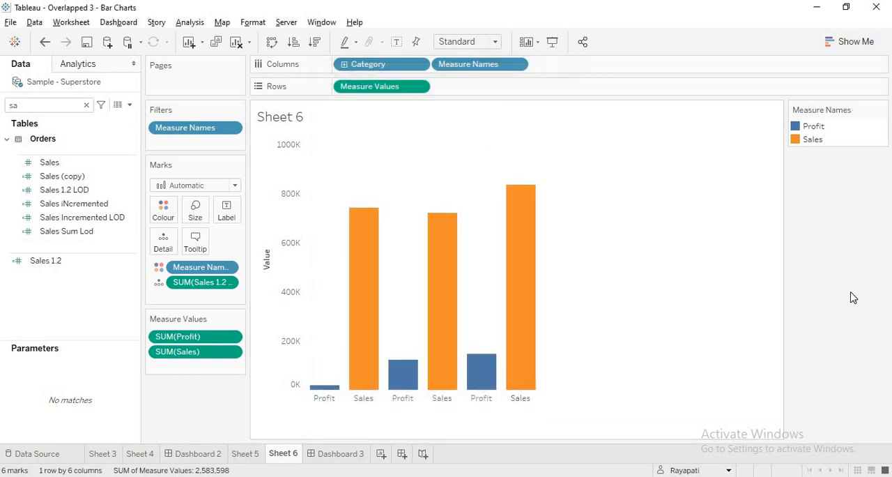
Check the overlaid charts on Dashboard 3 and hide the Sales 1.2 axis header on Sheet 5
left_click(335, 454)
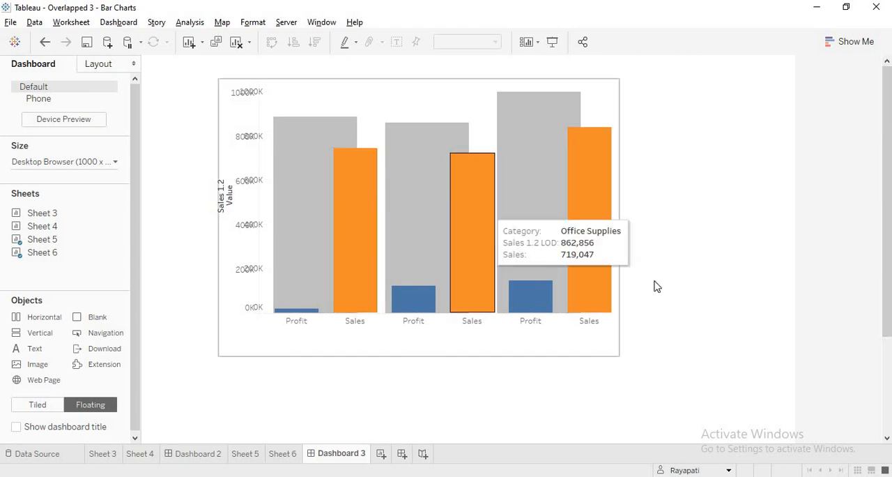
left_click(246, 454)
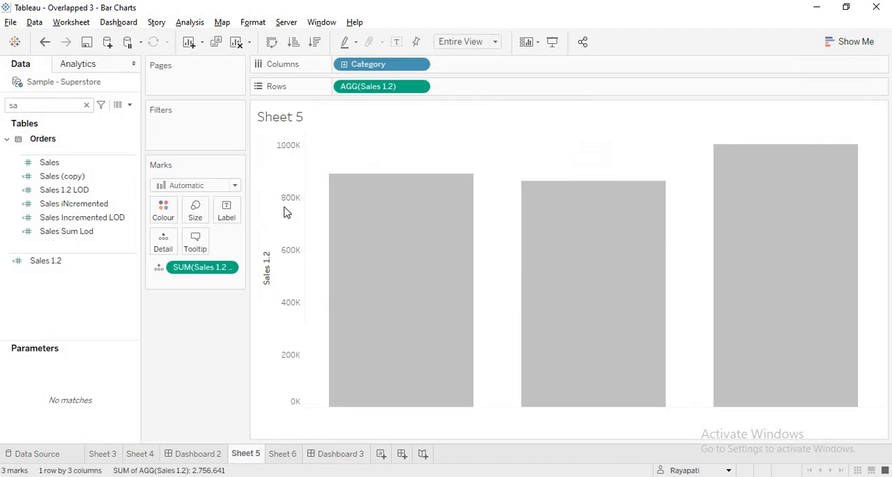
right_click(288, 200)
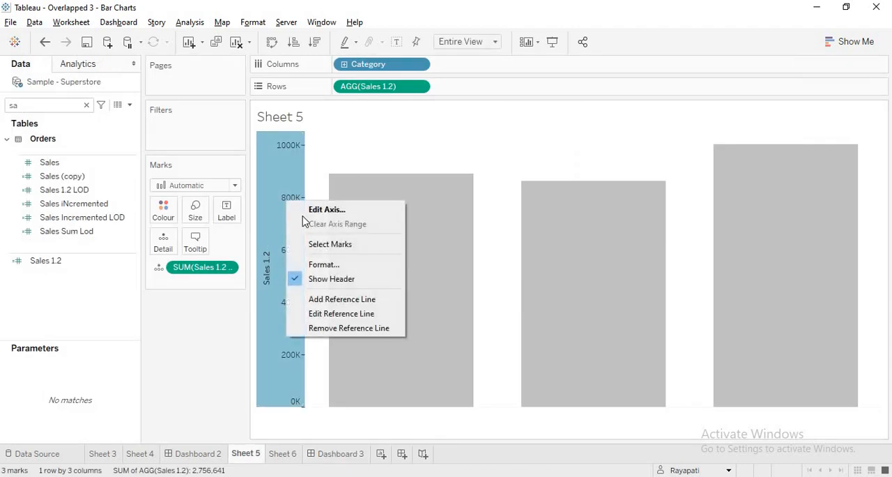
left_click(332, 279)
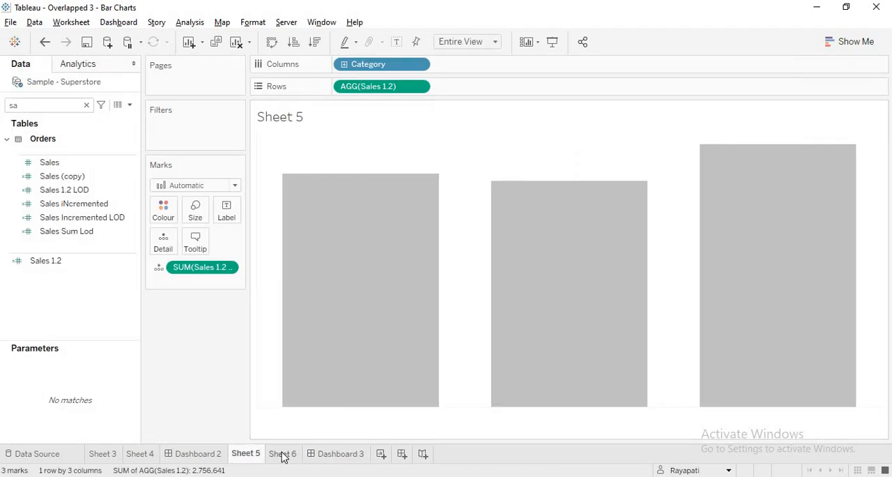
Hide the Value axis header of the Profit and Sales chart on Sheet 6 and return to Dashboard 3
left_click(284, 454)
right_click(277, 193)
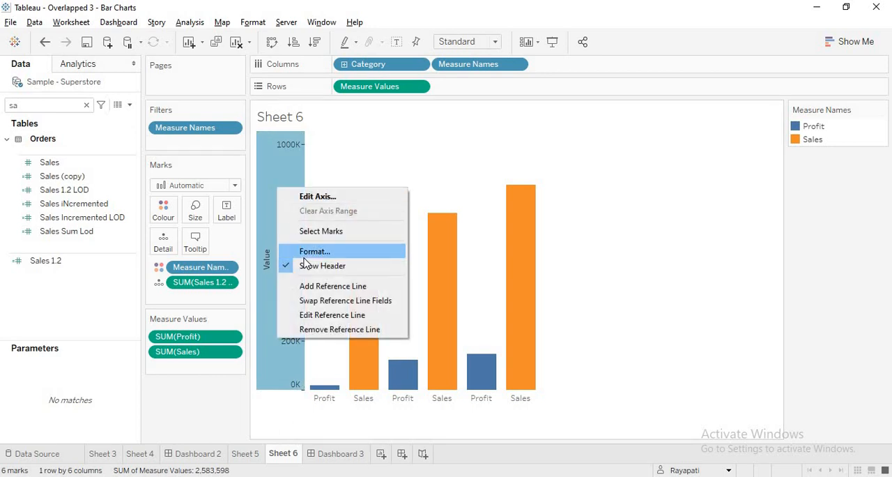
left_click(304, 250)
right_click(294, 218)
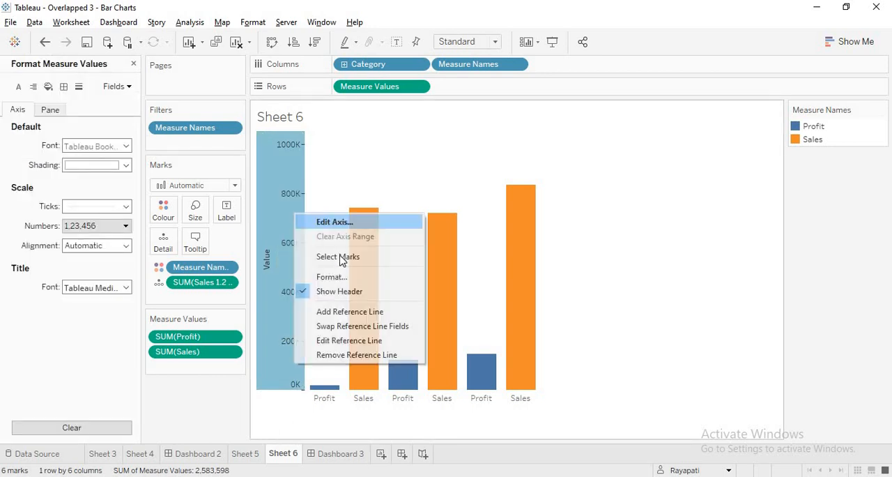
left_click(353, 294)
key("ctrl+Tab")
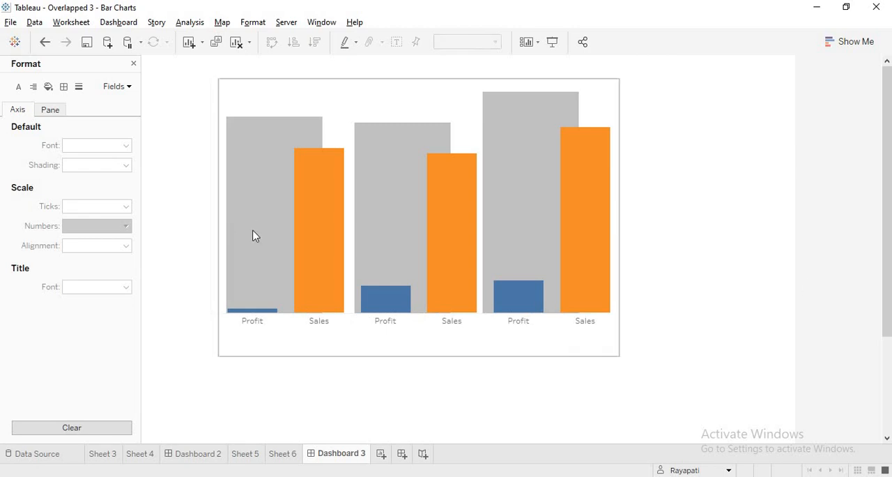
Try shifting the floating Sheet 6 chart up and to the left on Dashboard 3, and move it back over the grey bars
left_click(347, 112)
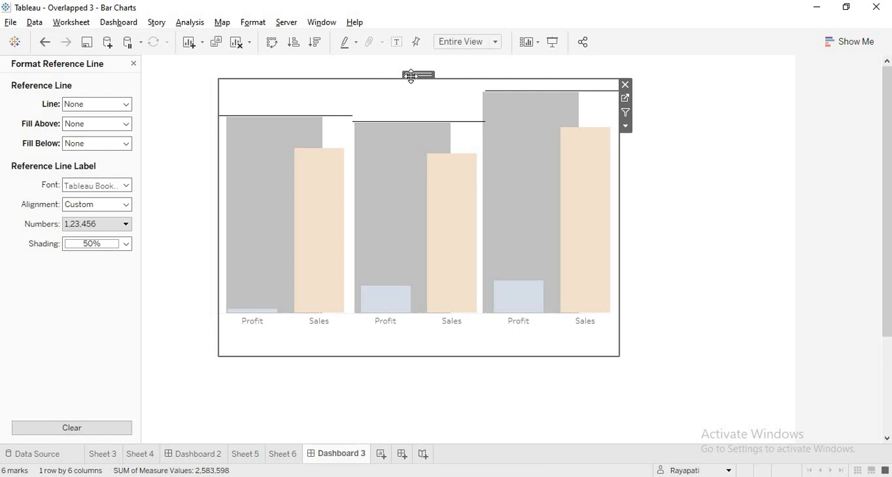
mouse_move(412, 76)
left_mouse_down()
mouse_move(385, 69)
mouse_move(401, 67)
left_mouse_up()
left_click(309, 399)
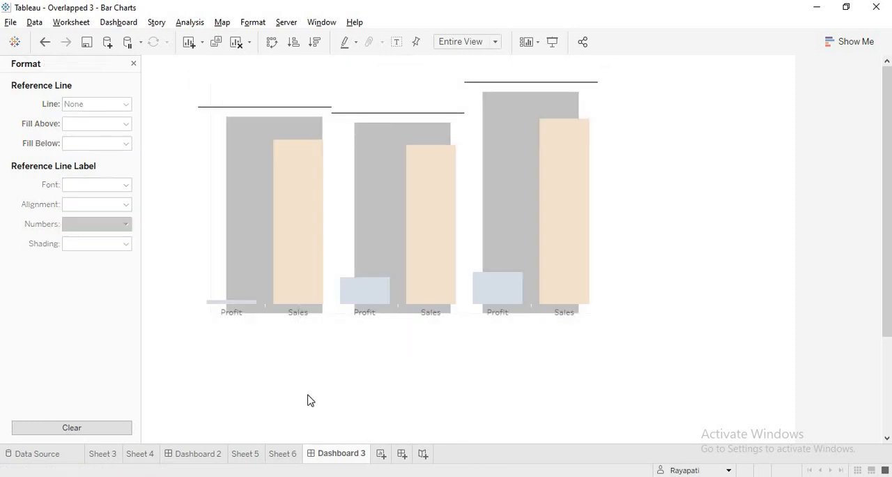
left_click(321, 282)
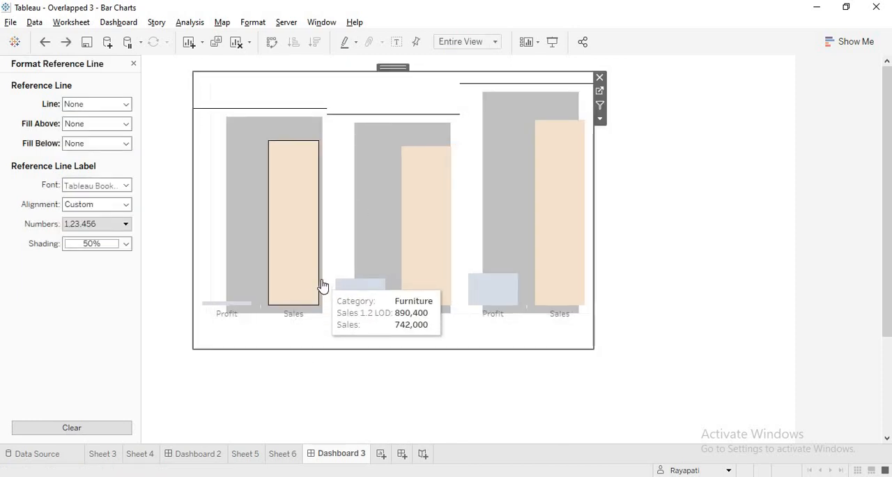
key("shift+Down")
key("shift+Right")
key("shift+Right")
key("shift+Right")
key("shift+Right")
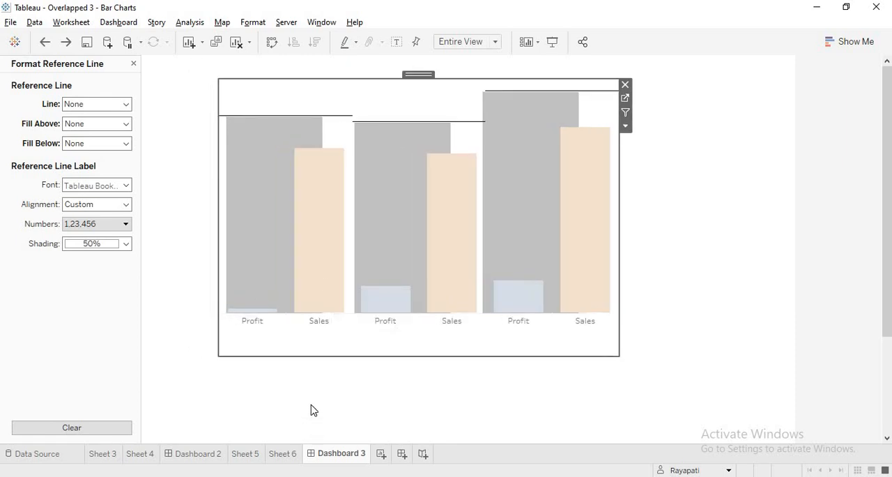
left_click(313, 410)
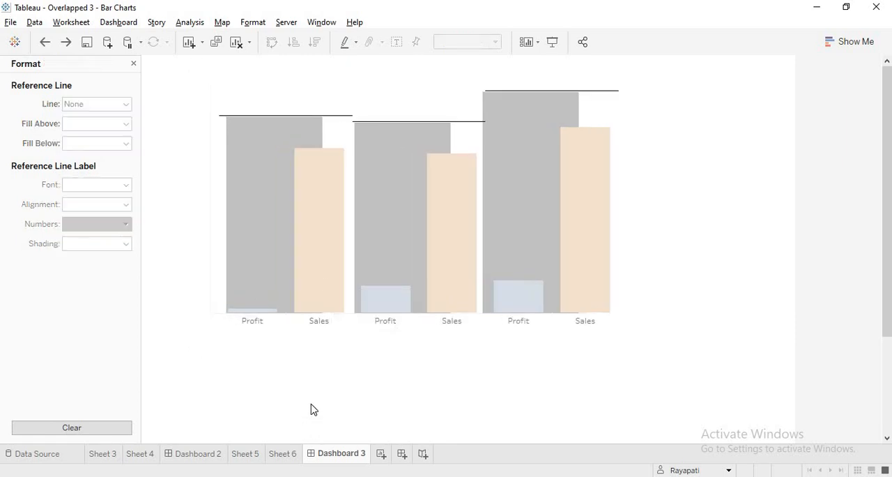
Widen the grey category bars on Sheet 5 so that only narrow gaps separate them
left_click(248, 454)
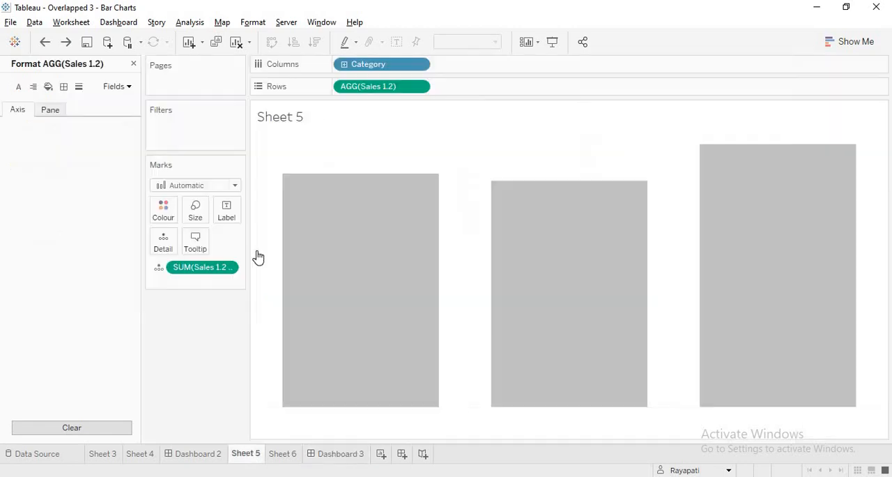
left_click(197, 211)
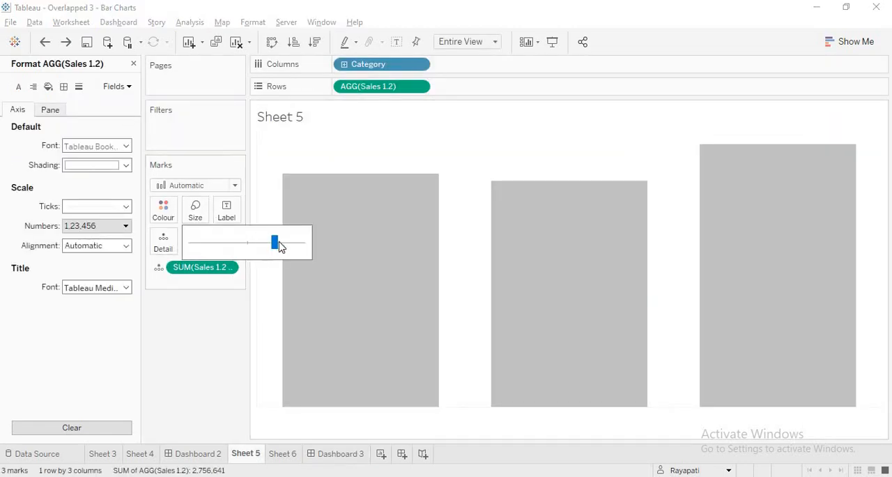
left_click_drag(277, 241, 298, 241)
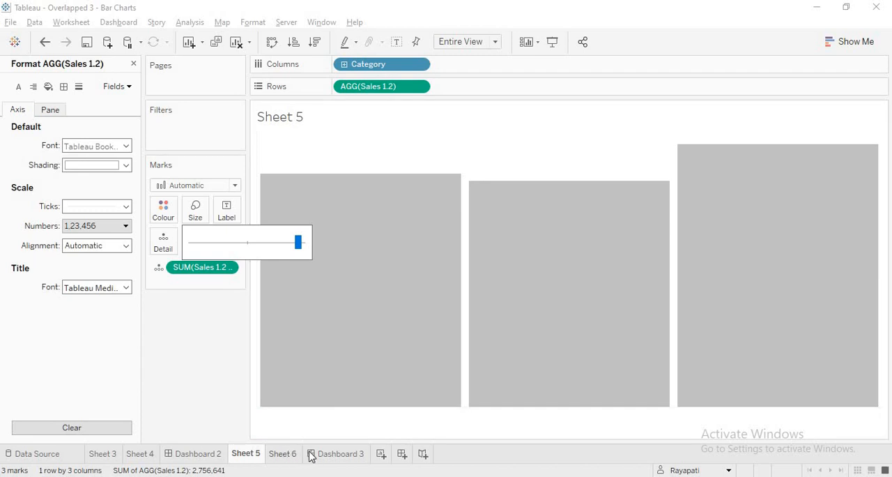
Nudge the floating Profit and Sales chart on Dashboard 3 slightly left over the widened grey bars
left_click(336, 454)
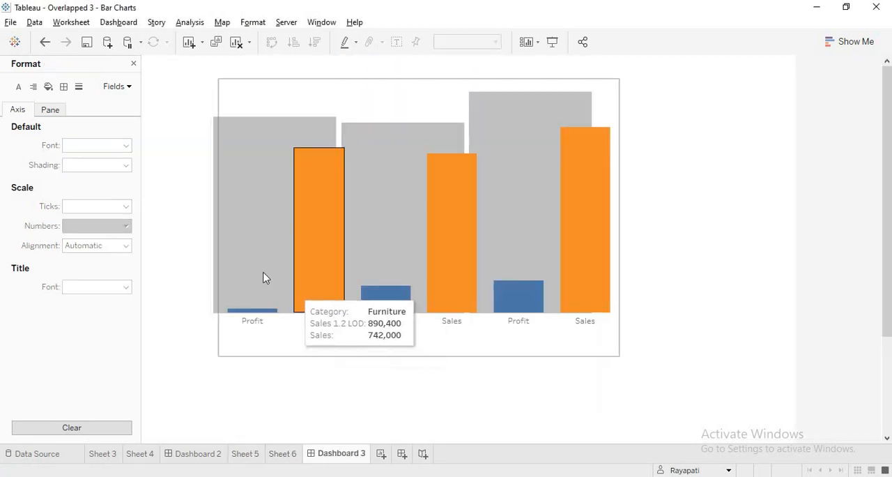
left_click(273, 210)
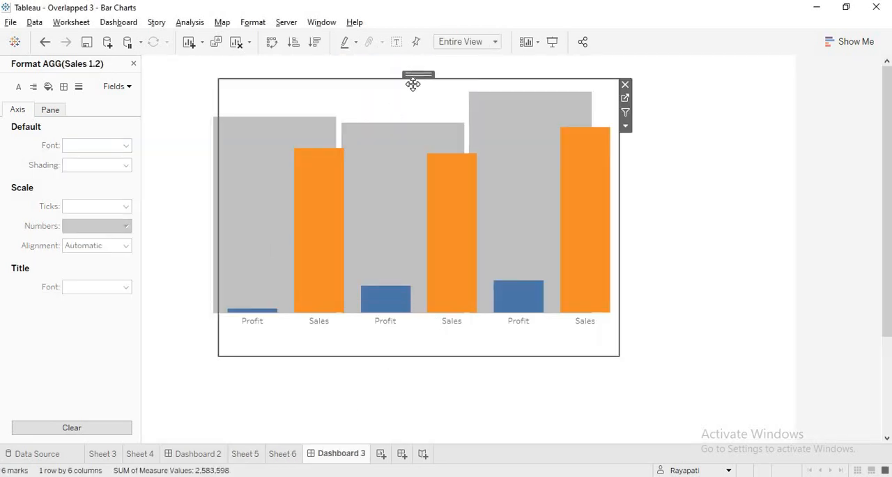
key("Left")
key("Left")
key("Left")
key("Left")
key("Left")
key("Left")
key("Left")
key("Left")
key("Left")
key("Left")
key("Left")
key("Left")
key("Left")
key("Left")
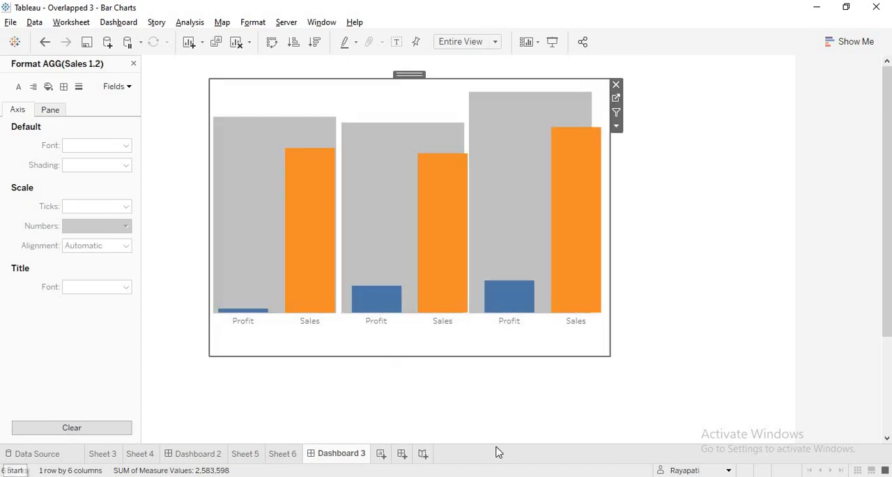
left_click(723, 272)
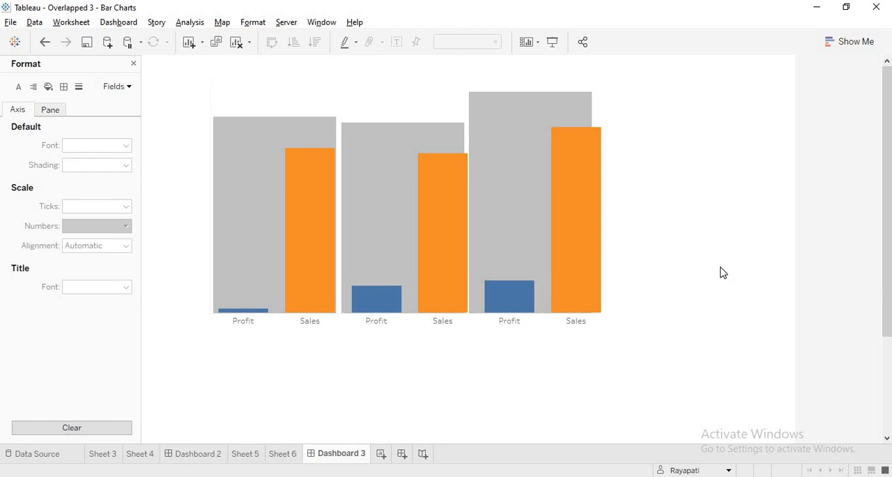
Fit Sheet 6 to Entire View and make its Profit and Sales bars slightly narrower
left_click(283, 453)
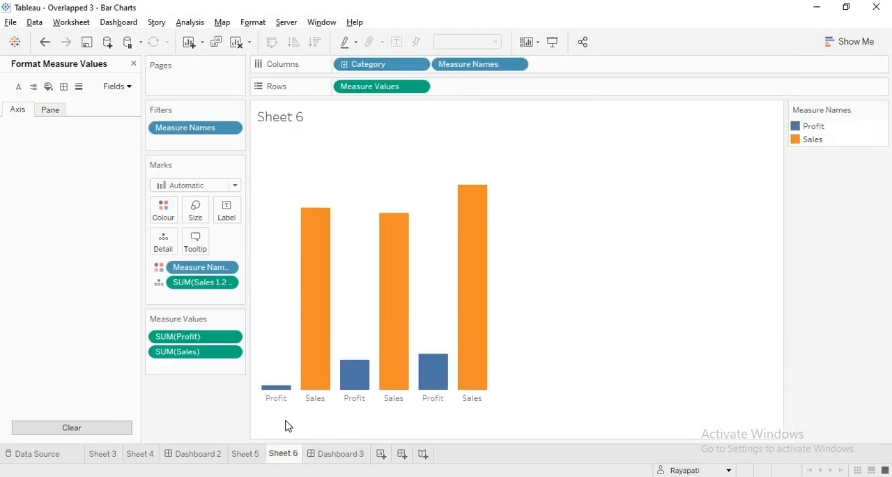
left_click(226, 211)
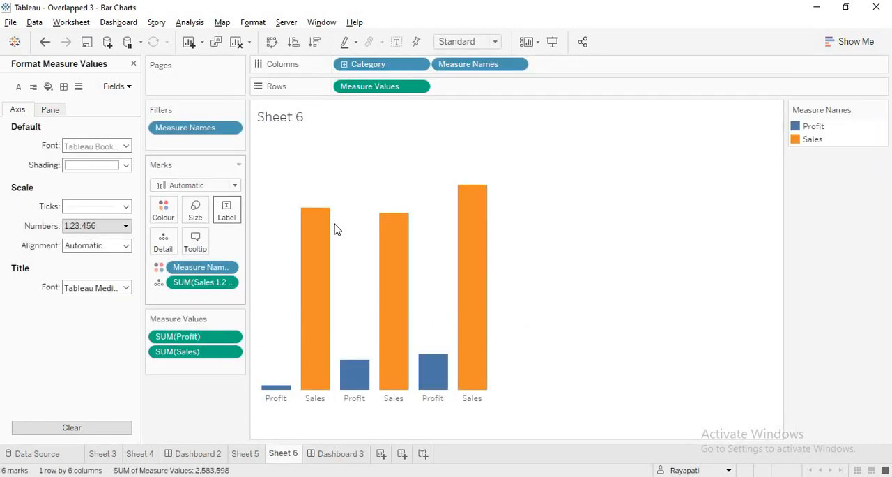
left_click(496, 42)
left_click(477, 87)
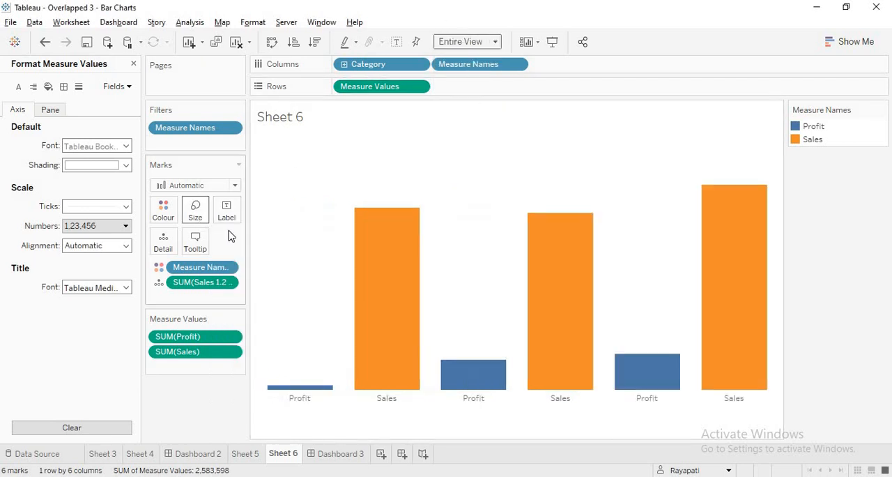
left_click(196, 211)
left_click_drag(275, 242, 265, 241)
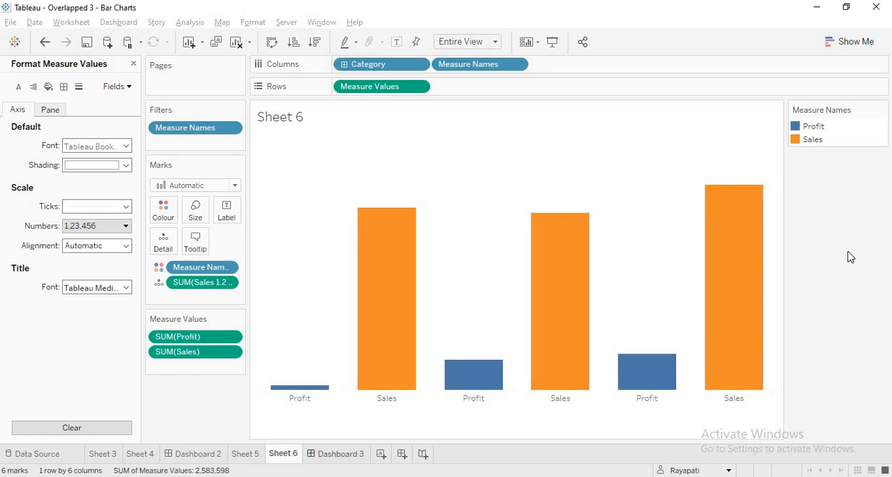
key("ctrl+Tab")
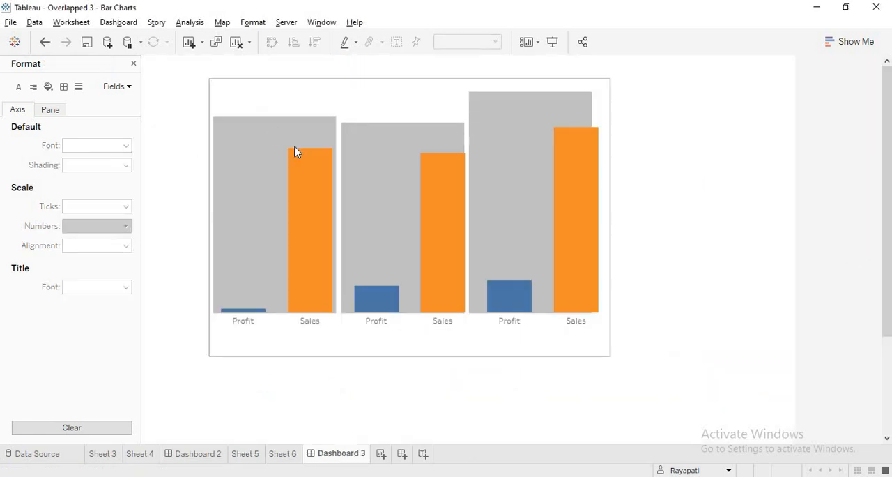
Shift the floating Profit and Sales chart on Dashboard 3 a little further left to fit within the grey bars
left_click(299, 167)
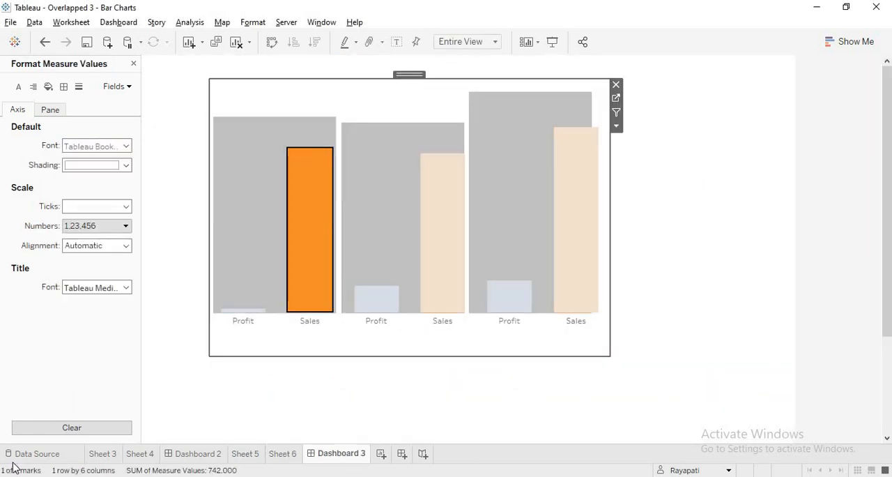
left_click(478, 257)
left_click_drag(410, 74, 400, 74)
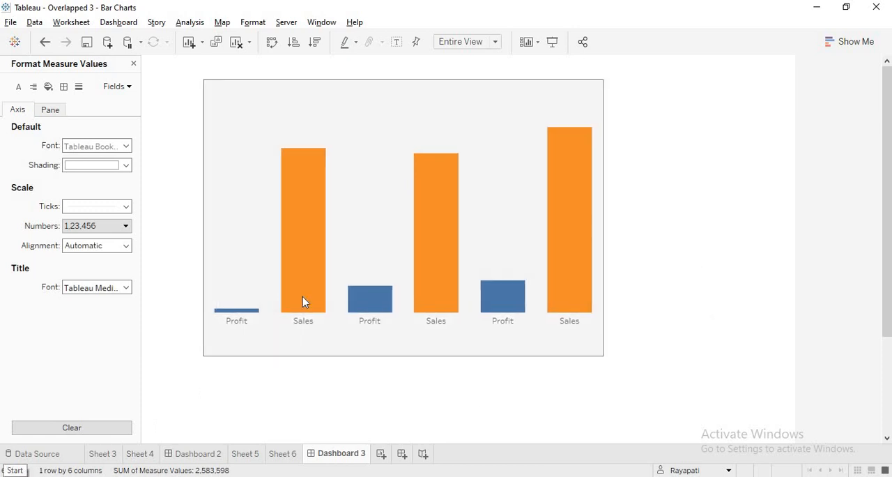
left_click(725, 184)
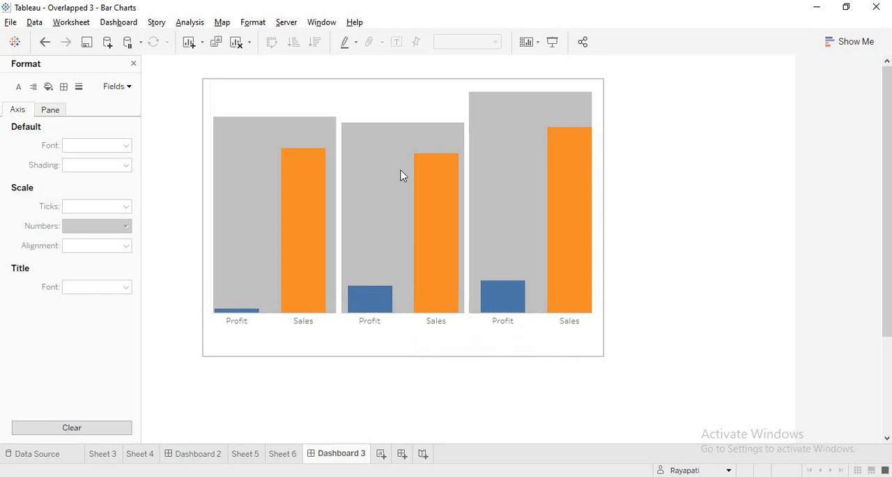
Reduce the floating Profit and Sales chart's width slightly so the Technology Sales bar sits inside its grey bar
left_click(511, 124)
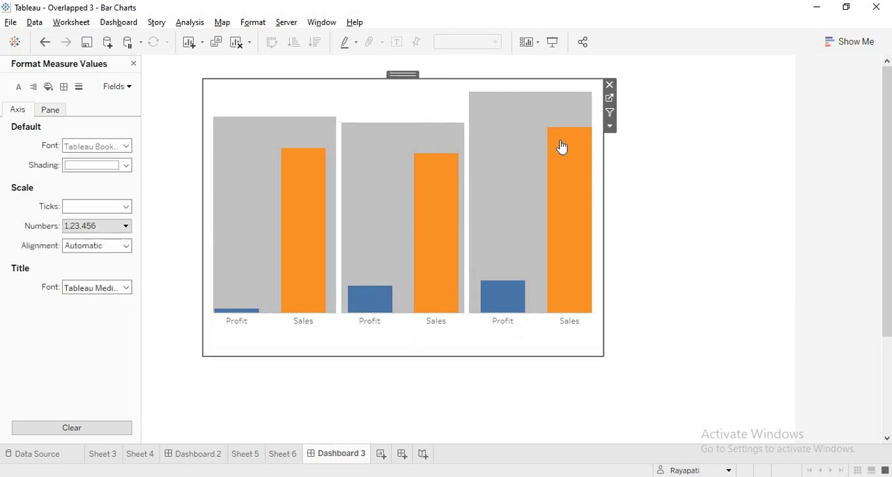
left_click(592, 158)
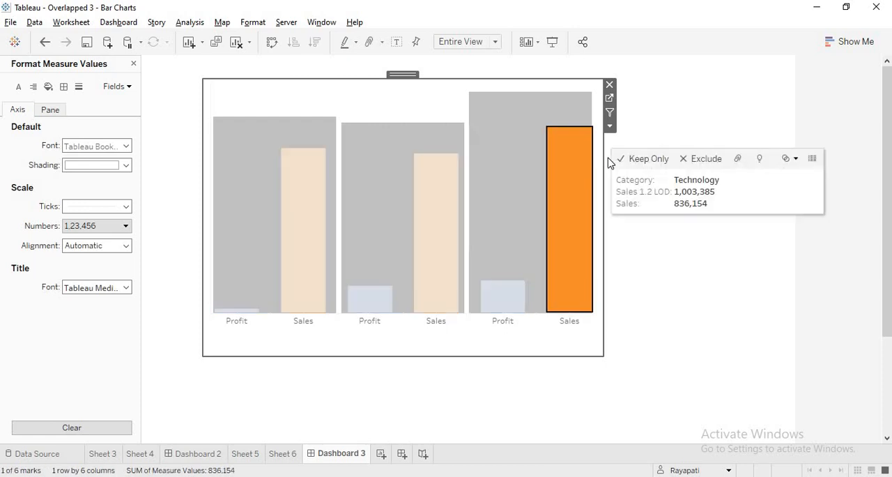
left_click_drag(603, 157, 599, 150)
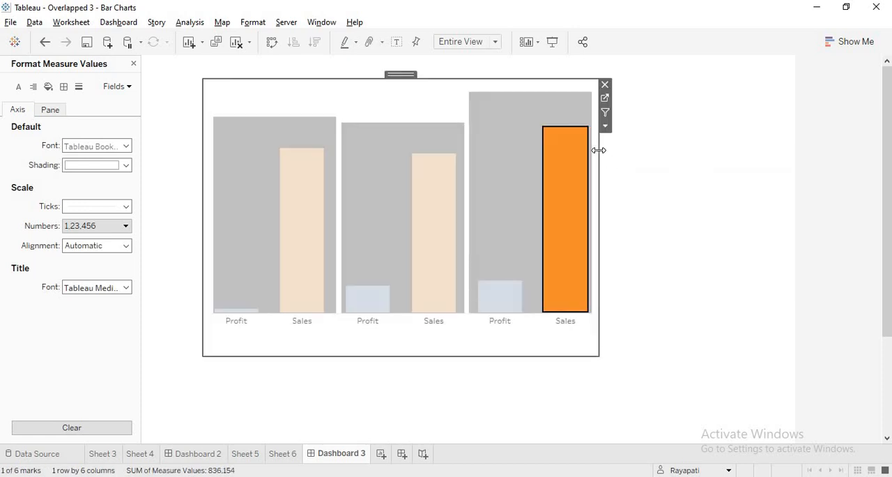
left_click_drag(599, 149, 600, 150)
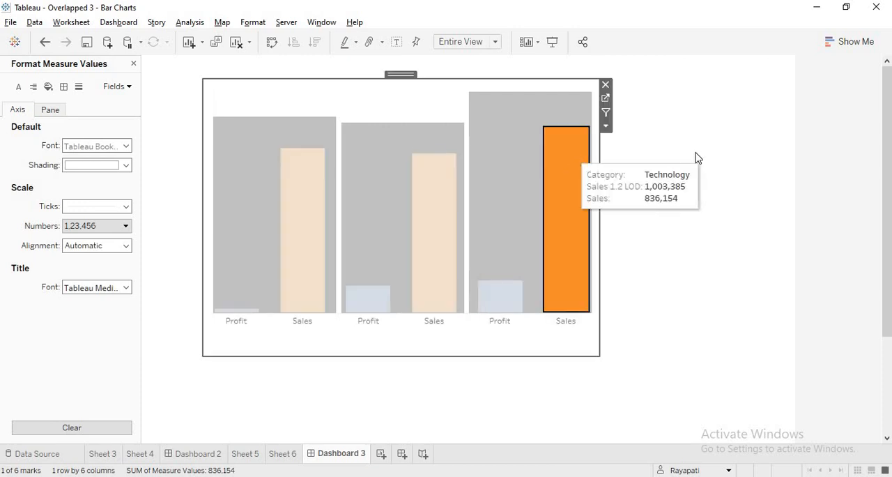
left_click(644, 227)
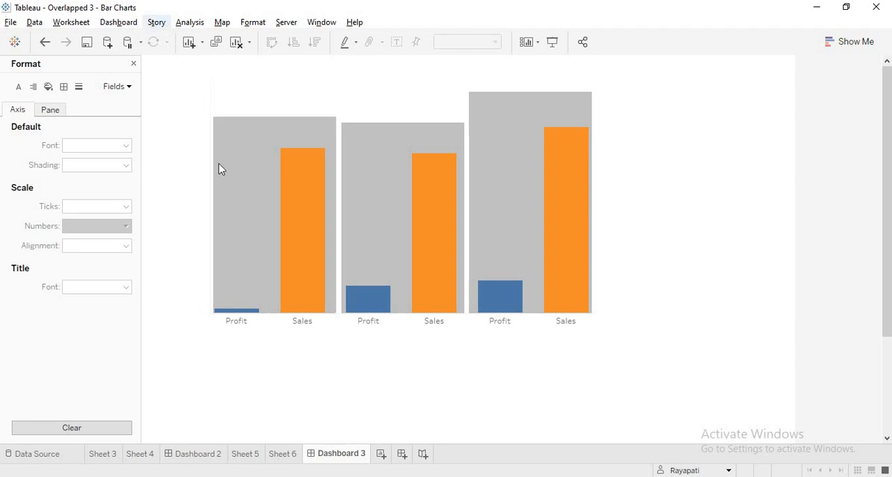
Switch to Telegram and browse the YouTube channel group's messages around the shared overlapped bar chart
key("alt+Tab")
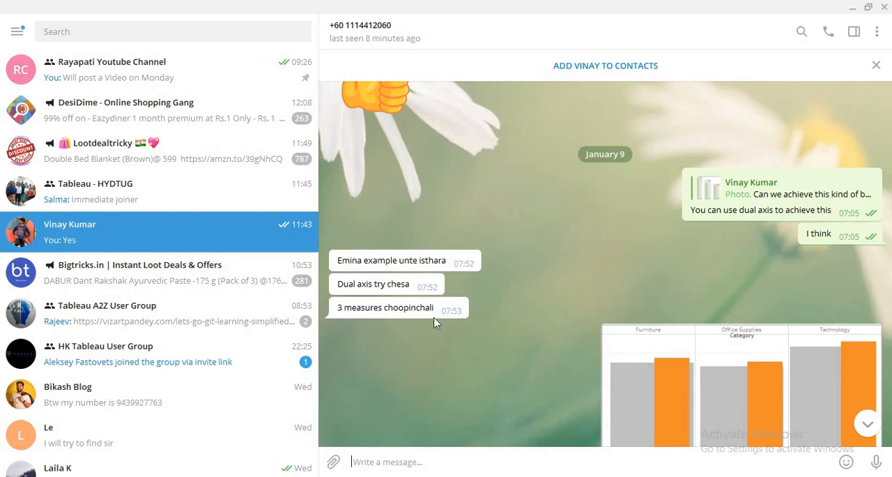
left_click(88, 70)
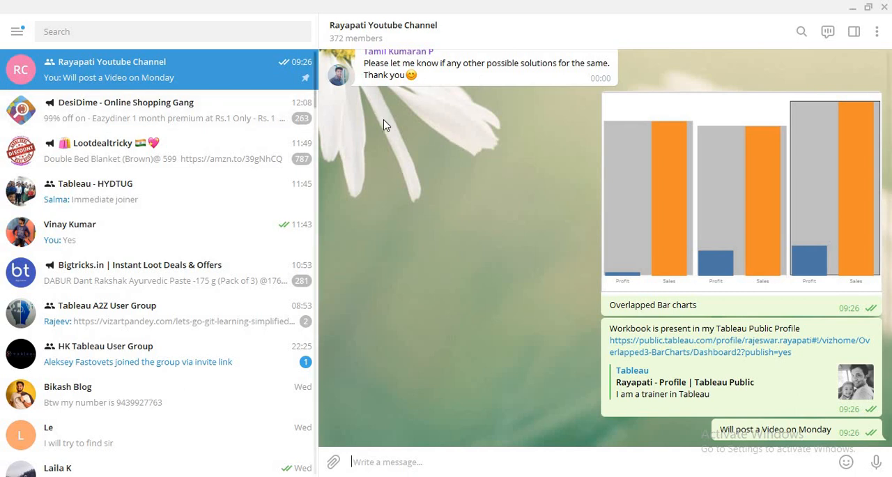
scroll(470, 229, "up", 15)
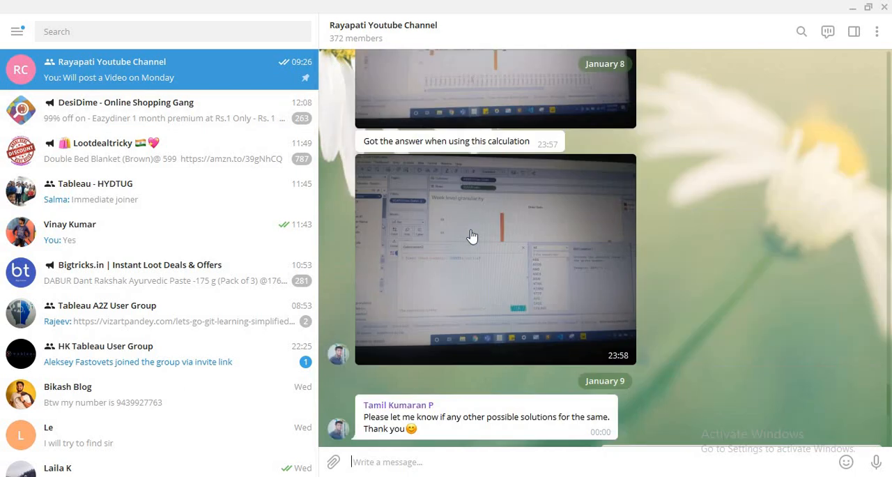
scroll(473, 238, "up", 12)
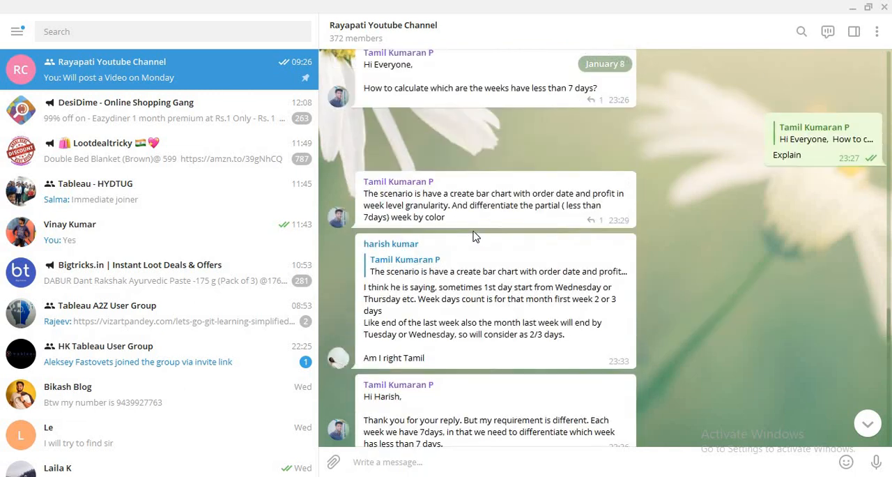
scroll(474, 237, "up", 15)
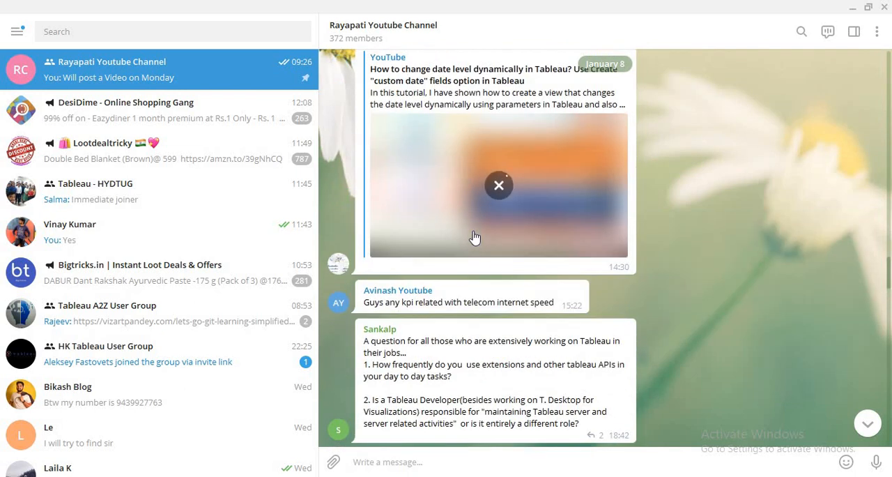
scroll(474, 237, "up", 8)
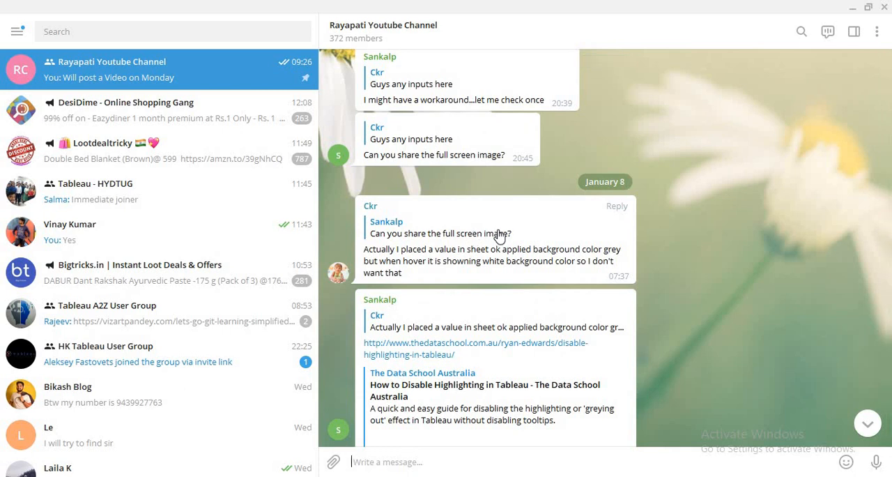
scroll(488, 212, "down", 6)
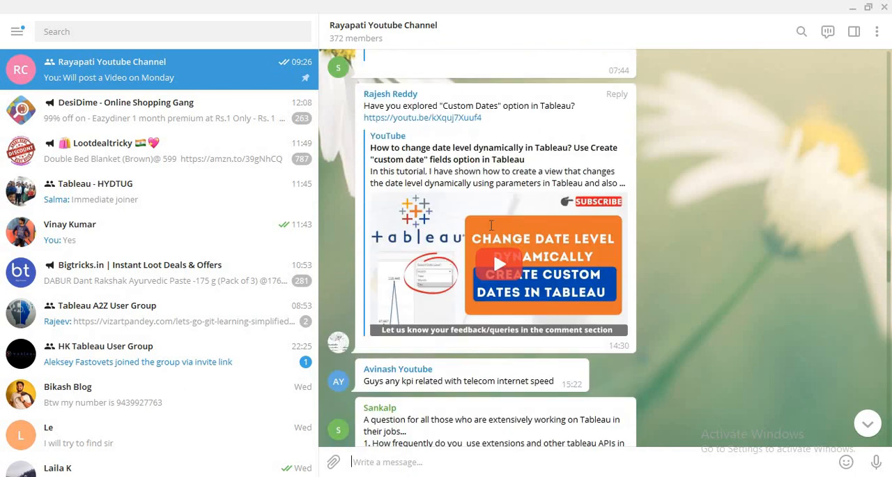
scroll(492, 224, "down", 7)
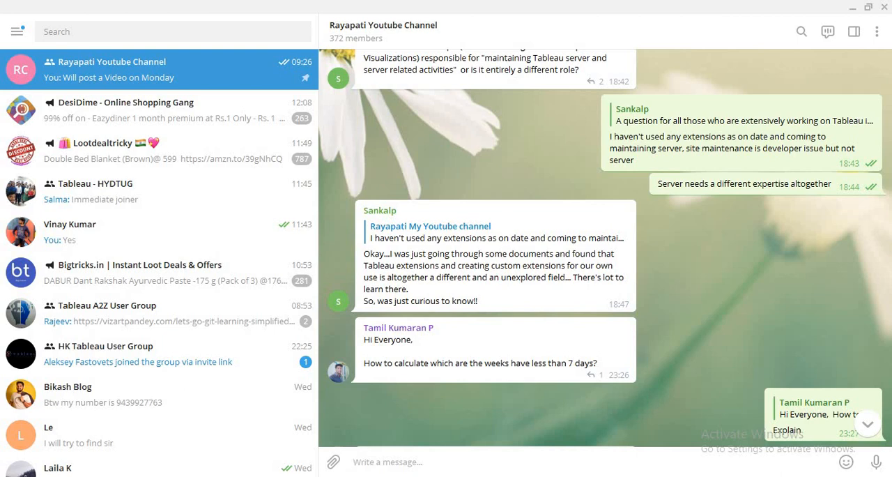
Switch to the browser and view the YouTube channel's videos page and the Tableau Public profile
key("alt+Tab")
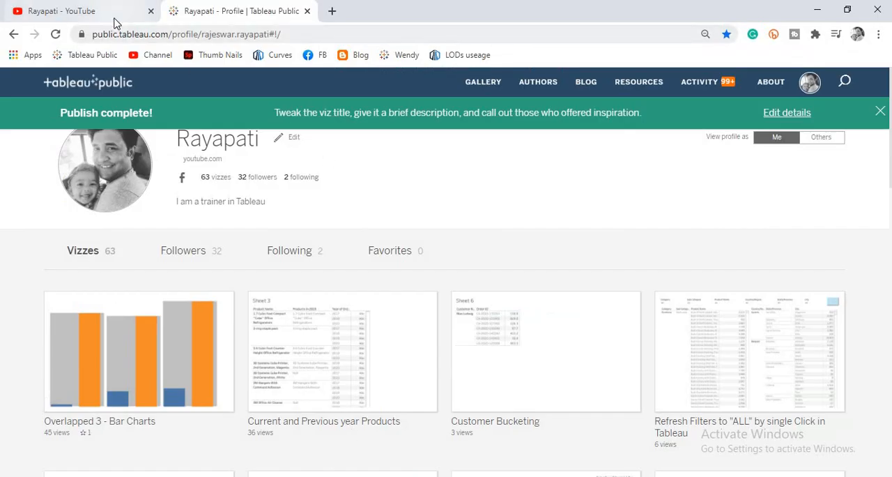
left_click(84, 11)
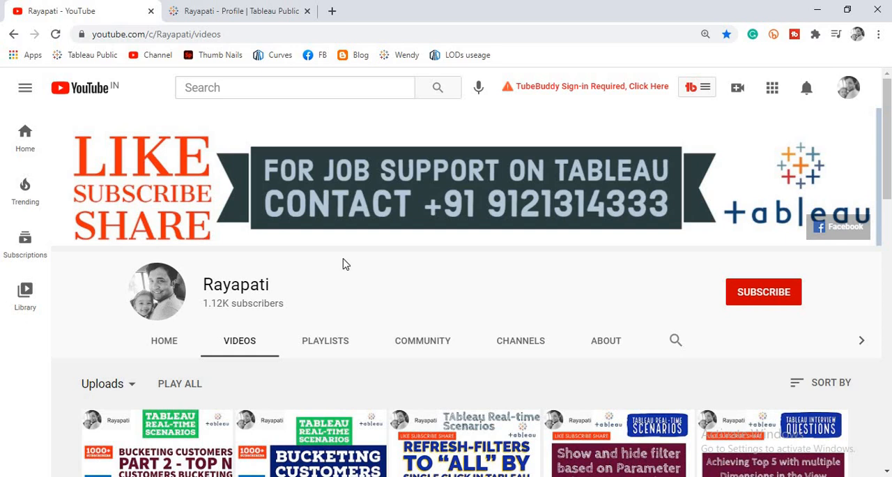
left_click(259, 10)
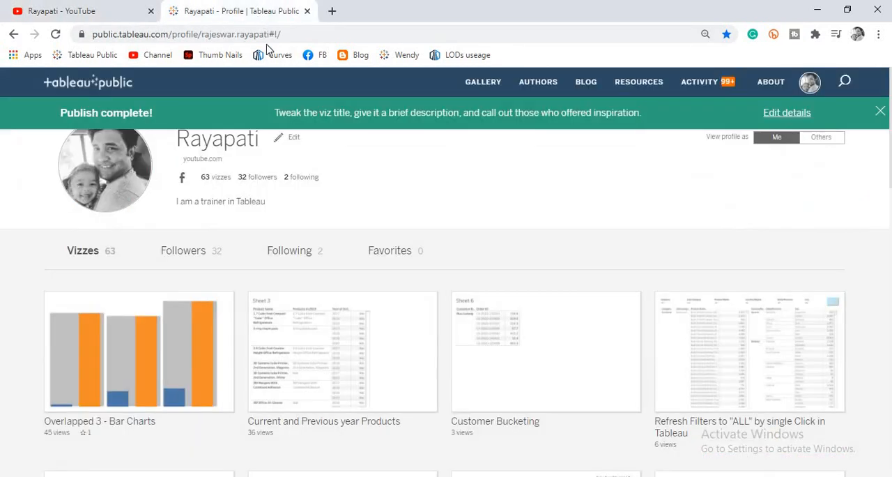